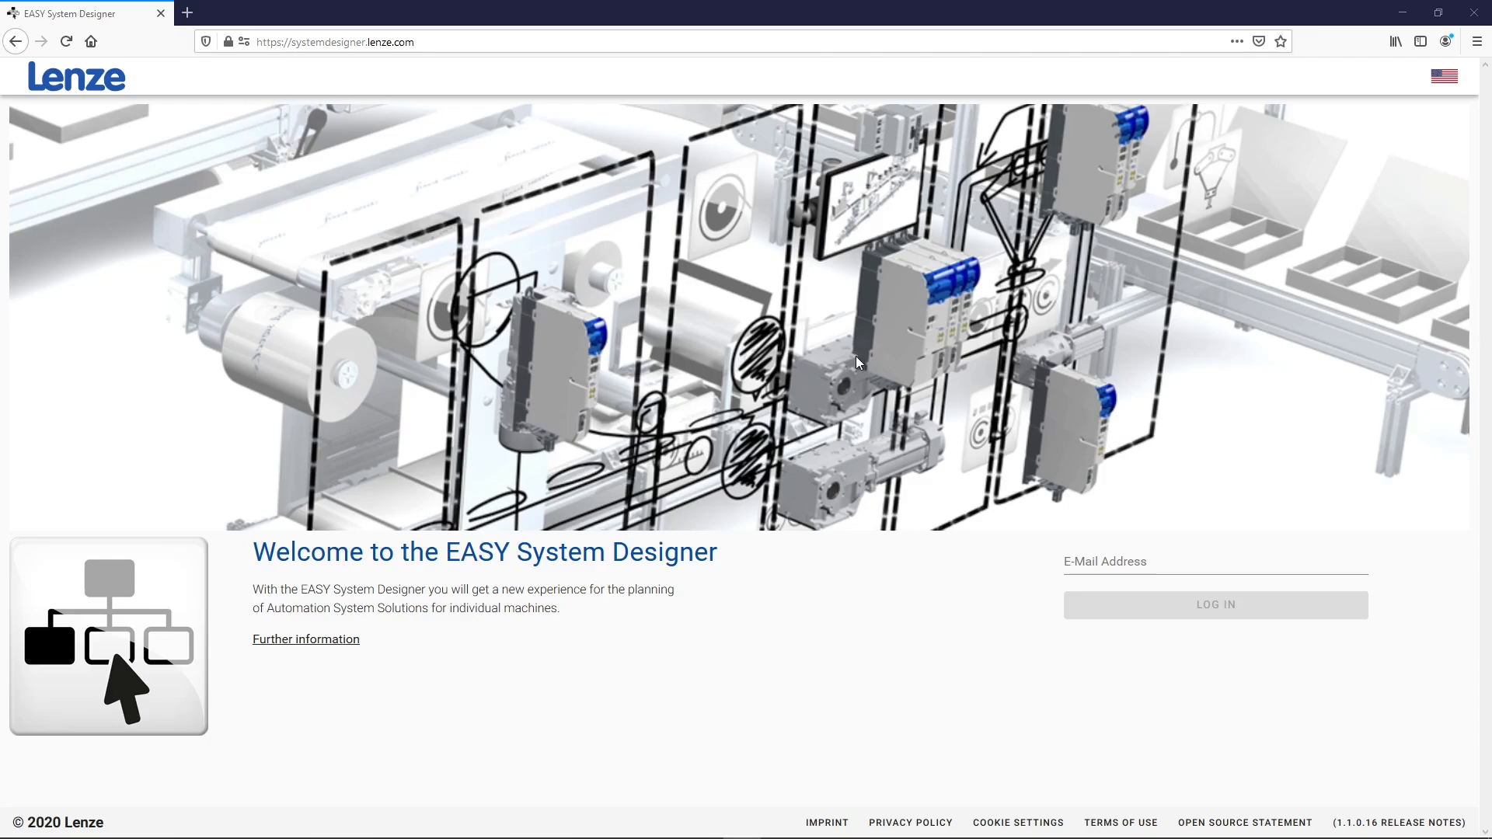
Log in to EASY System Designer with the account e-mail and start a new project
left_click(1147, 571)
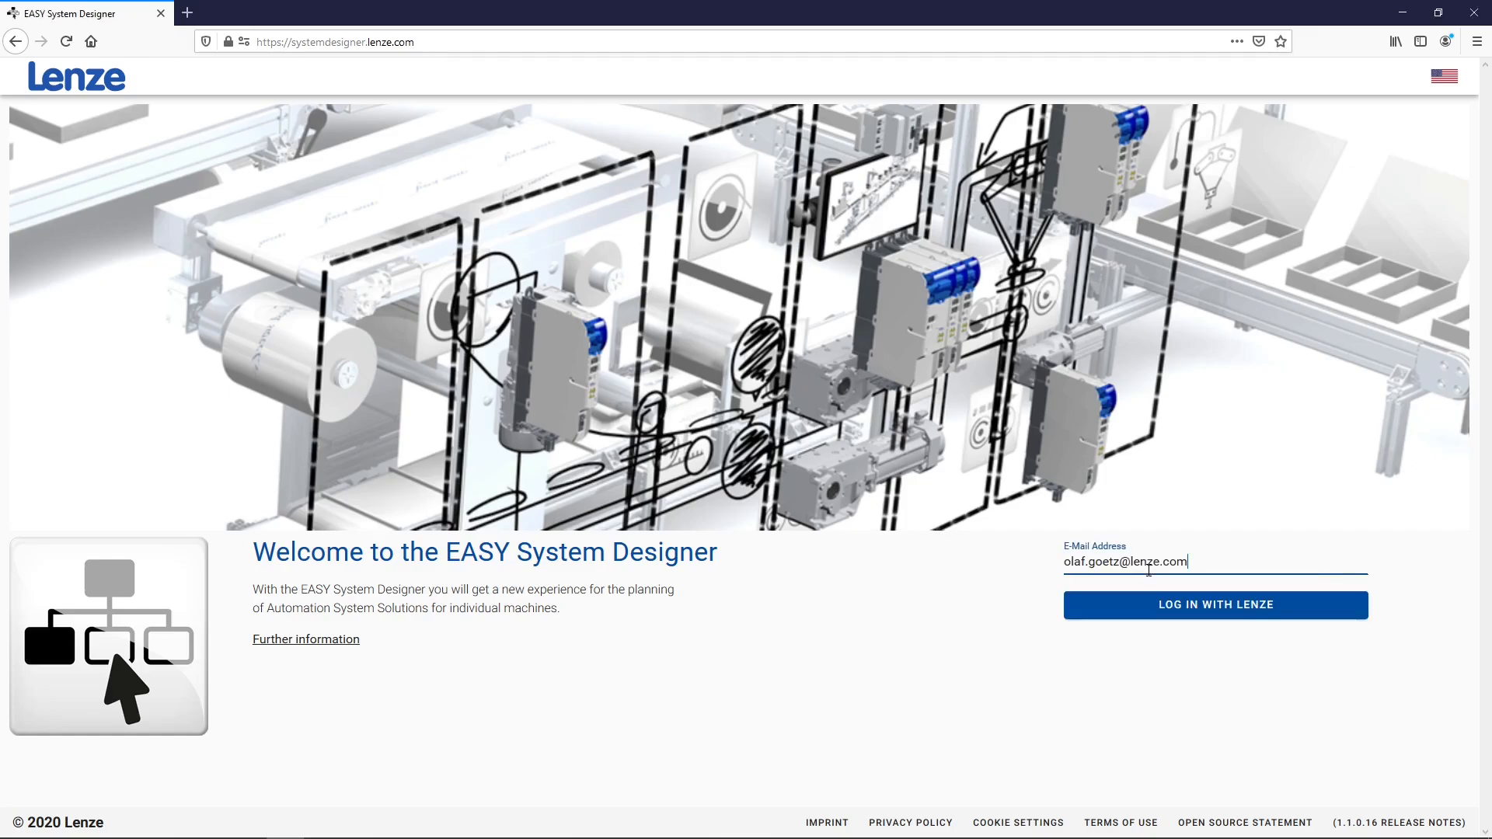
left_click(1151, 605)
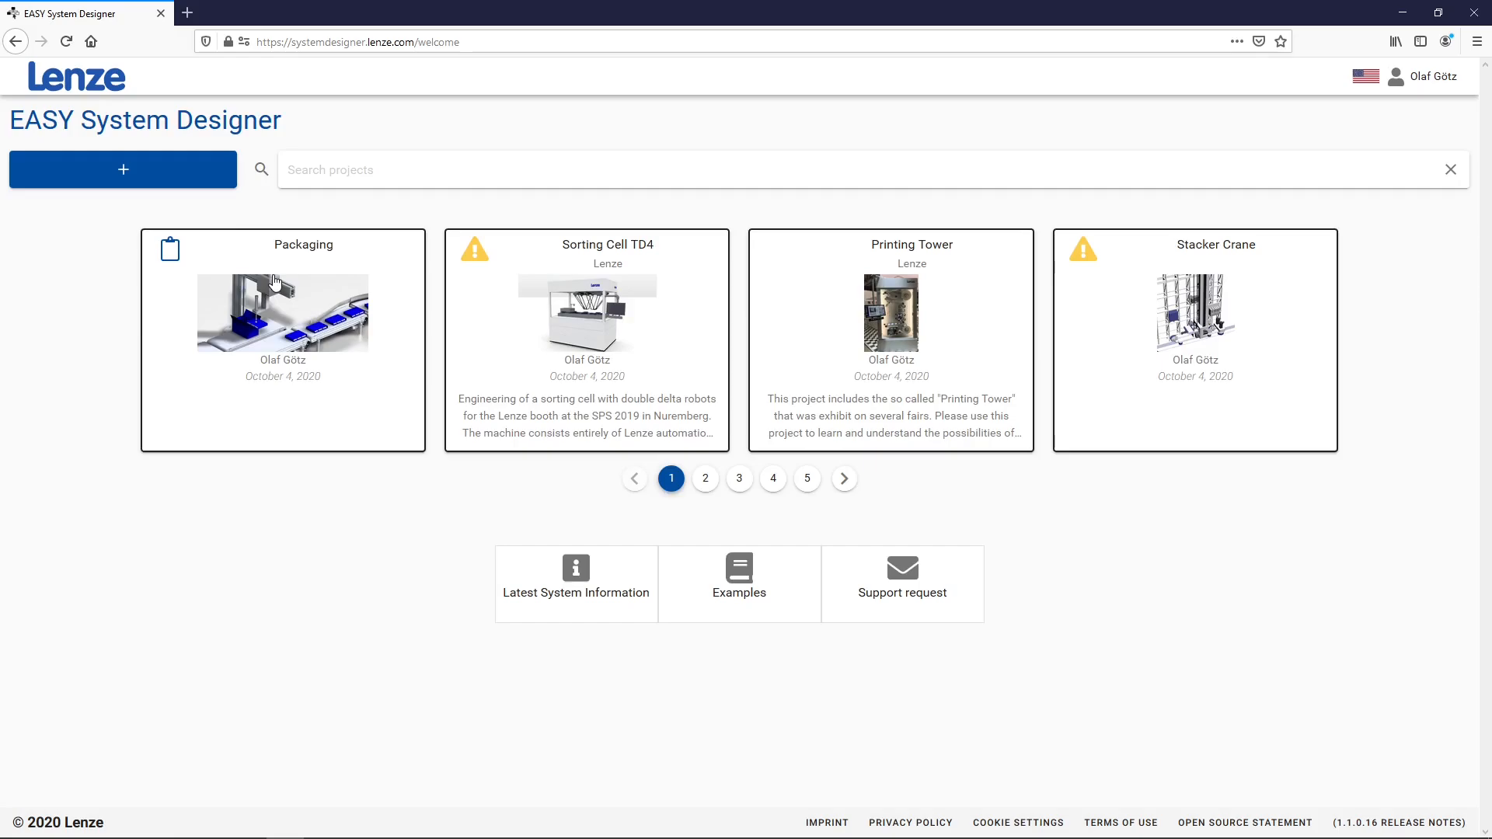
left_click(178, 184)
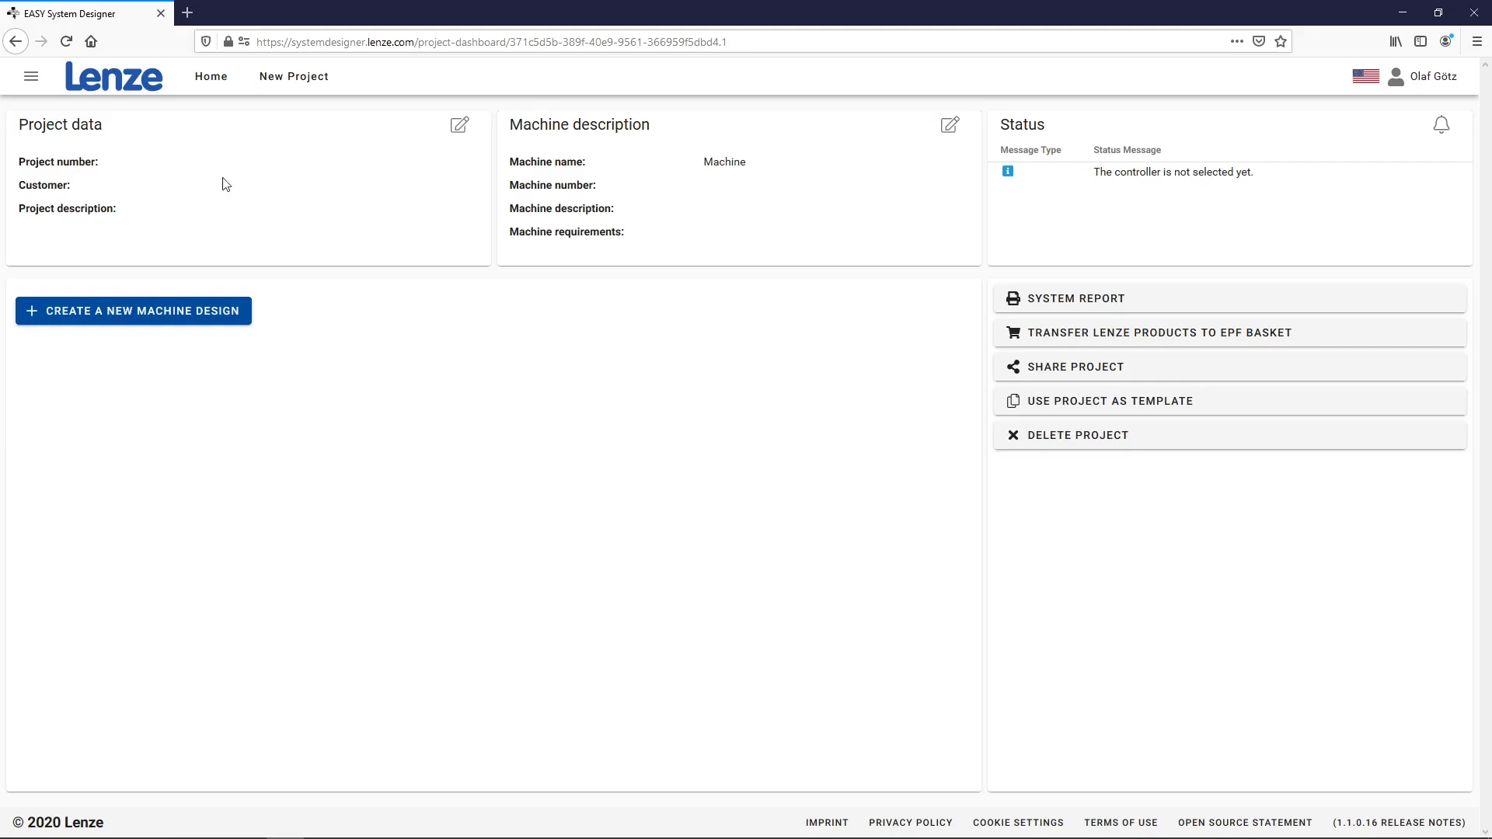
Rename the project to 'Chocolate Sorting' with the description 'example project'
left_click(460, 127)
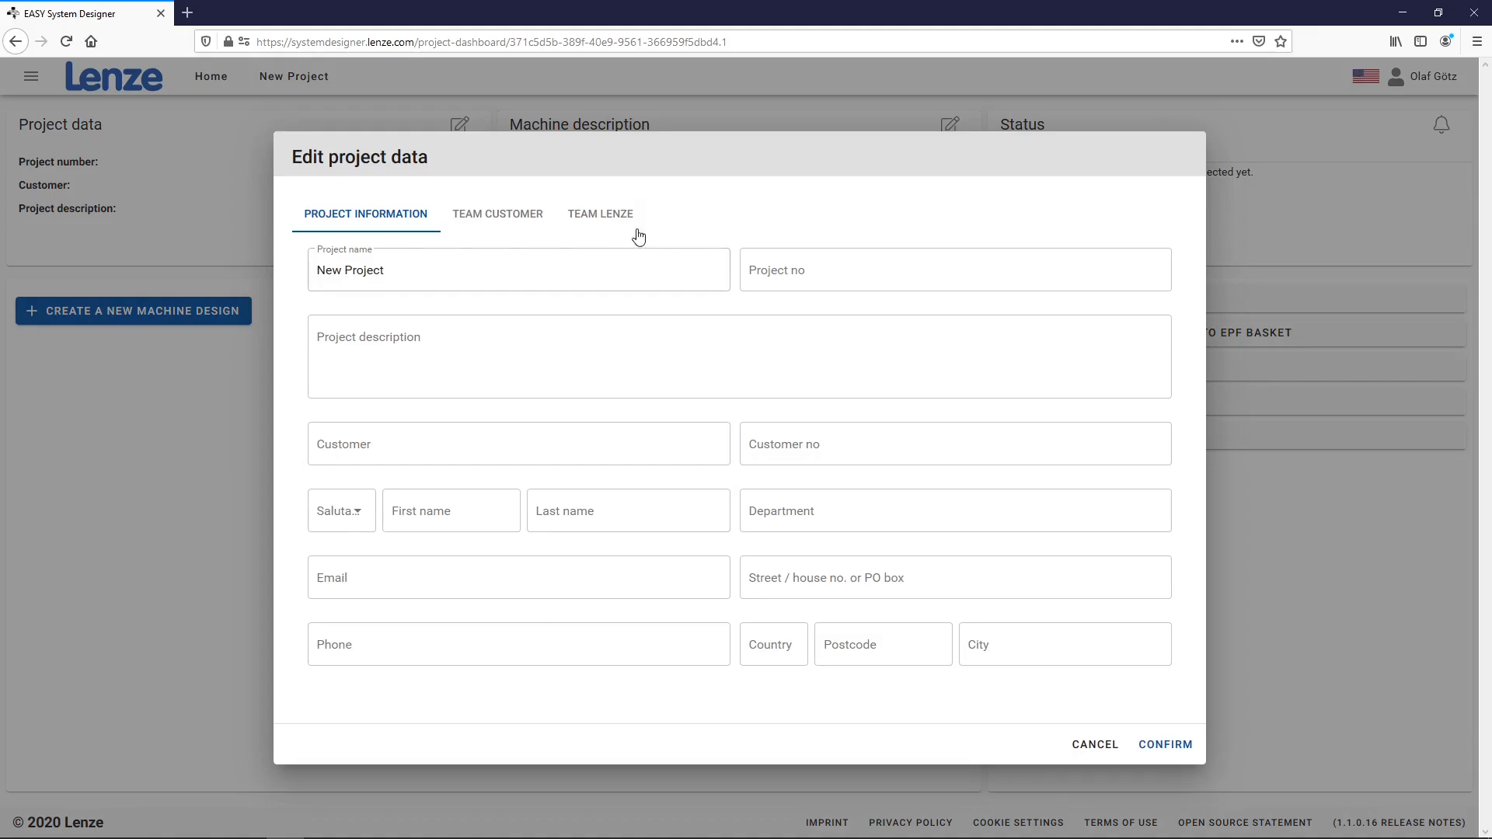
left_click_drag(599, 269, 226, 287)
type("C")
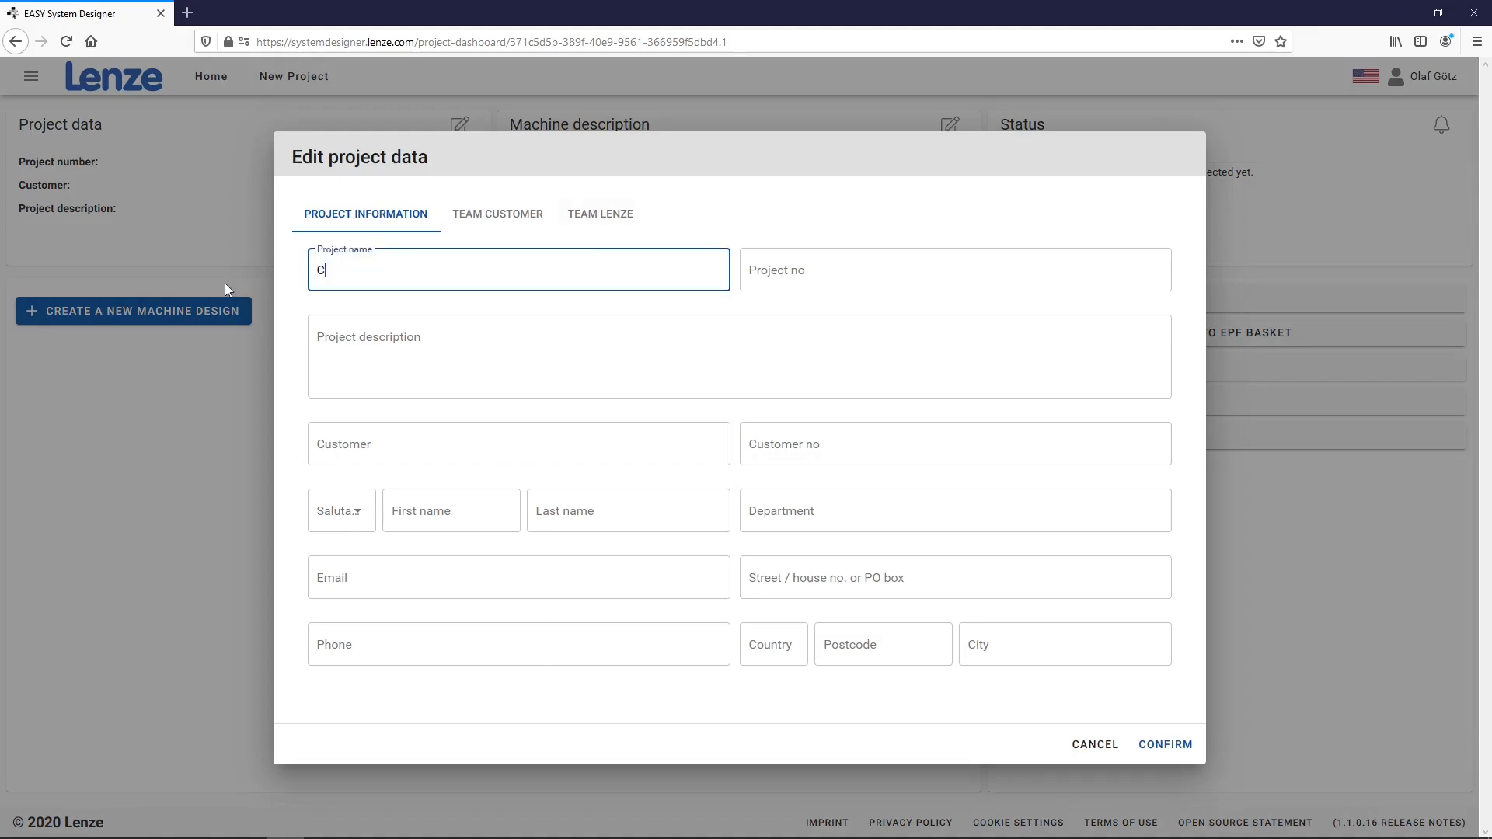
type("hocolate Sorting")
left_click(363, 359)
type("exampl")
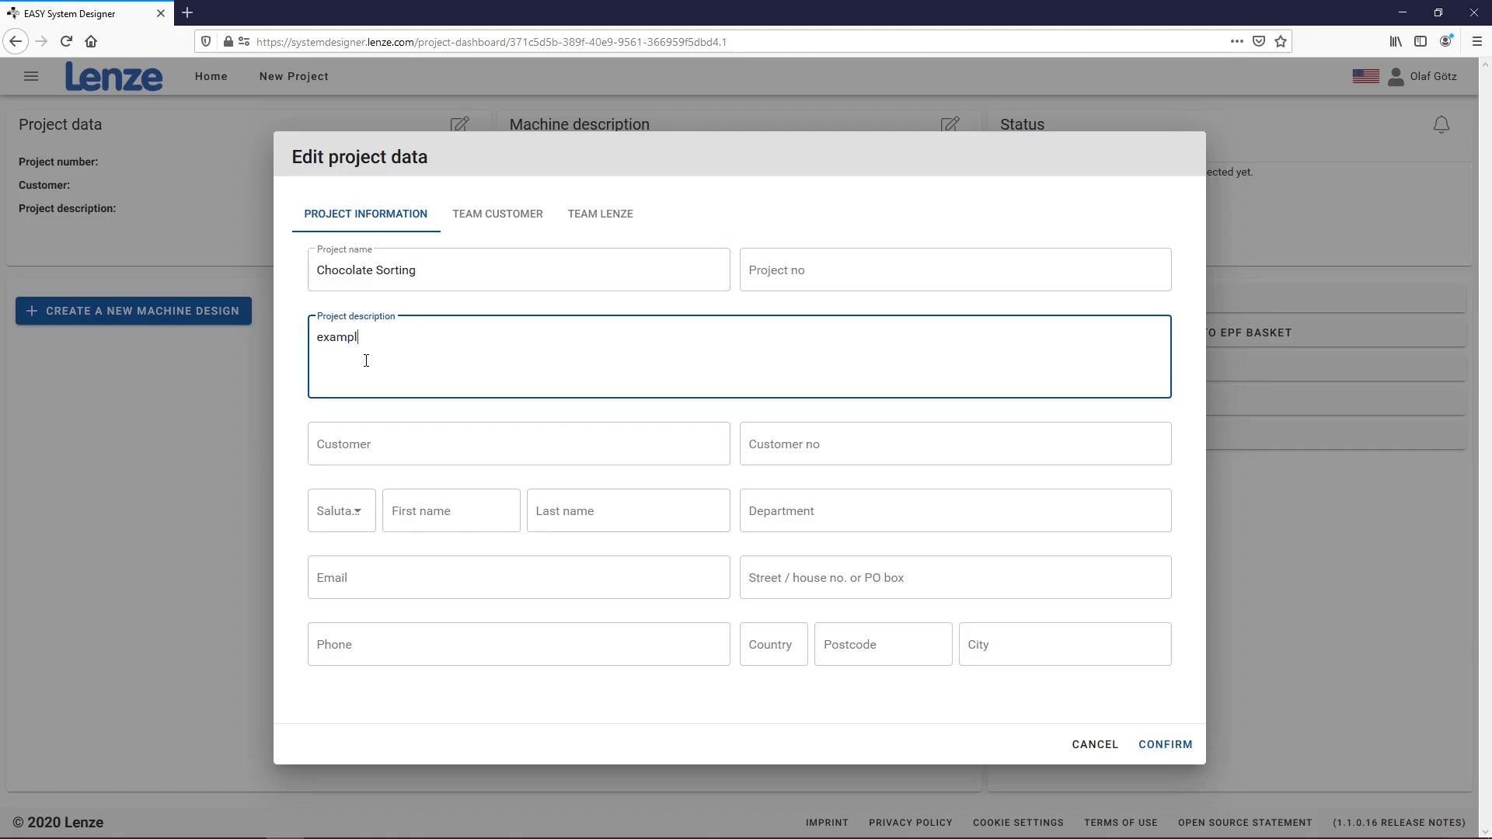
type("e project")
left_click(1157, 746)
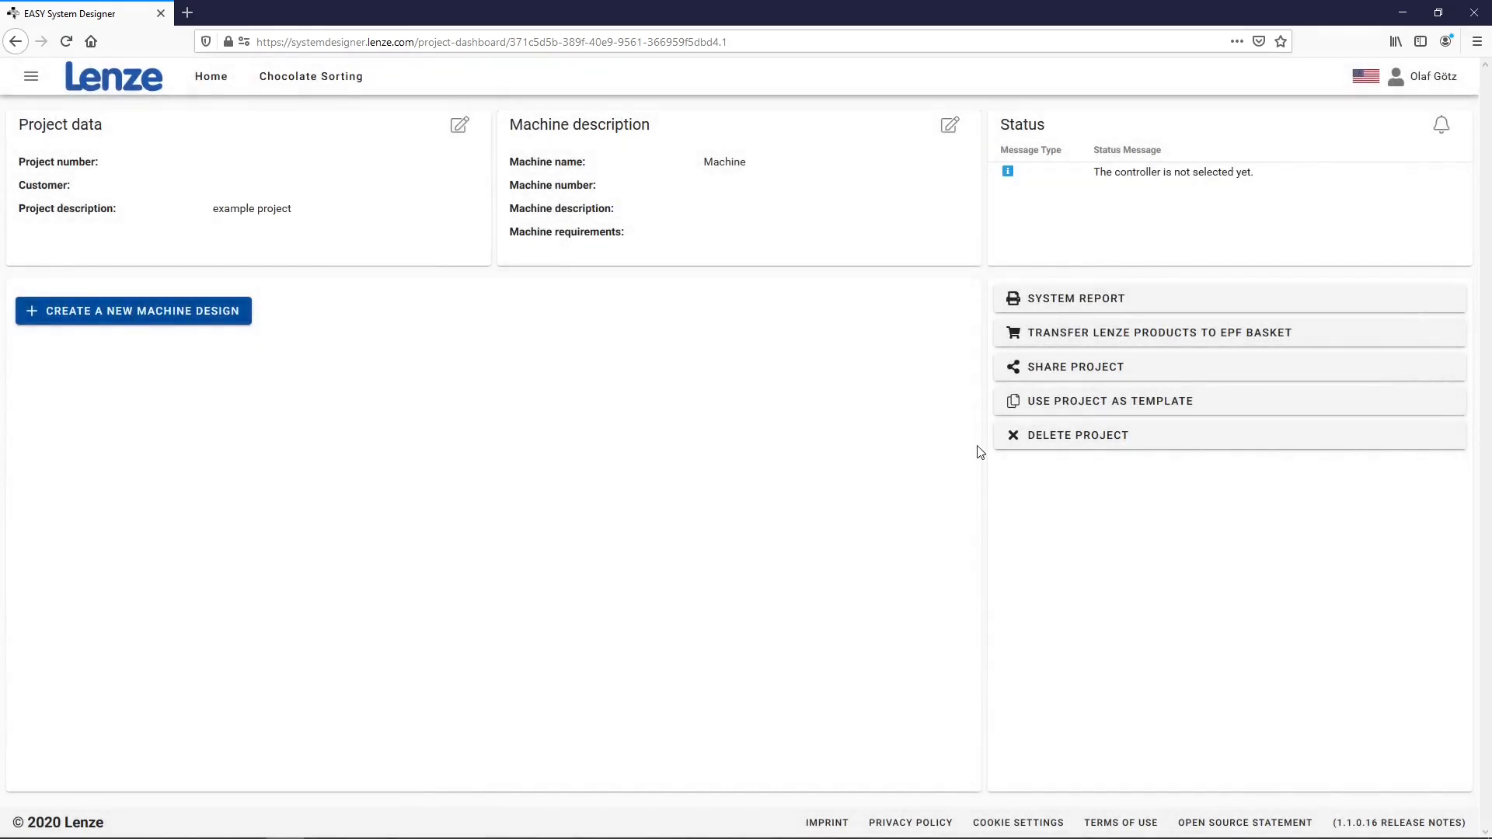
Name the machine 'Sorter 3000' and attach the Pick_and_Place.jpg image to its description
left_click(950, 130)
left_click_drag(849, 299, 741, 300)
type("Sorter 3000")
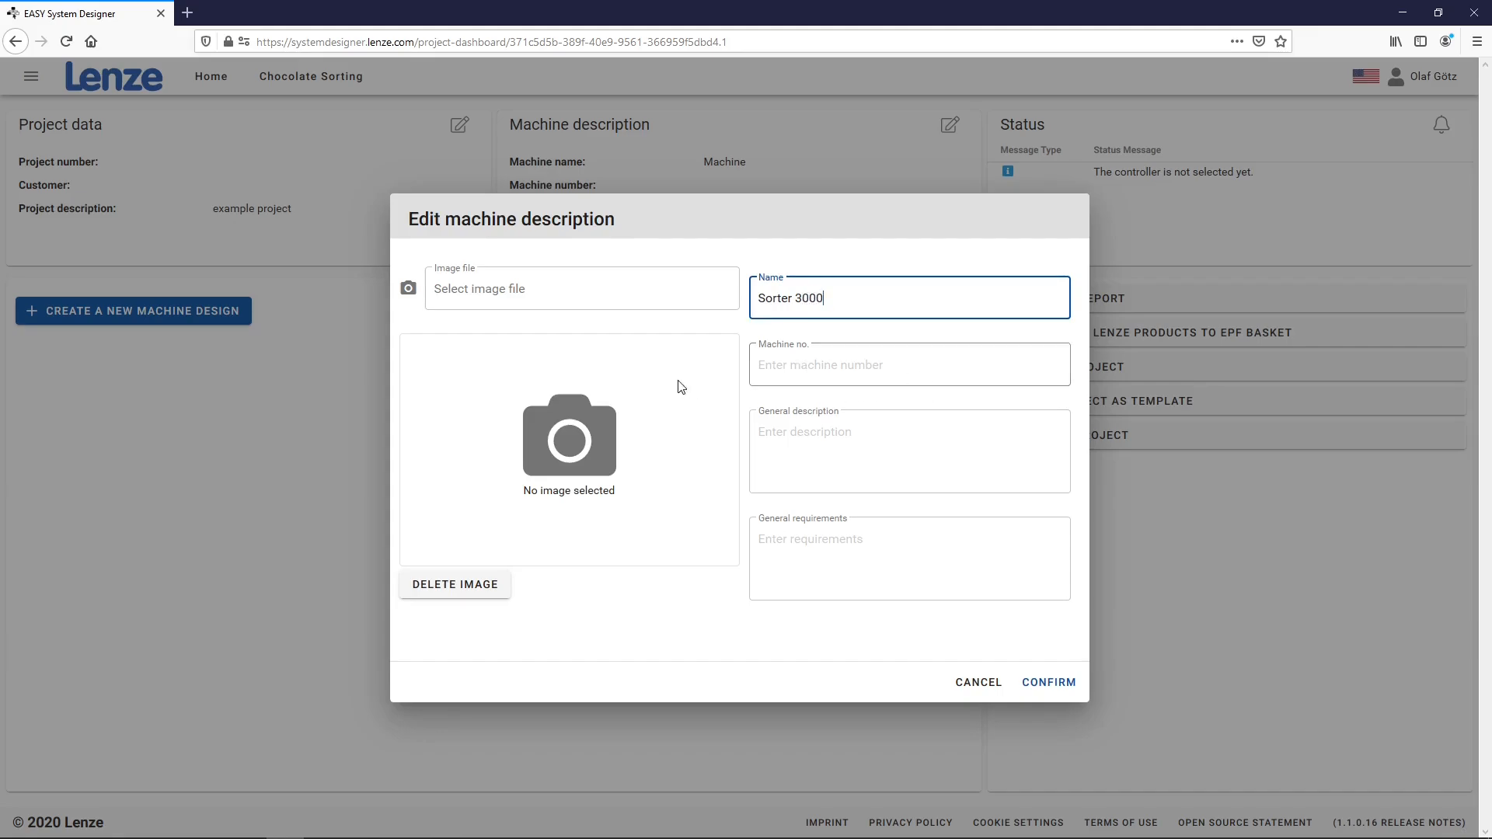
left_click(469, 303)
left_click(455, 125)
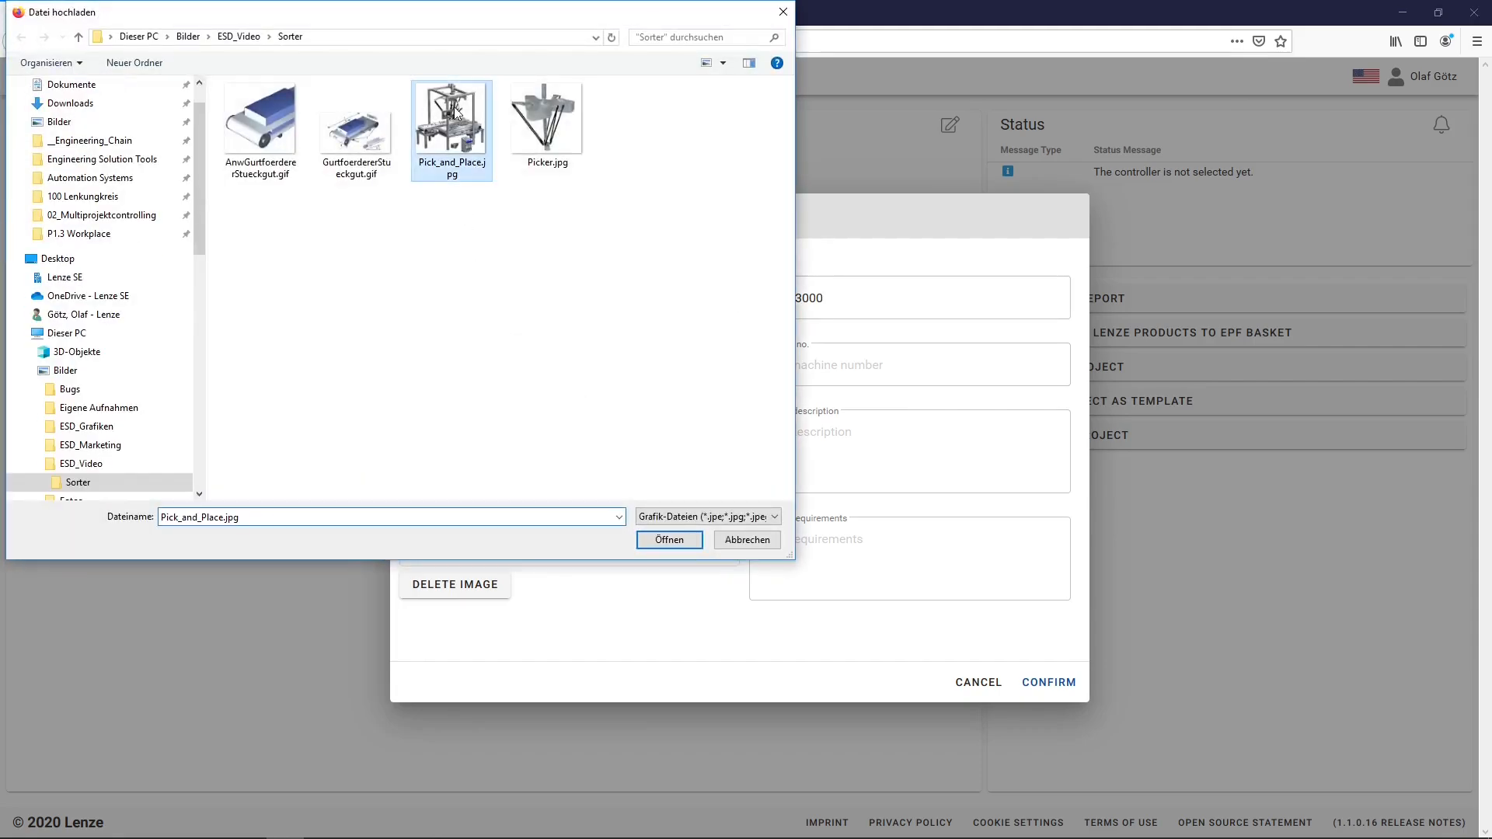
left_click(668, 539)
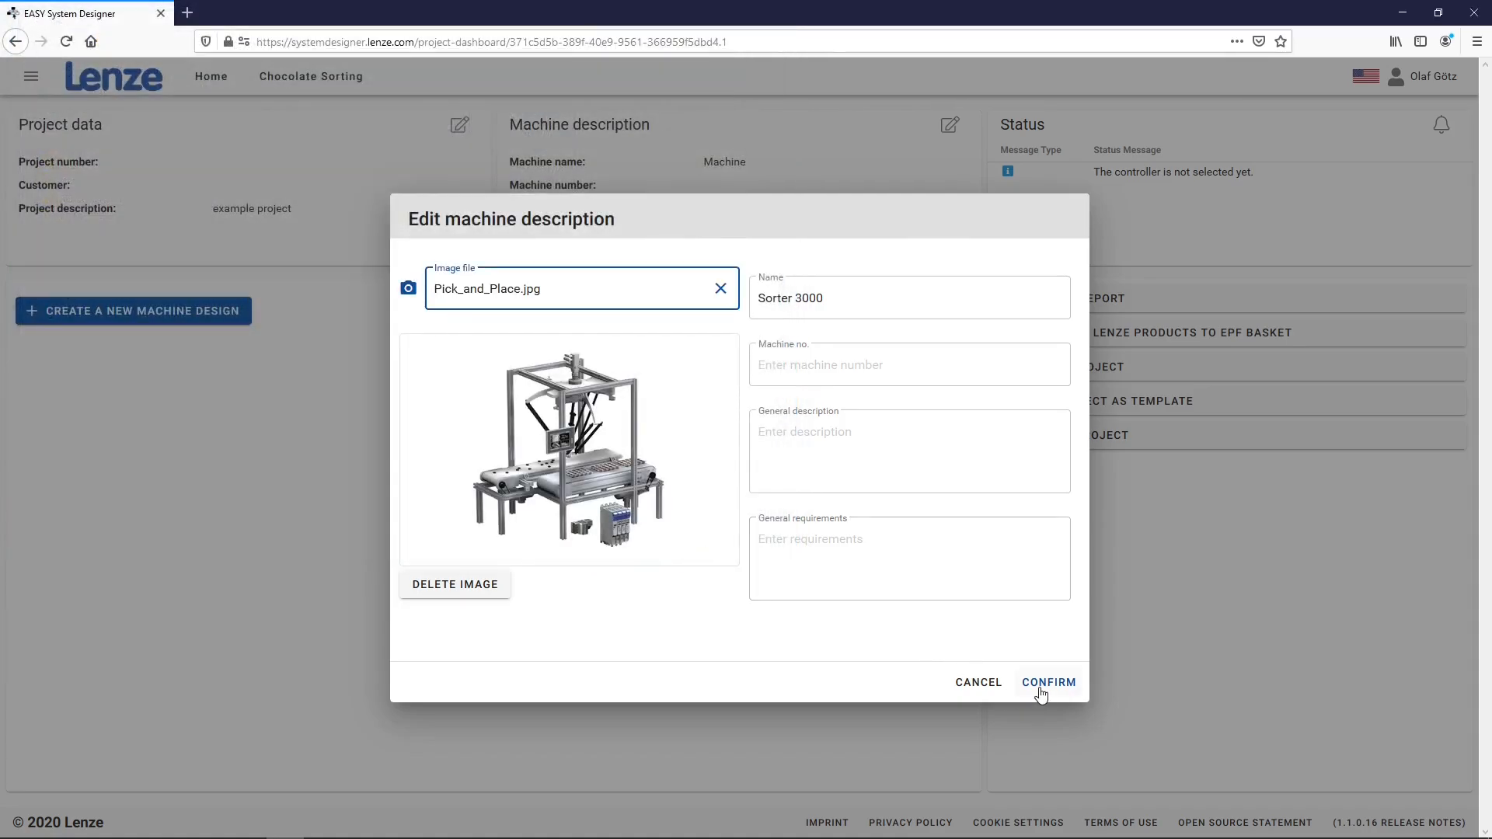
left_click(1040, 685)
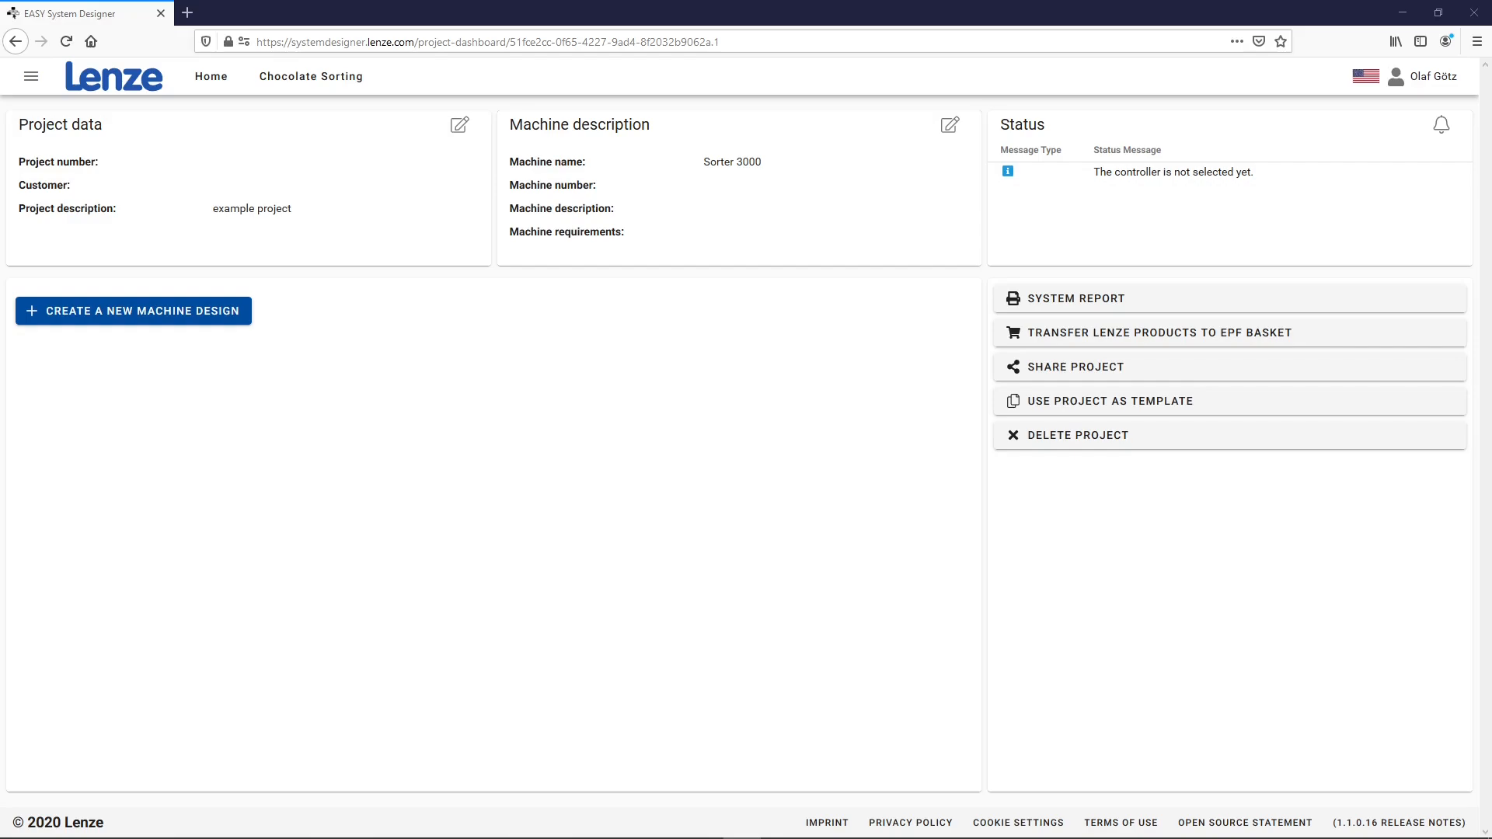
left_click(181, 318)
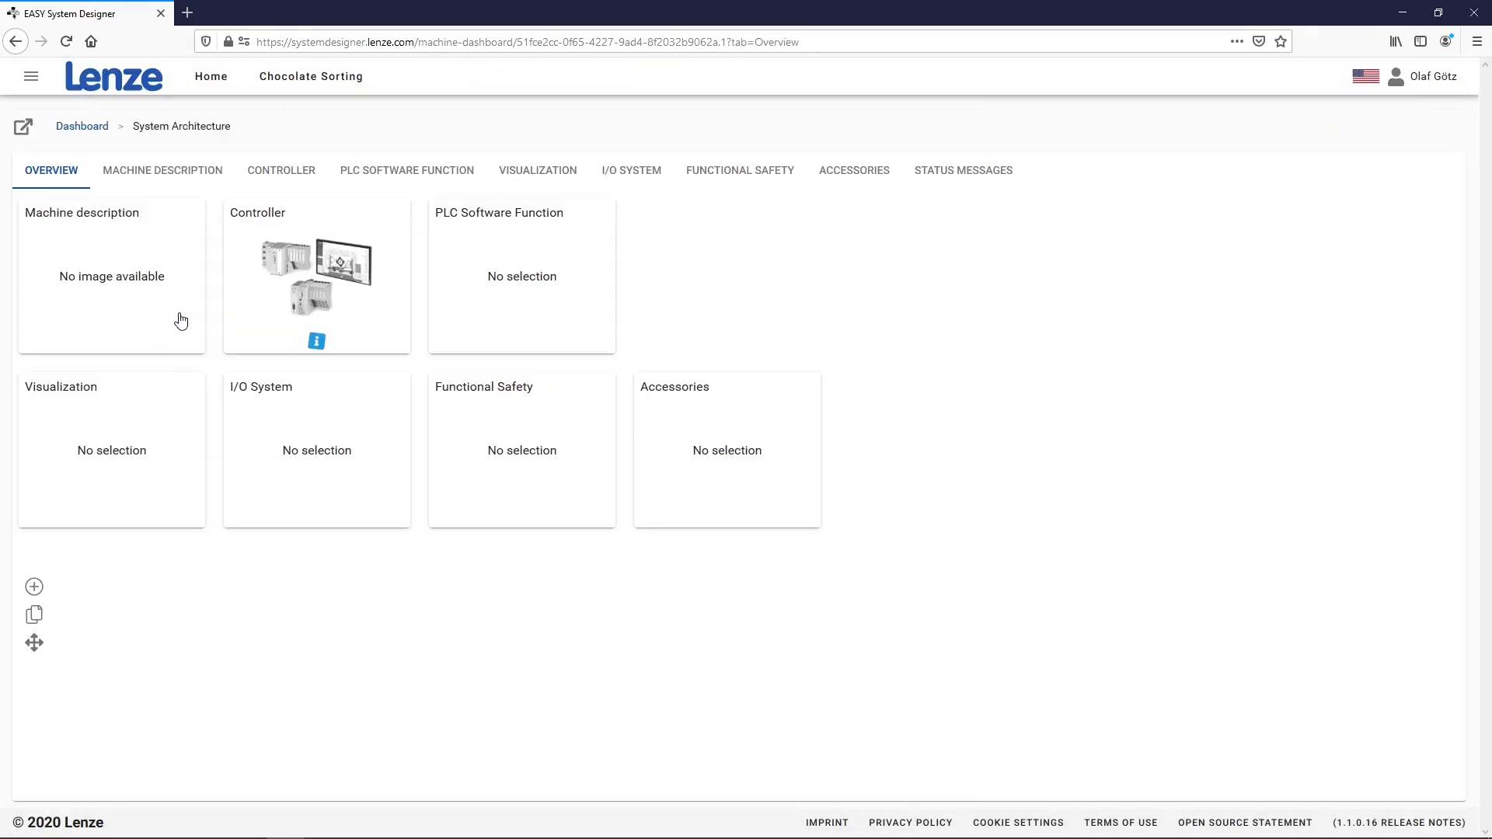
Add an 'Infeed' machine module with the conveyor belt picture and open it
left_click(35, 588)
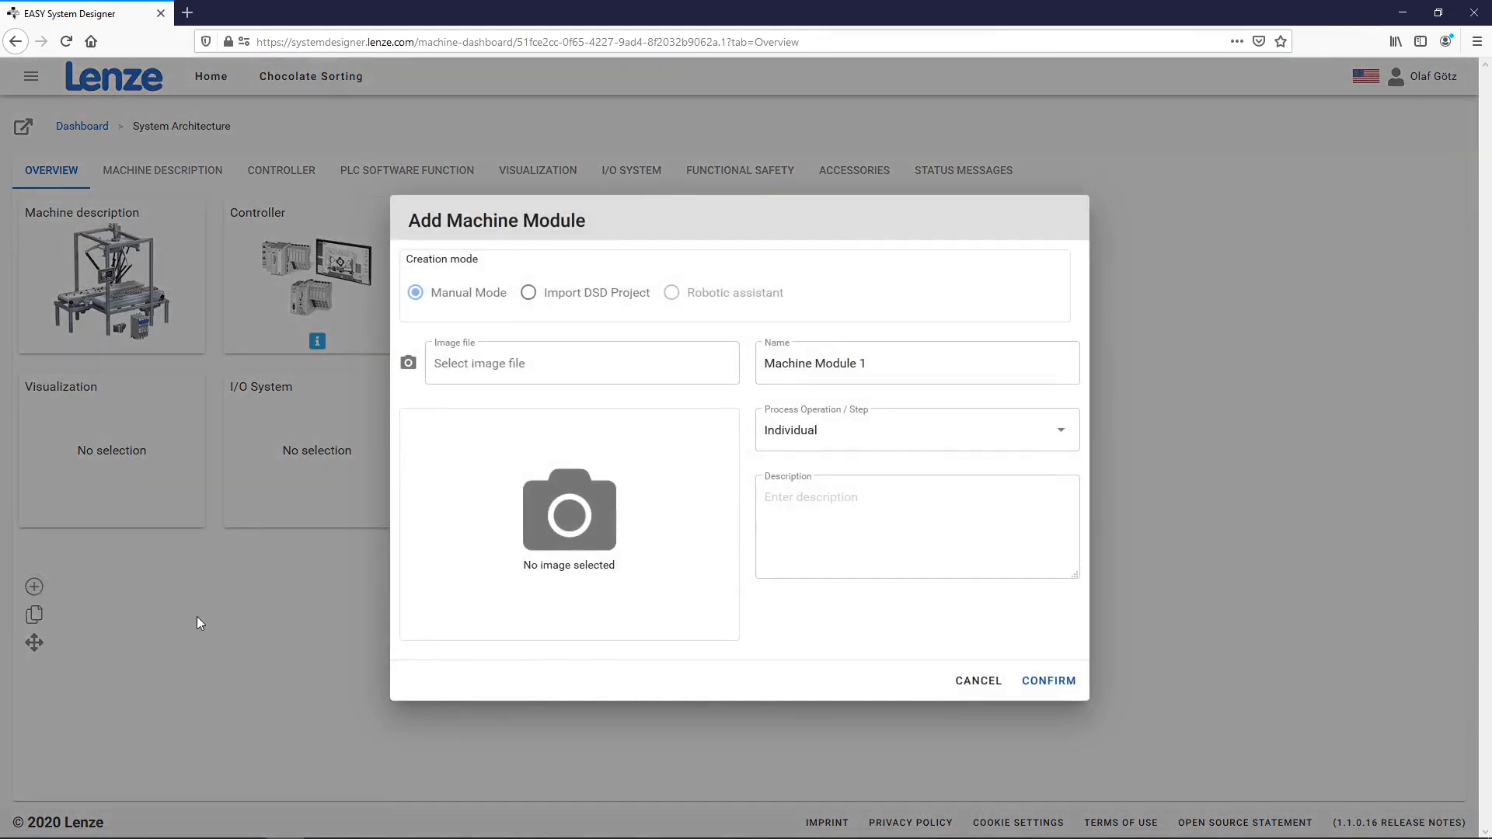
left_click_drag(872, 361, 752, 435)
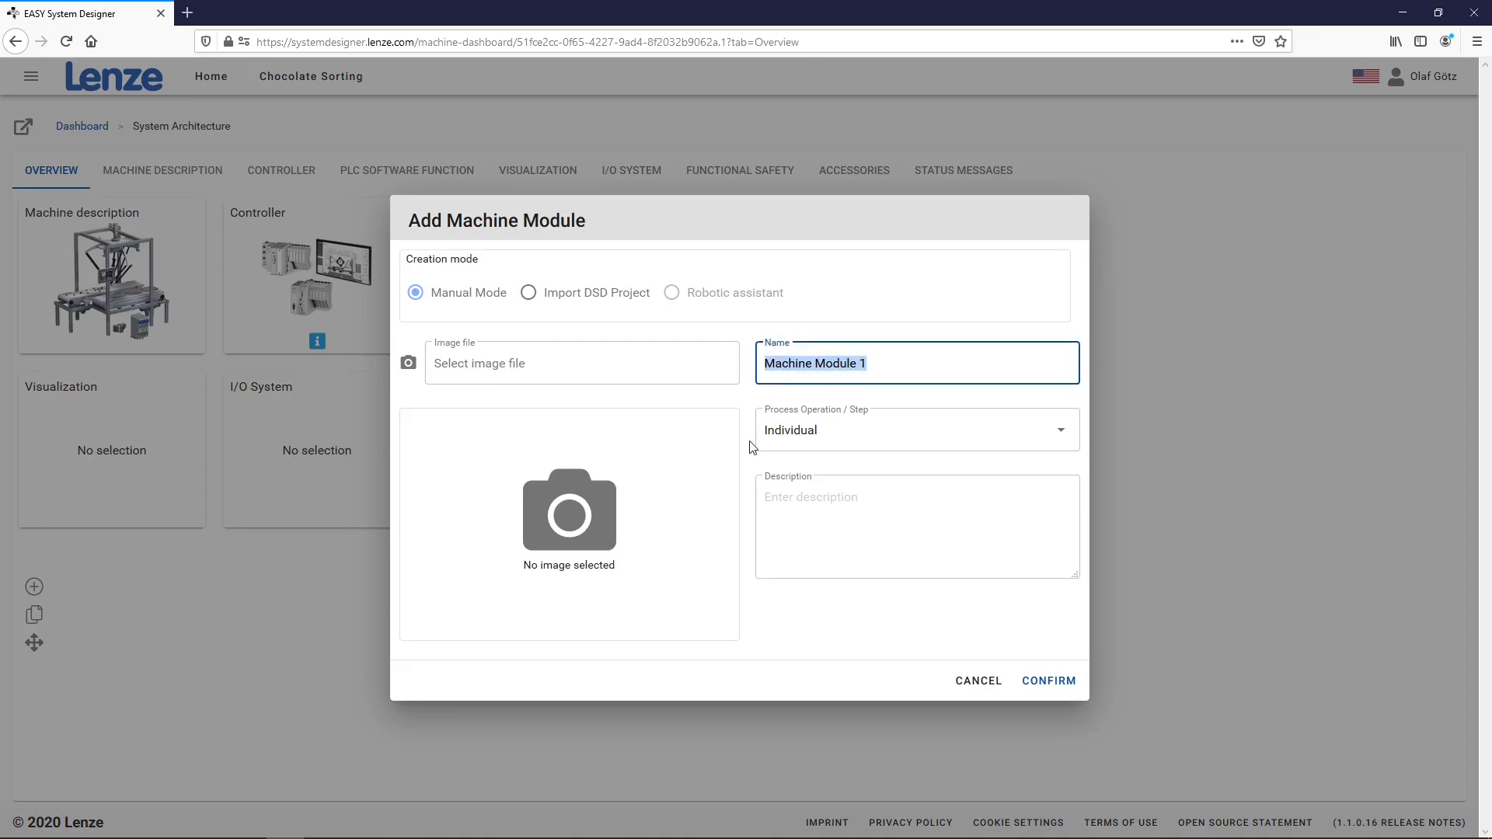
type("Infeed")
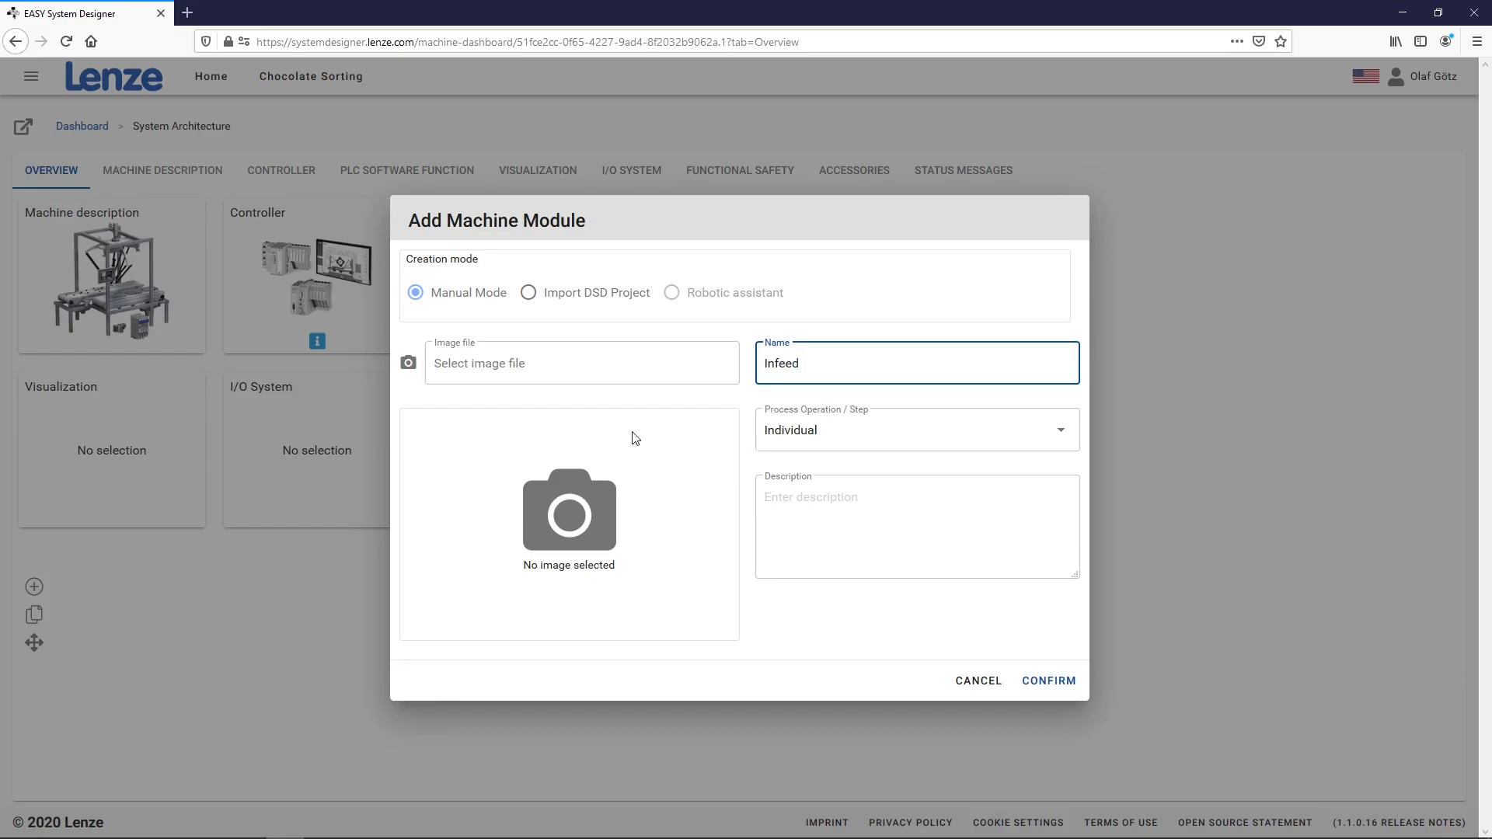
left_click(550, 360)
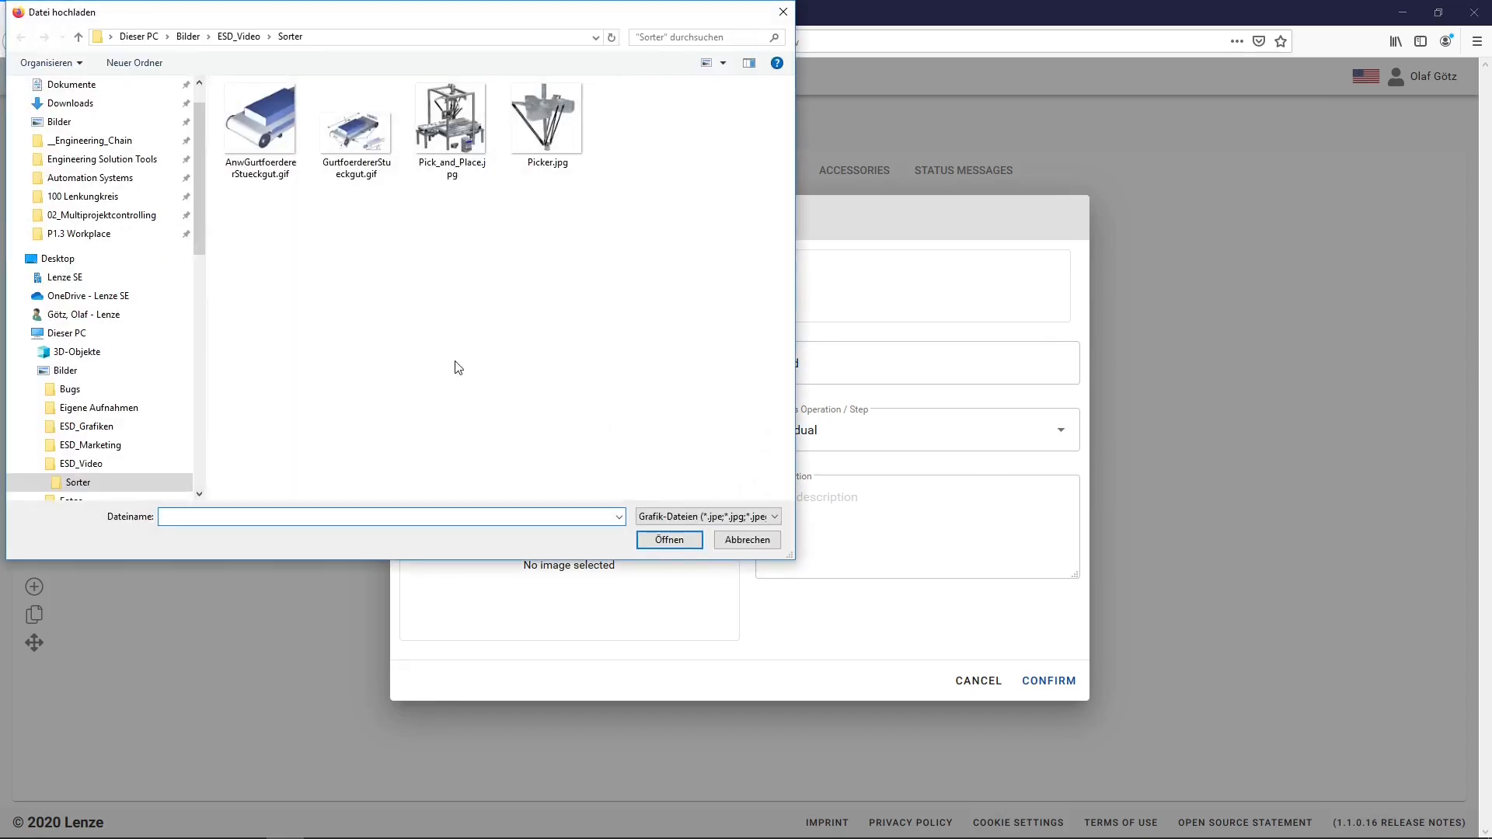
left_click(269, 117)
double_click(269, 116)
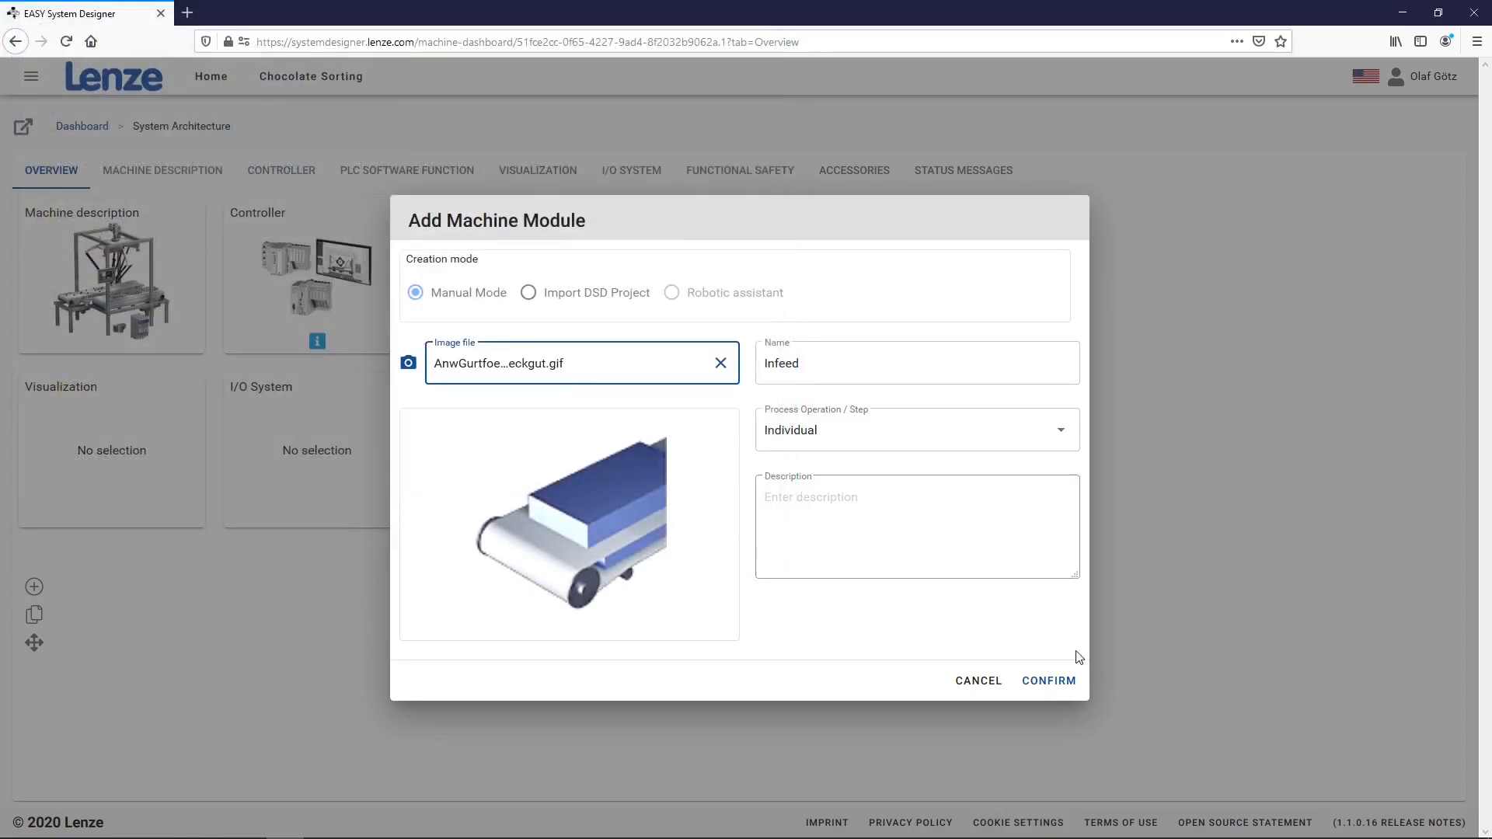
left_click(1064, 682)
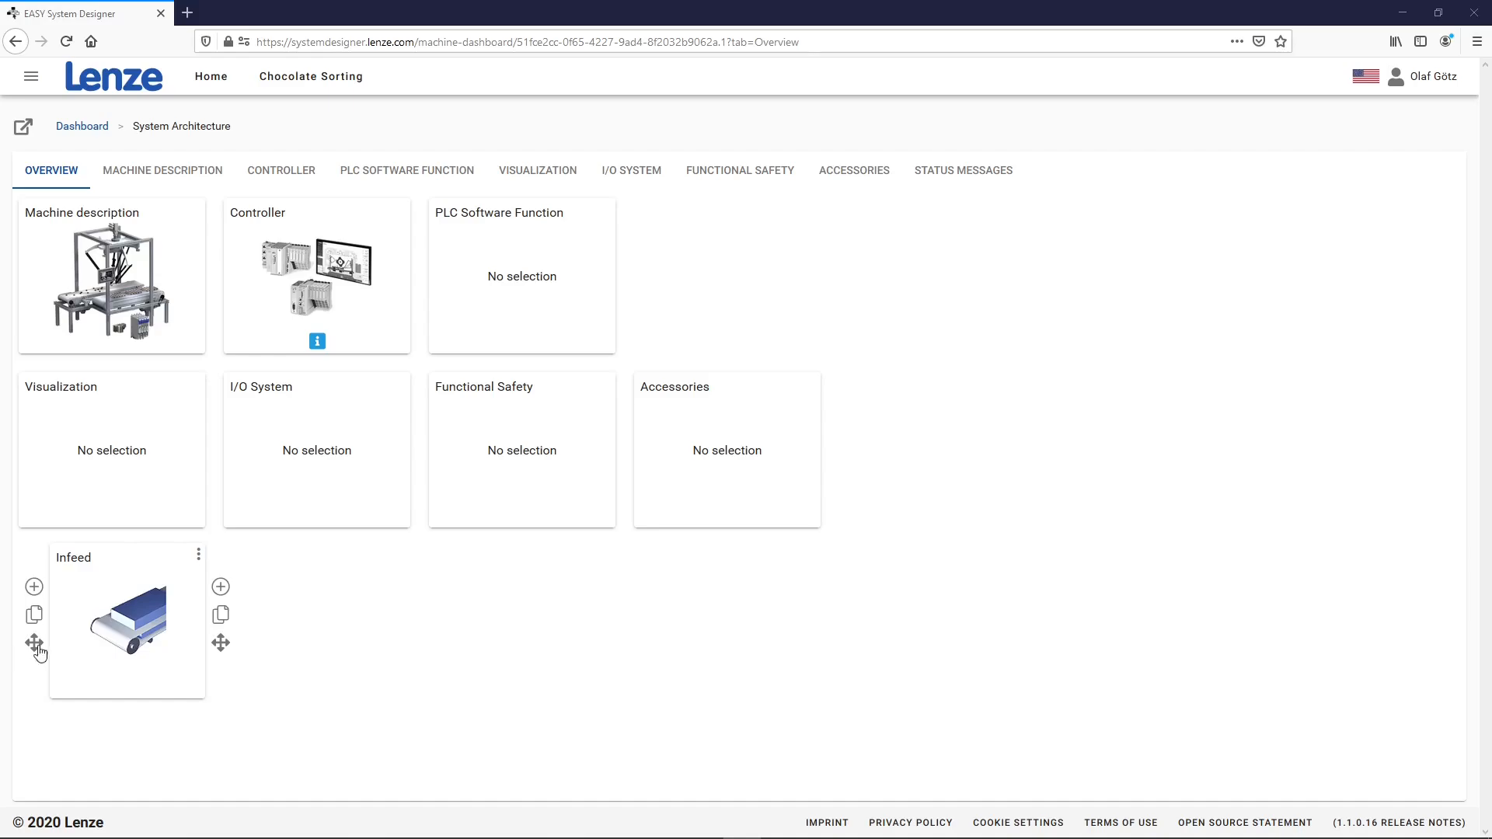
left_click(187, 657)
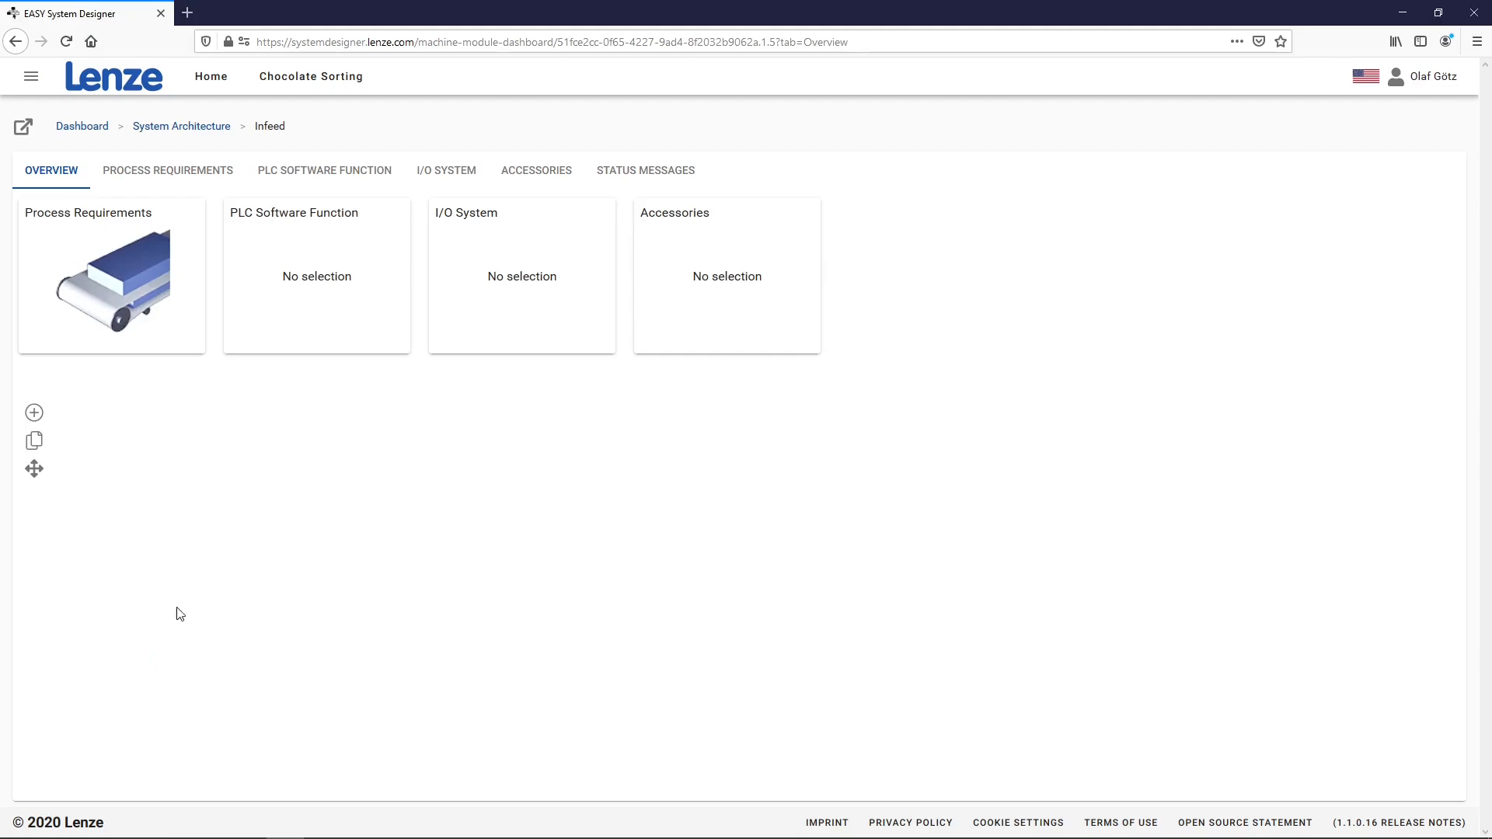
Add drive axis 1 under Infeed and view its process requirements
left_click(35, 412)
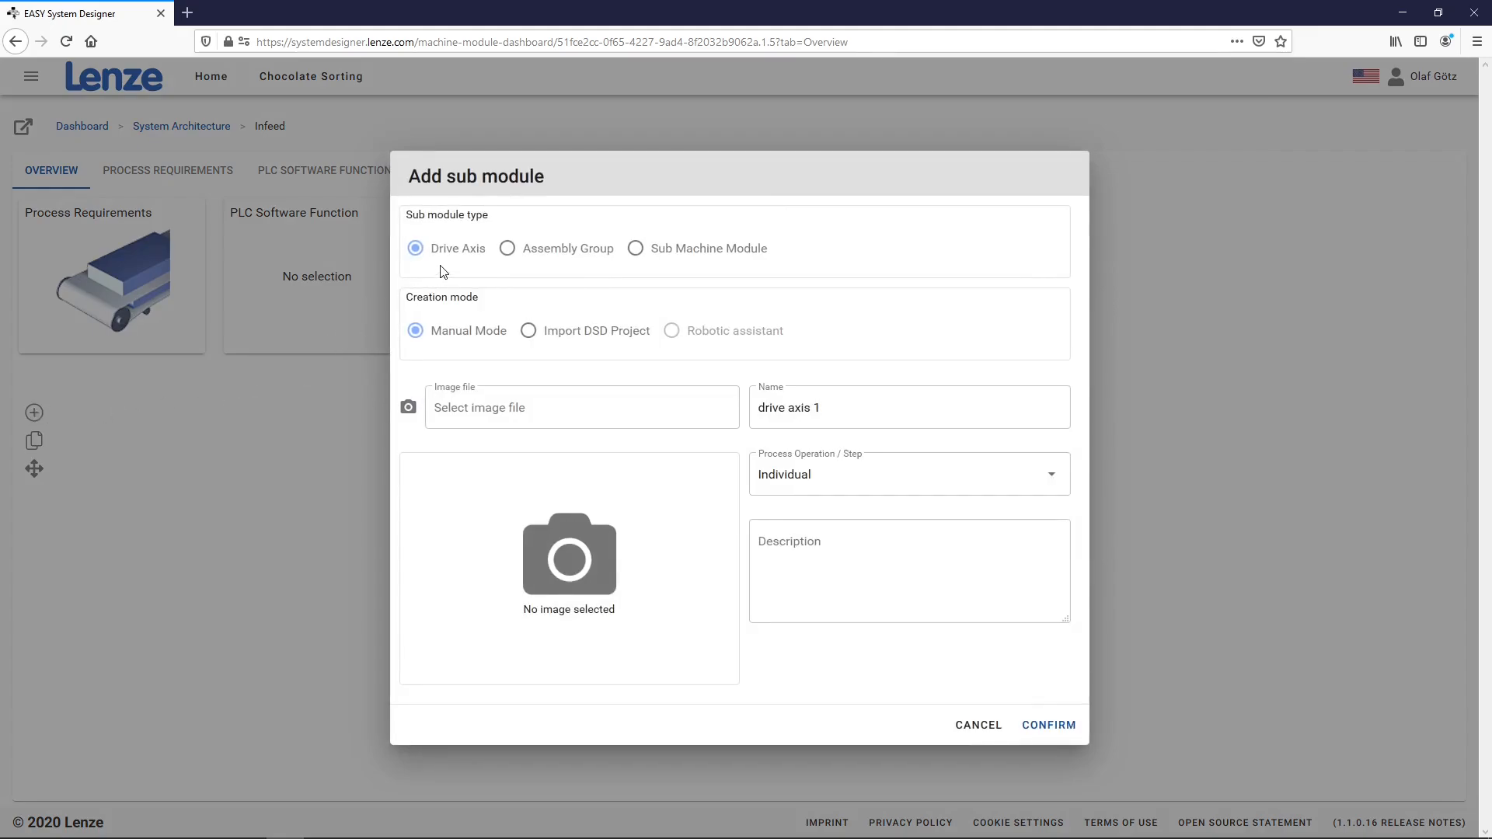
left_click(1048, 726)
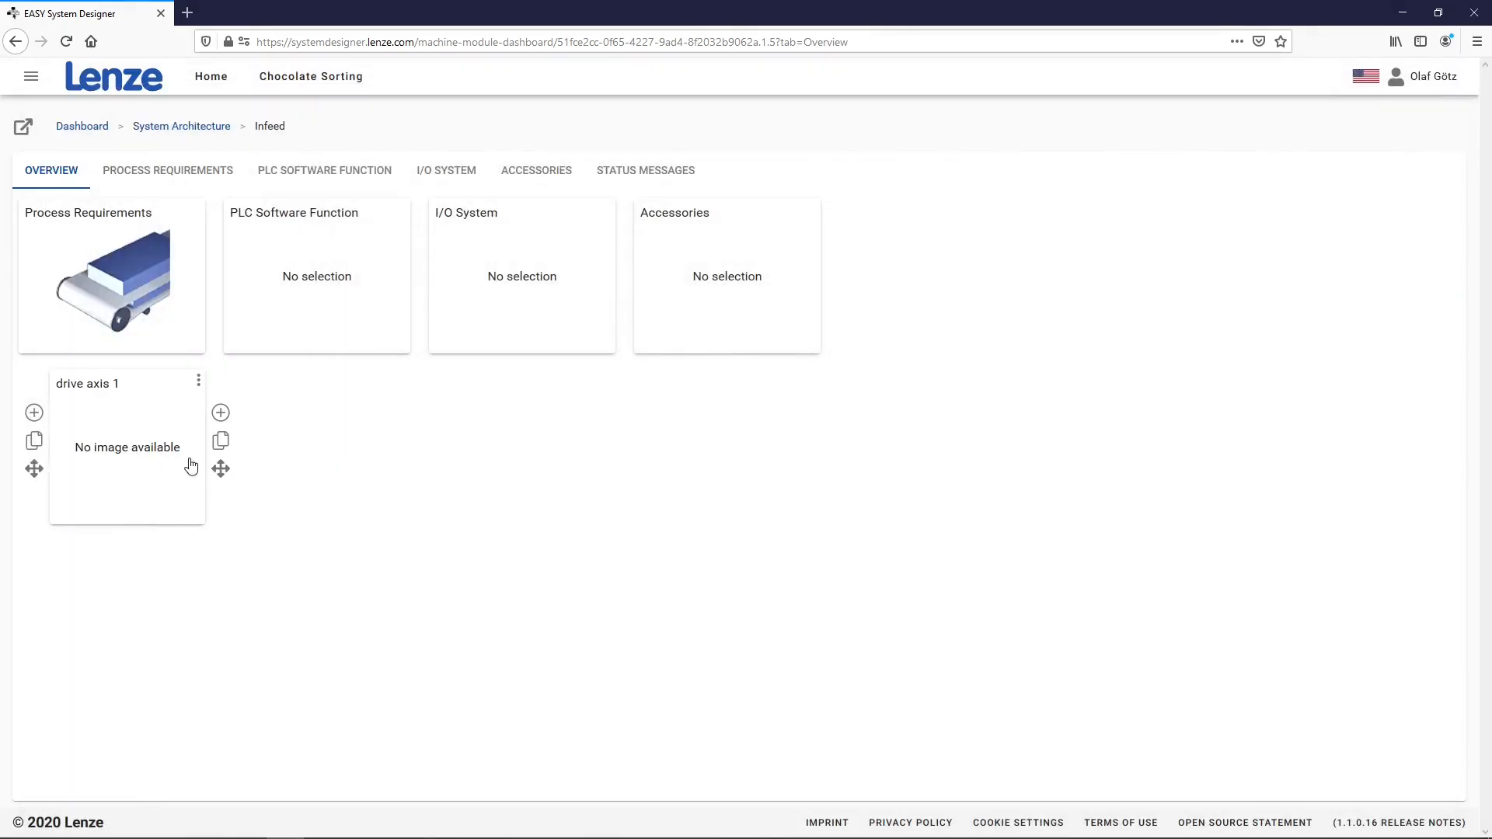
left_click(111, 451)
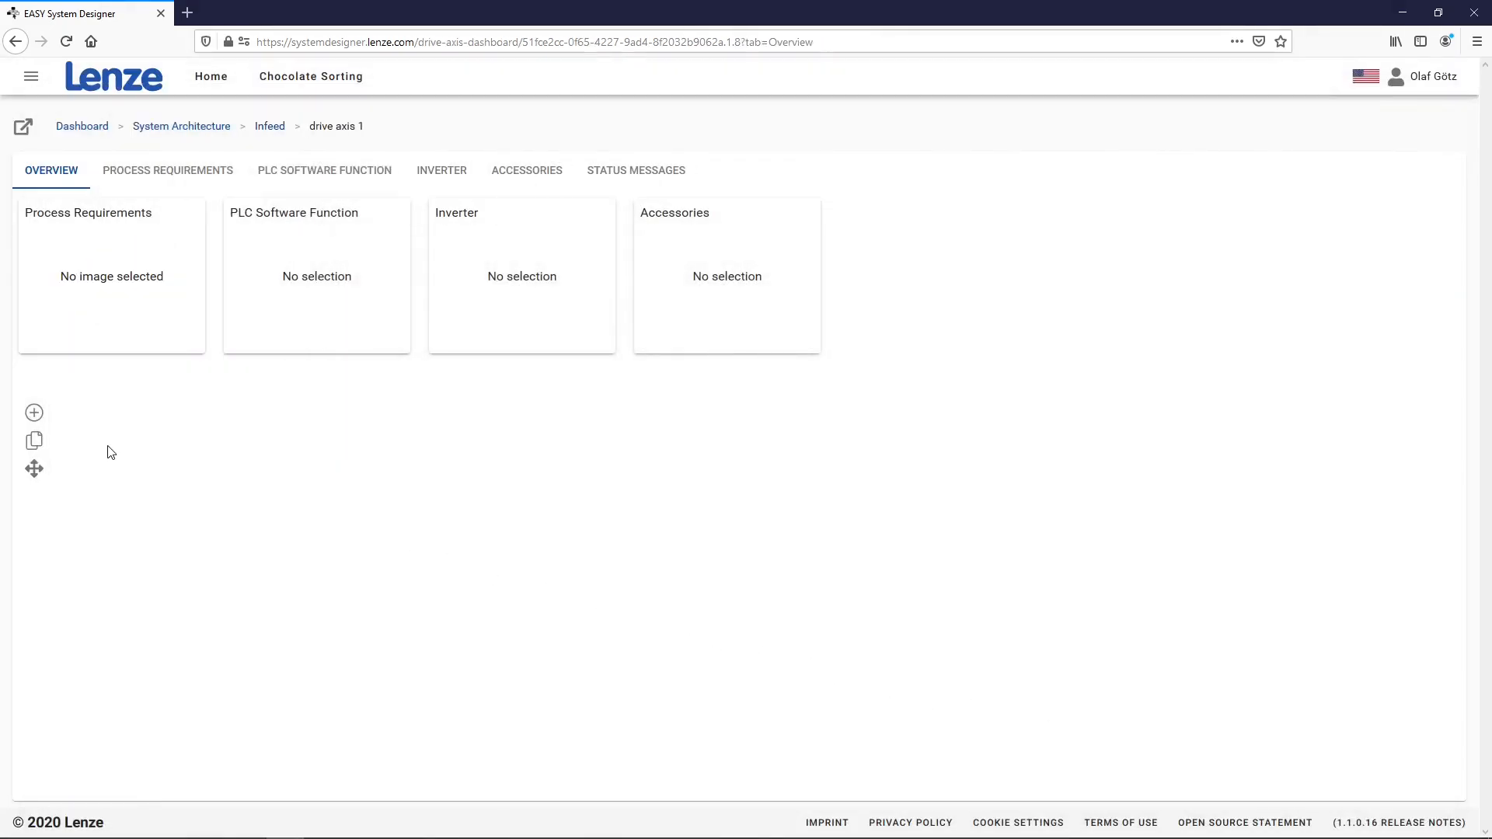
left_click(120, 307)
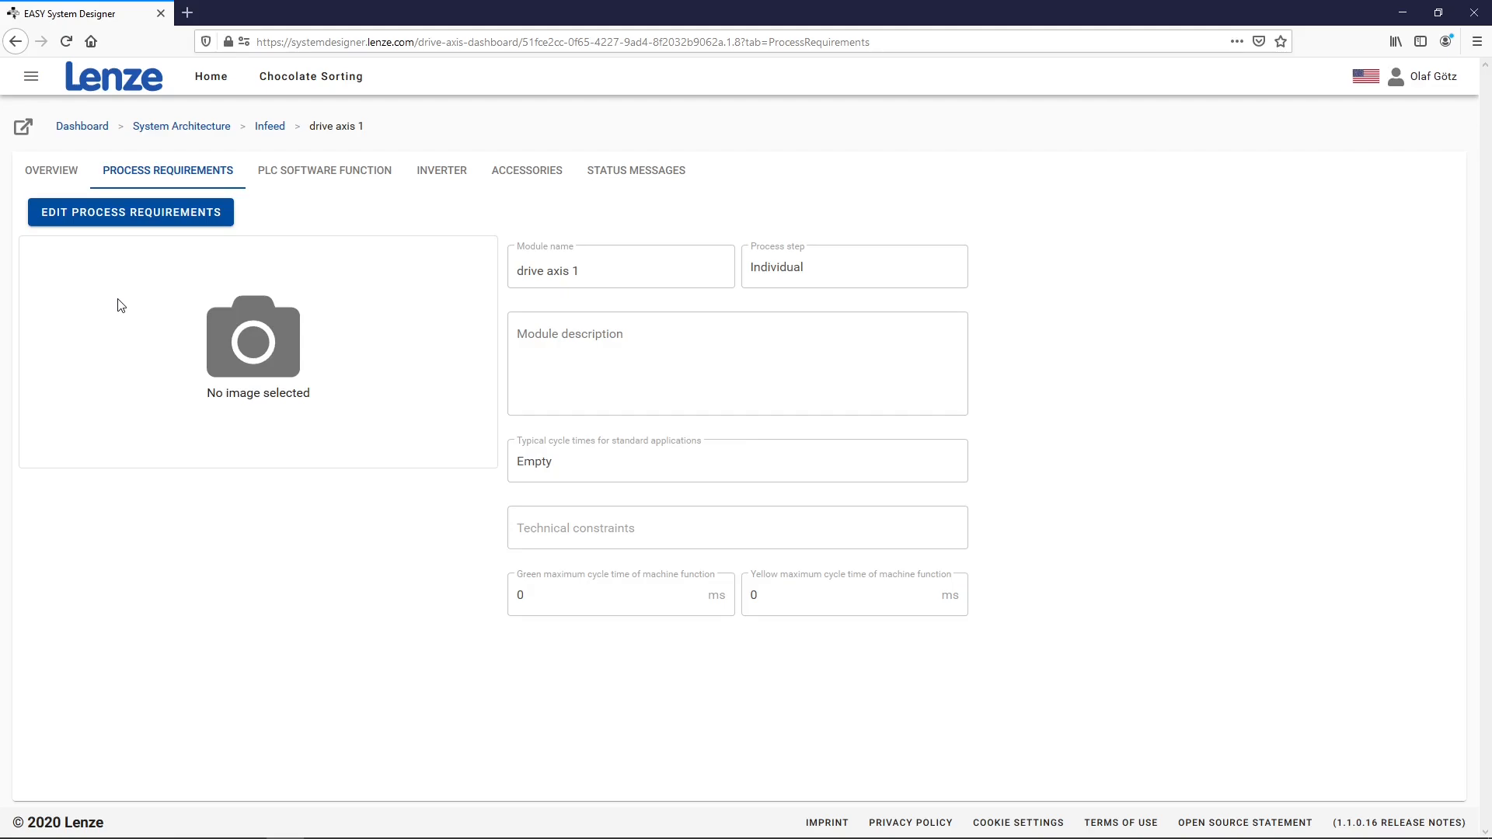
Set drive axis 1's cycle-time profile to Basic Motion - Move: Relative, Absolute, Velocity
left_click(157, 222)
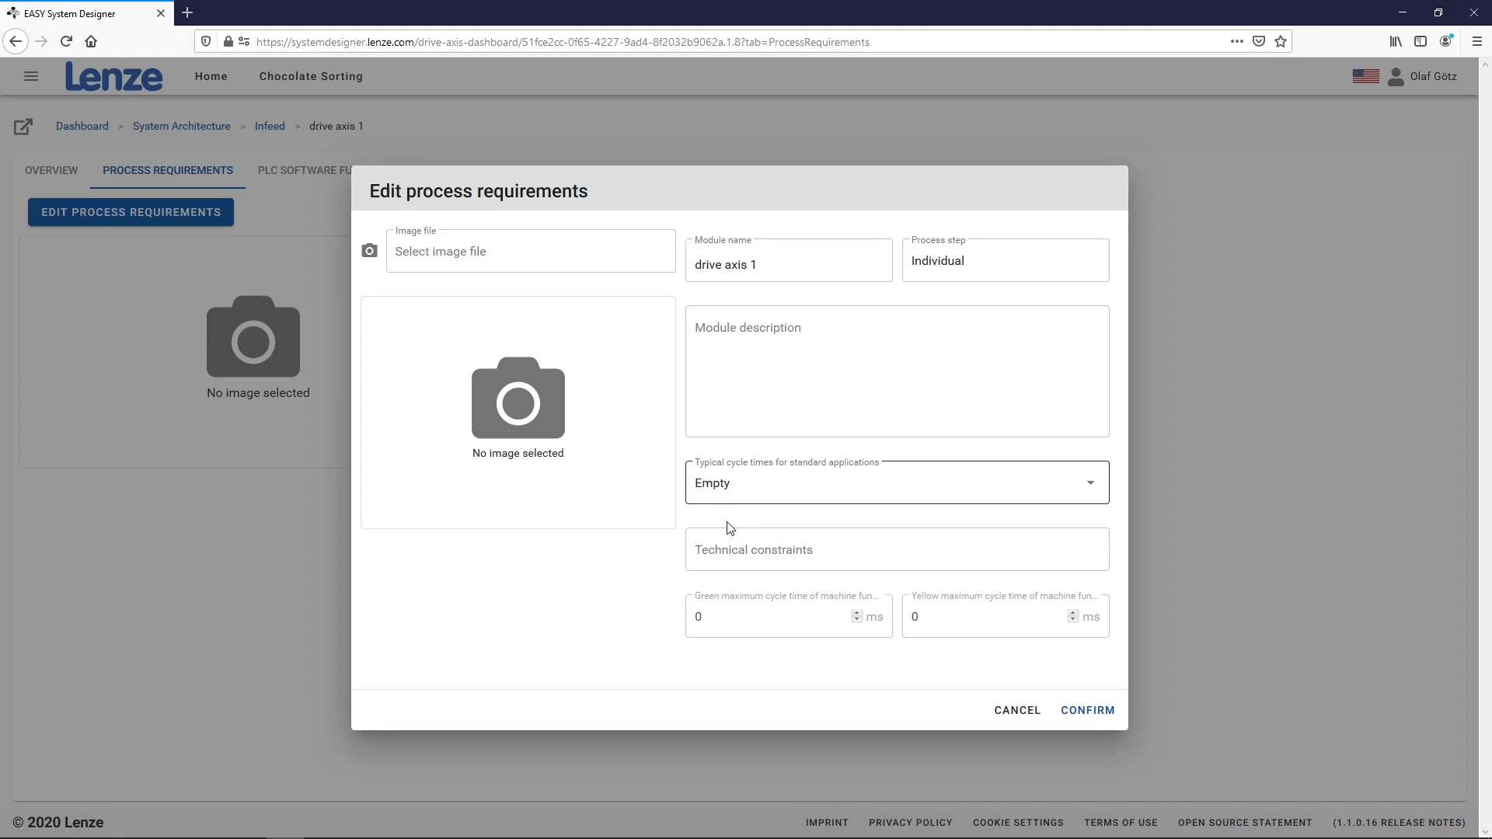
left_click(742, 493)
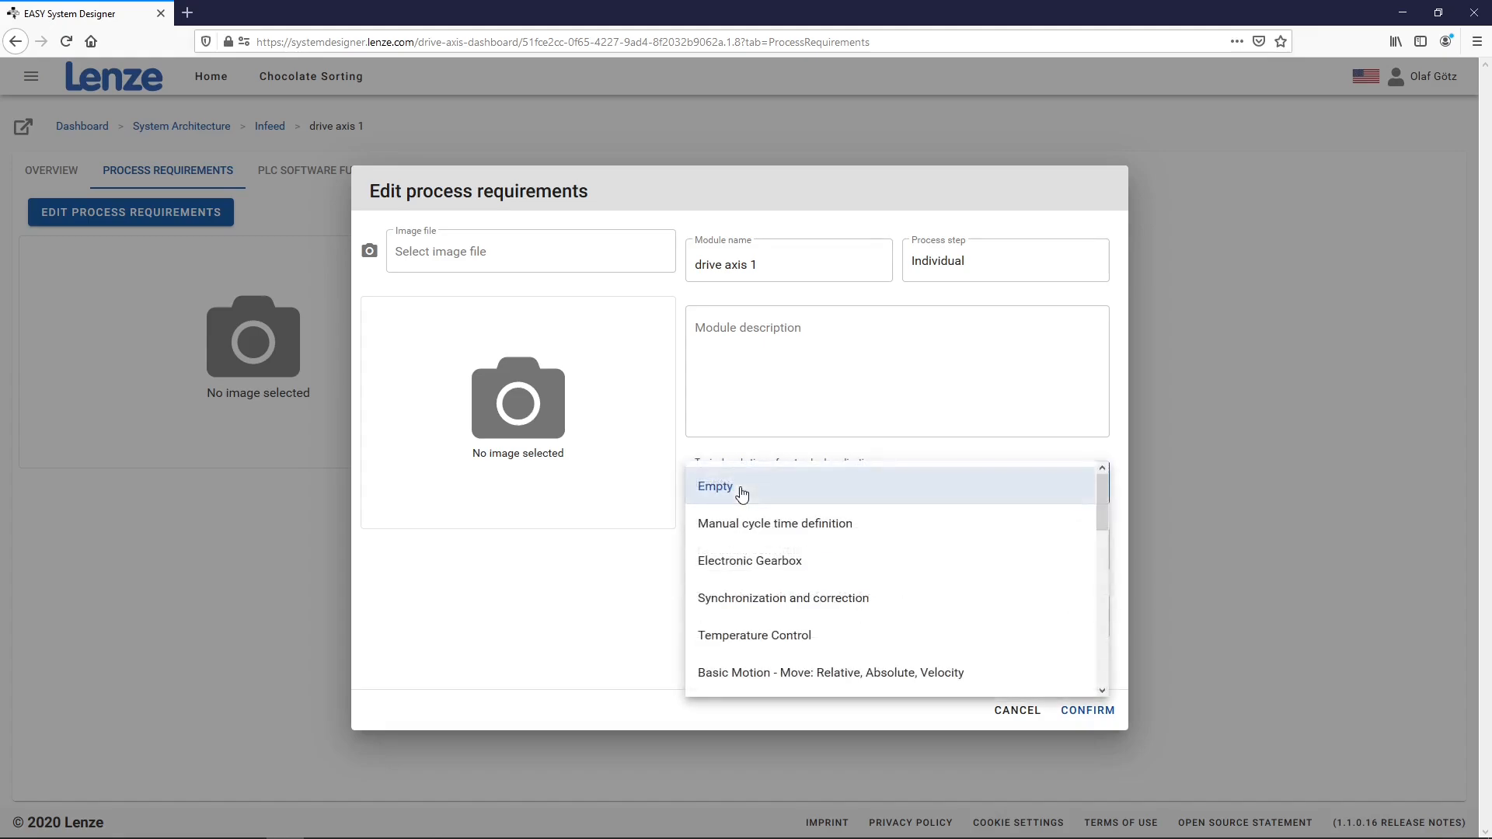
left_click(791, 679)
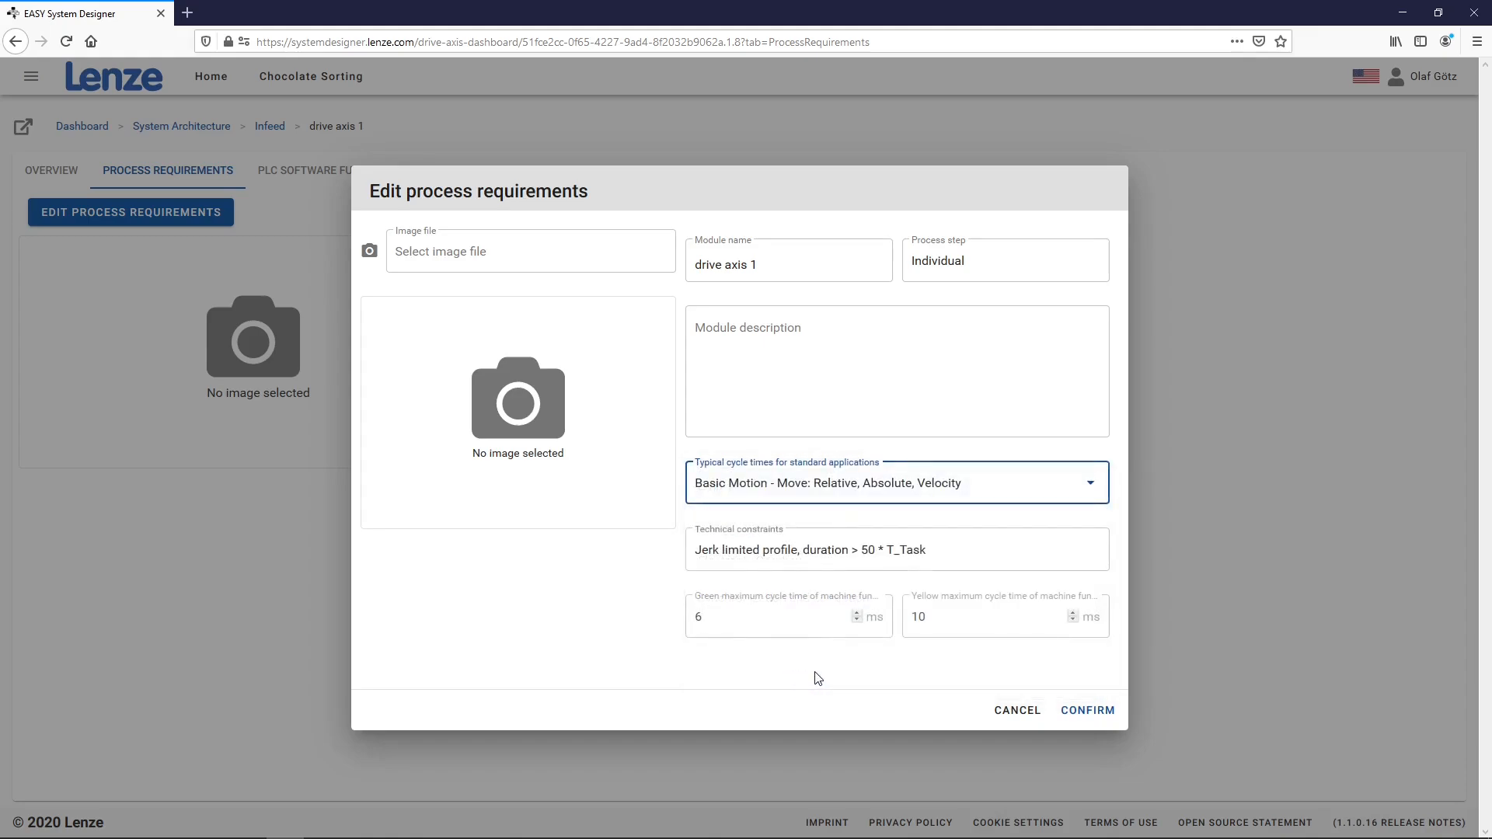
left_click(1087, 710)
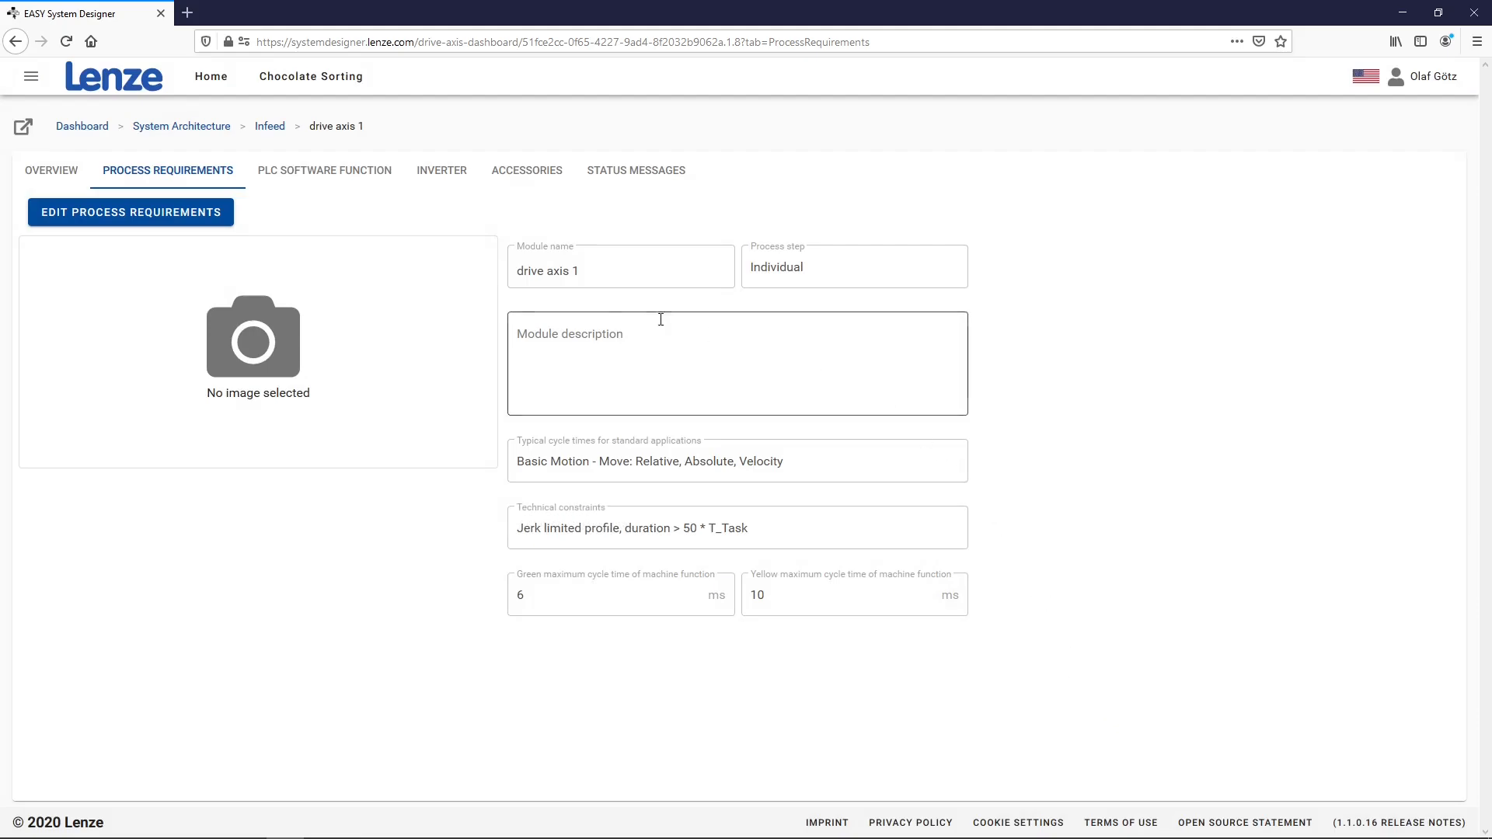
left_click(358, 173)
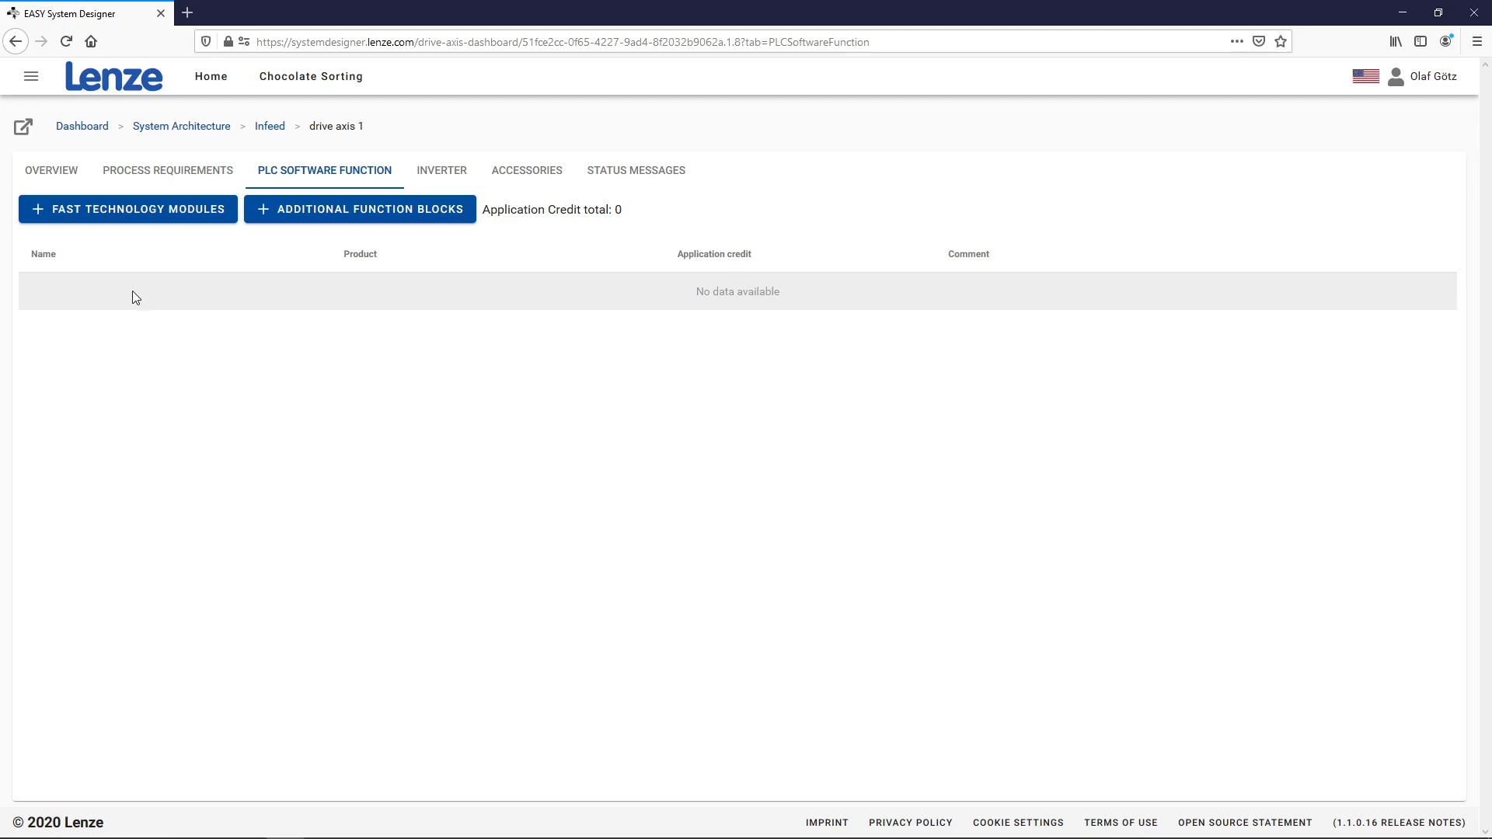
Add a Basic Motion FAST technology module to drive axis 1
left_click(130, 218)
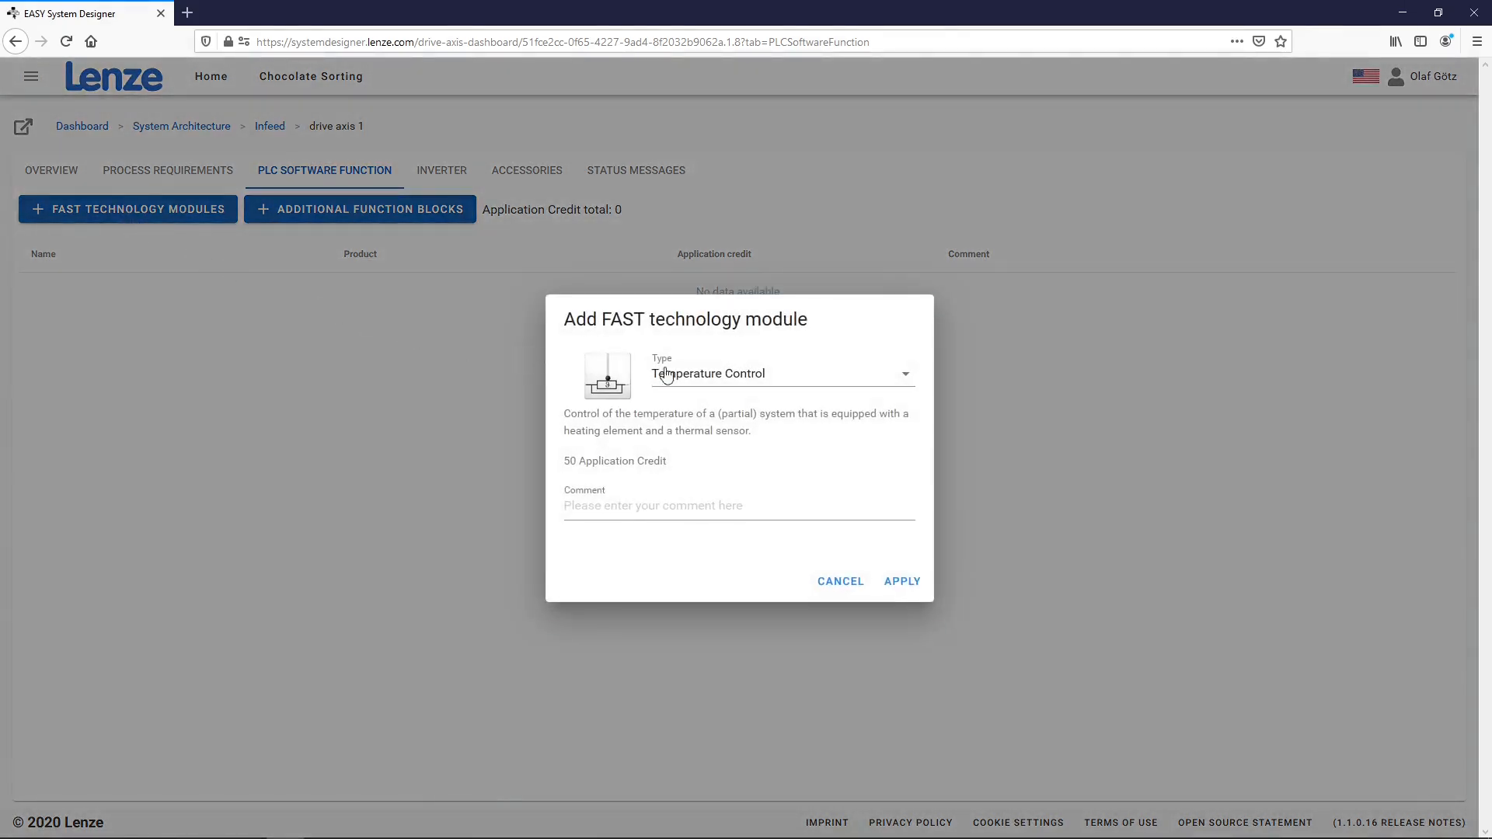
left_click(676, 379)
left_click(707, 423)
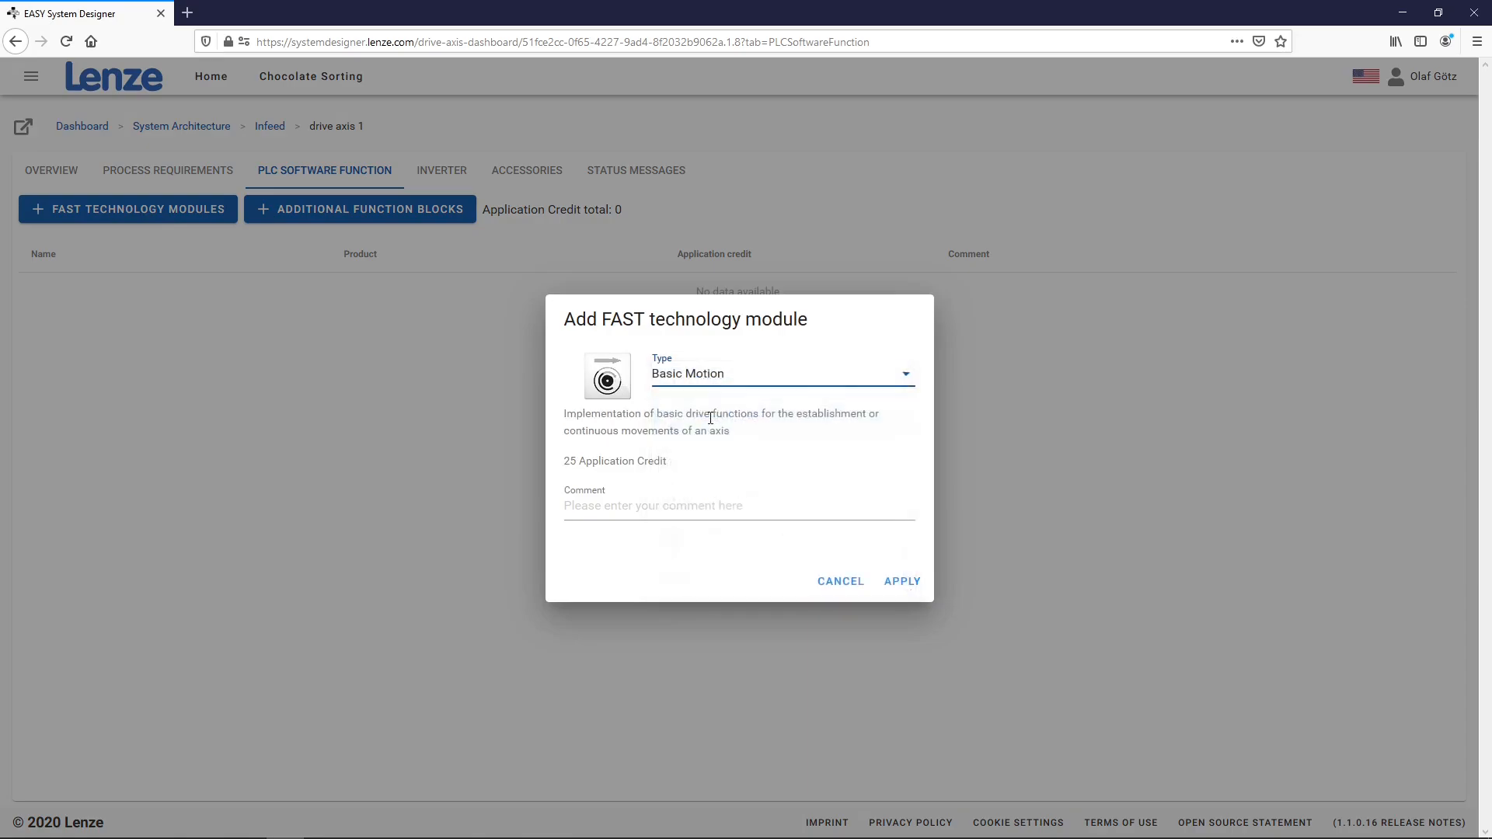
left_click(899, 583)
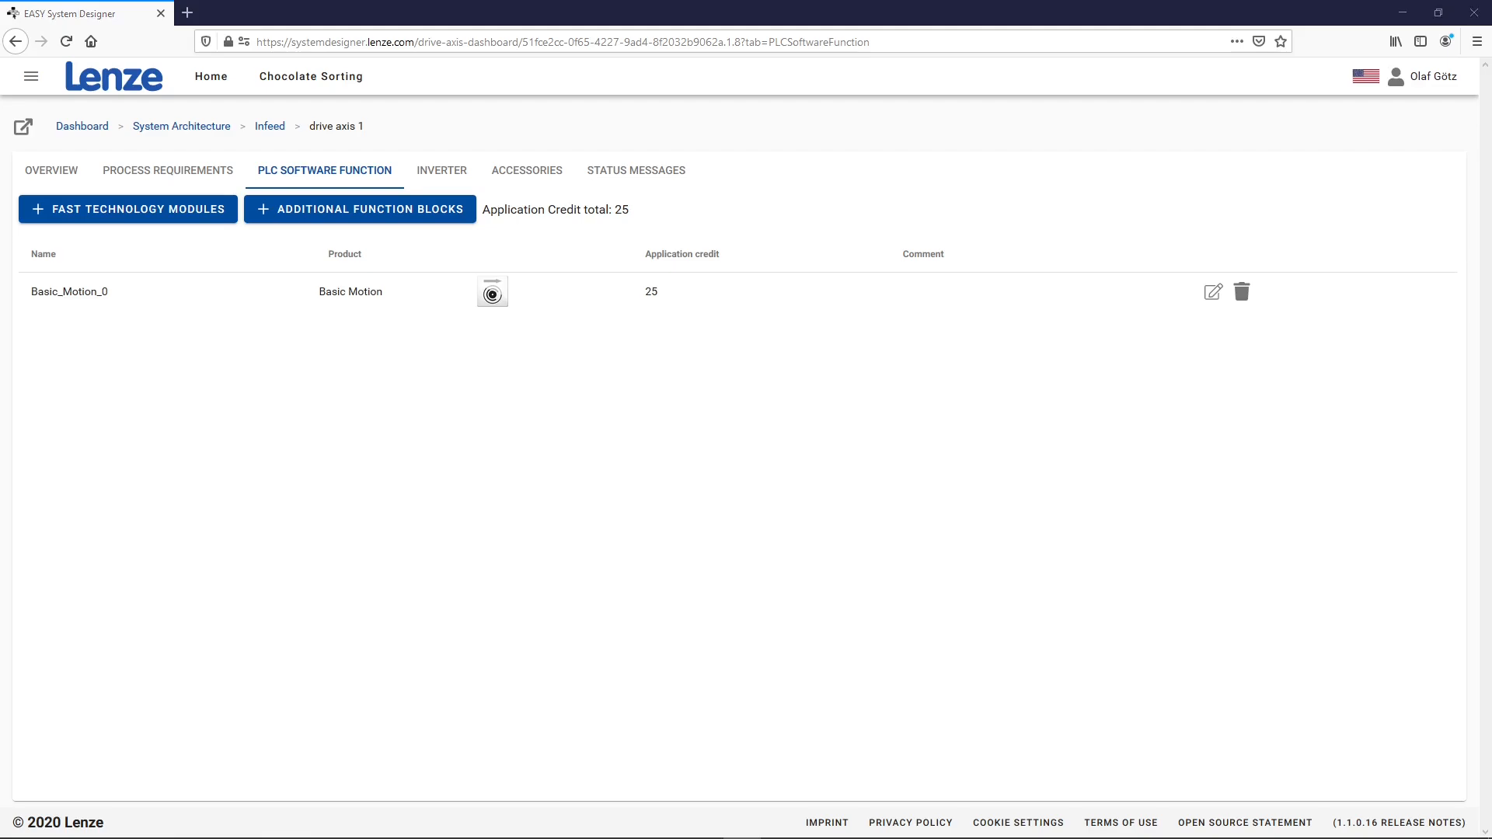
left_click(443, 172)
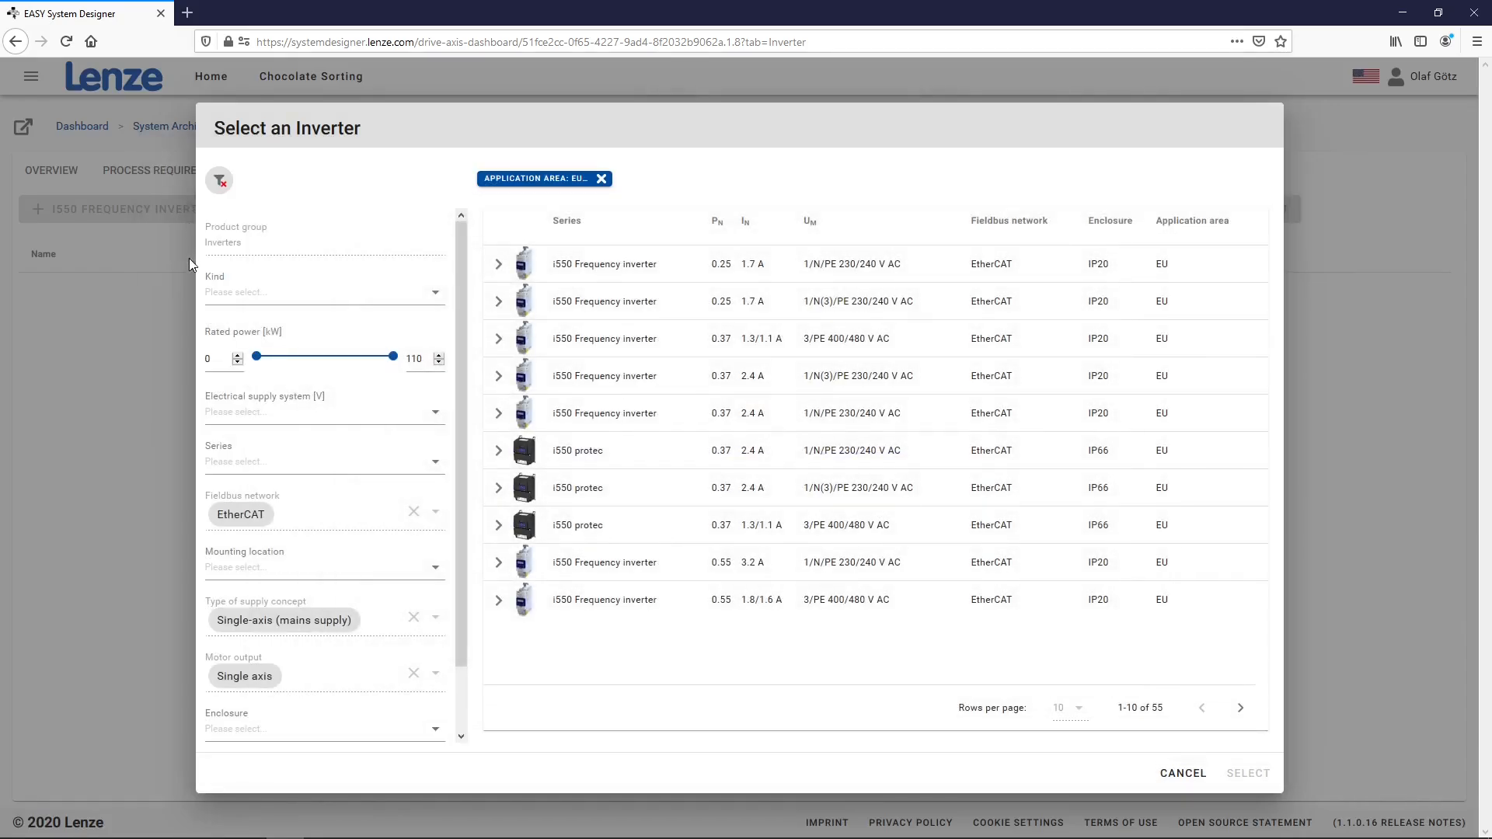
Filter inverters to 3–4 kW rated power and assign the 3 kW i550-C3/400-3 to drive axis 1
left_click(209, 358)
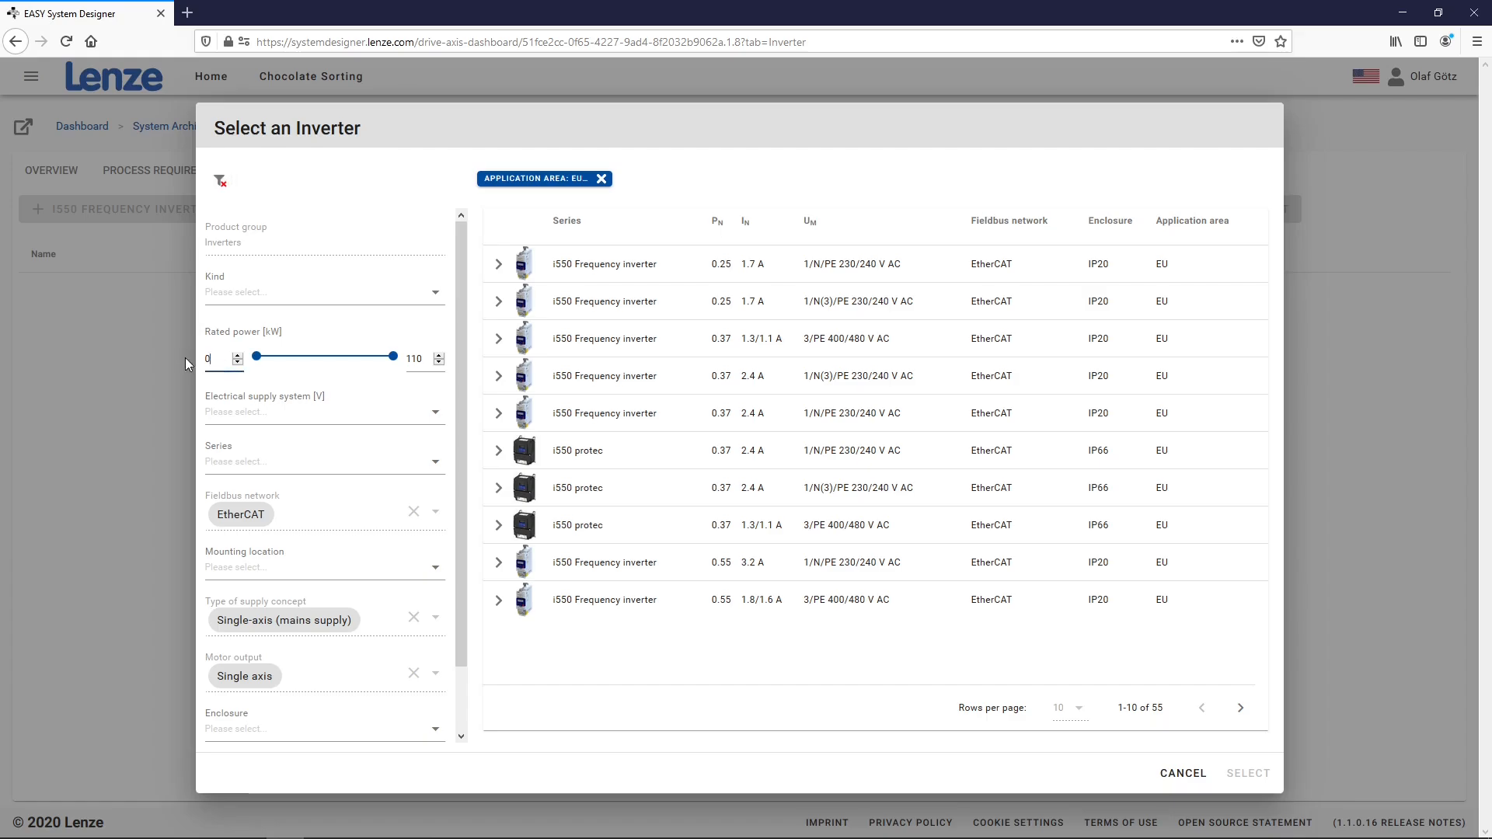
left_click(239, 356)
left_click(441, 360)
left_click_drag(435, 365, 406, 367)
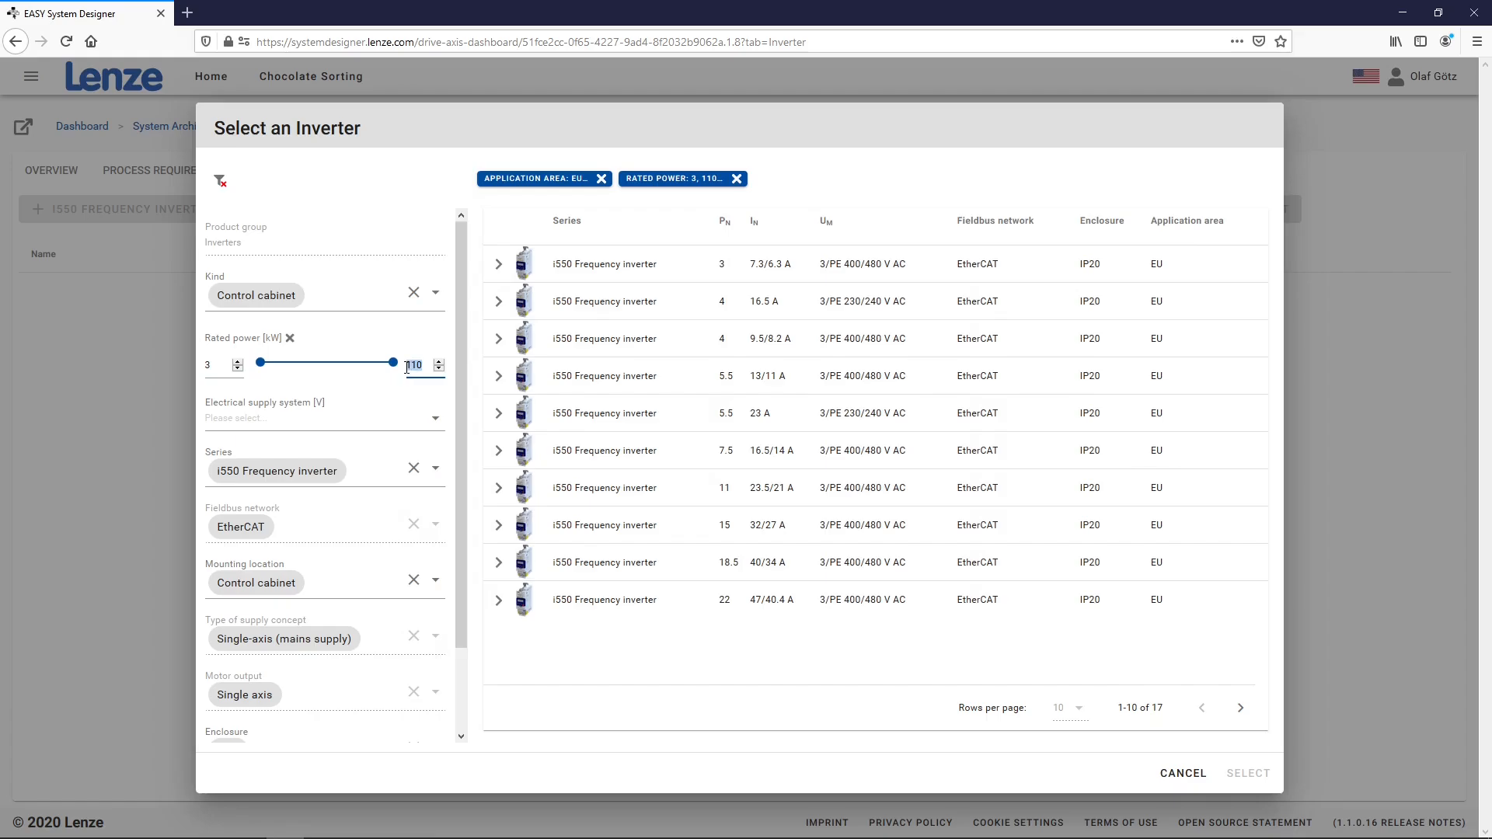
type("4")
left_click(571, 668)
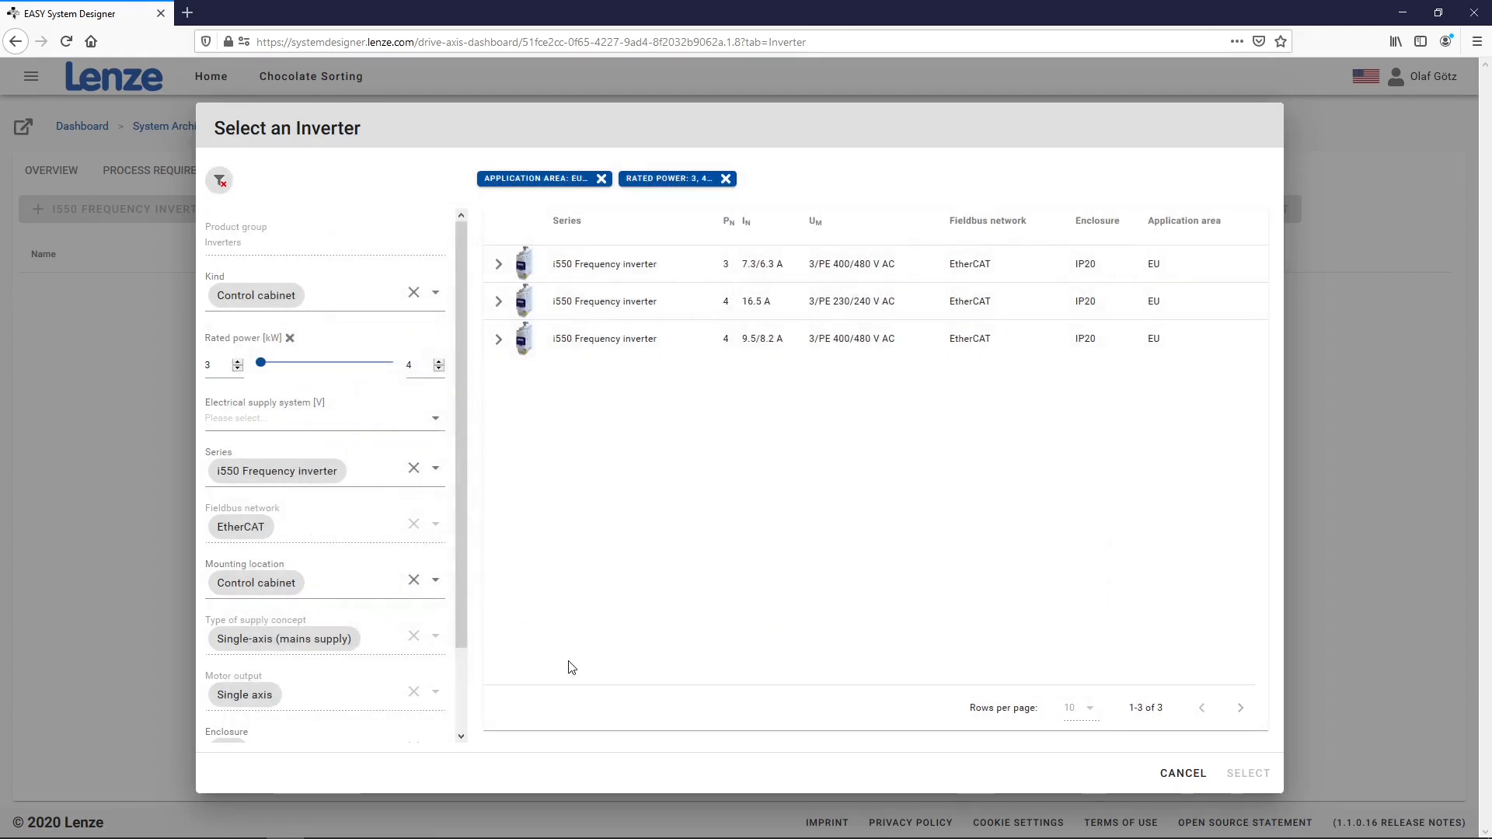
left_click(639, 269)
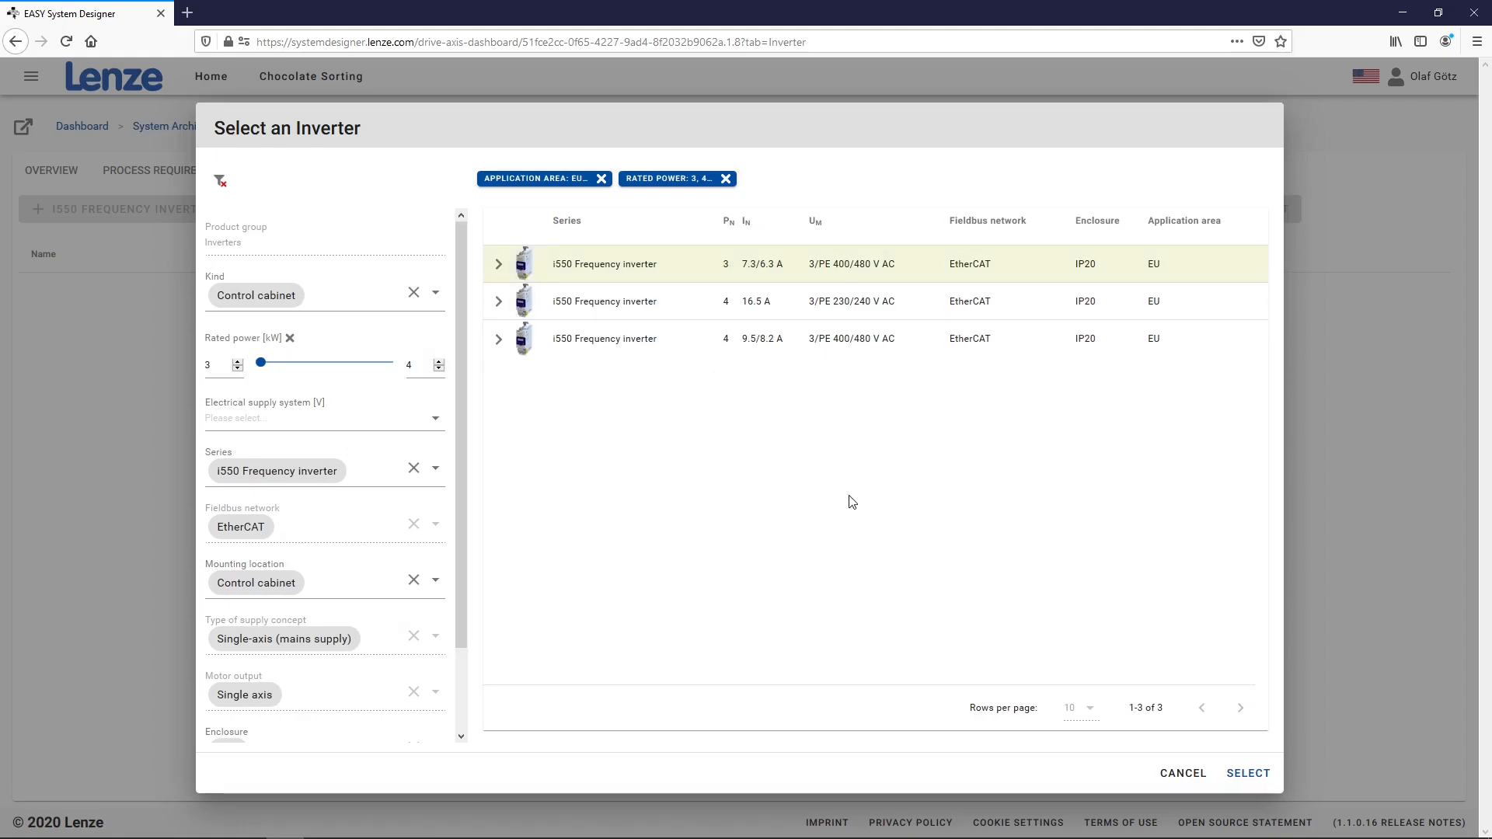
left_click(1255, 773)
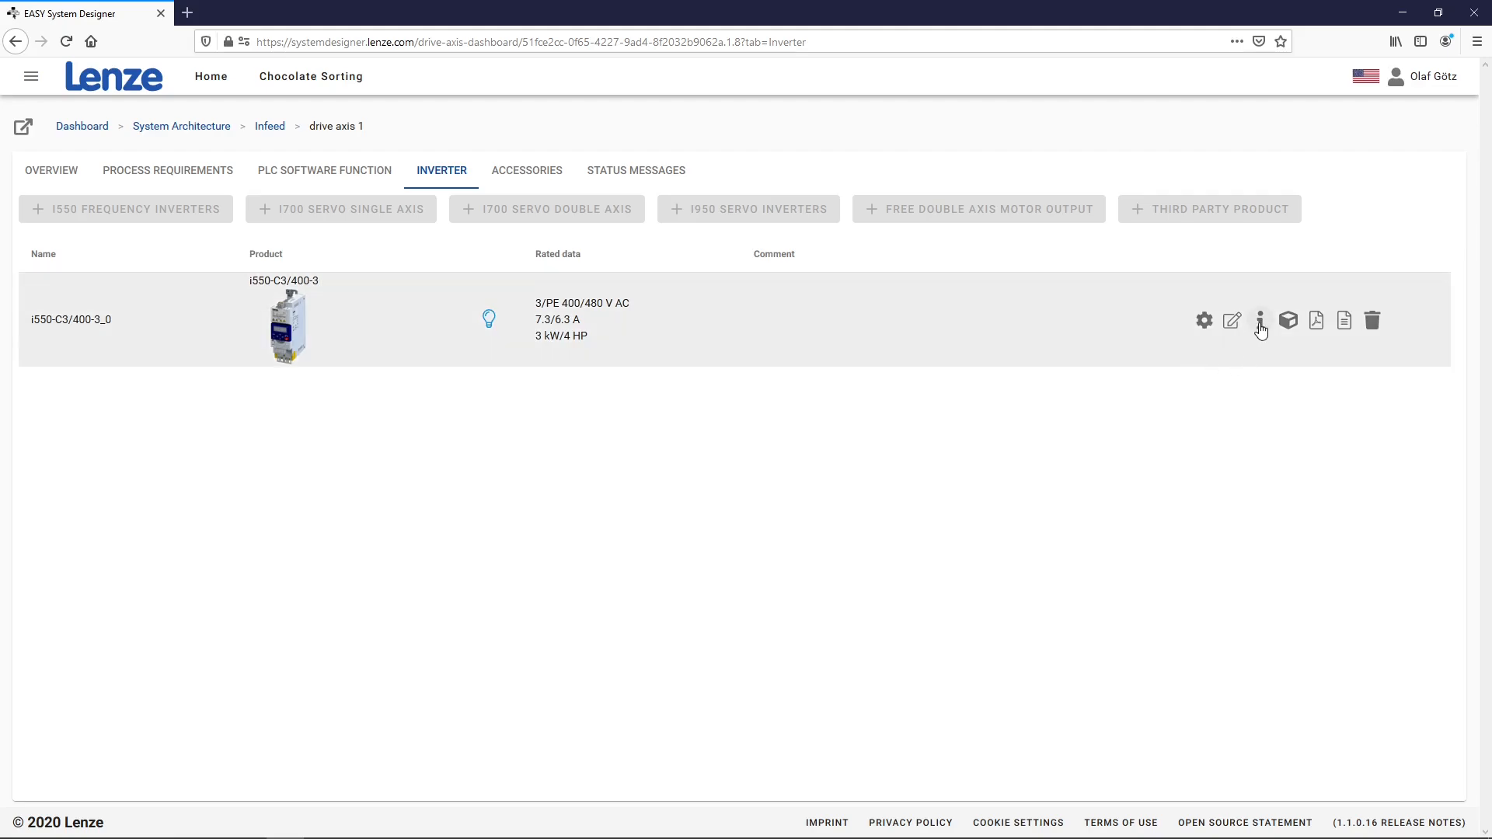
Review the inverter's configuration details, then bring up its CAD model preview
left_click(1260, 322)
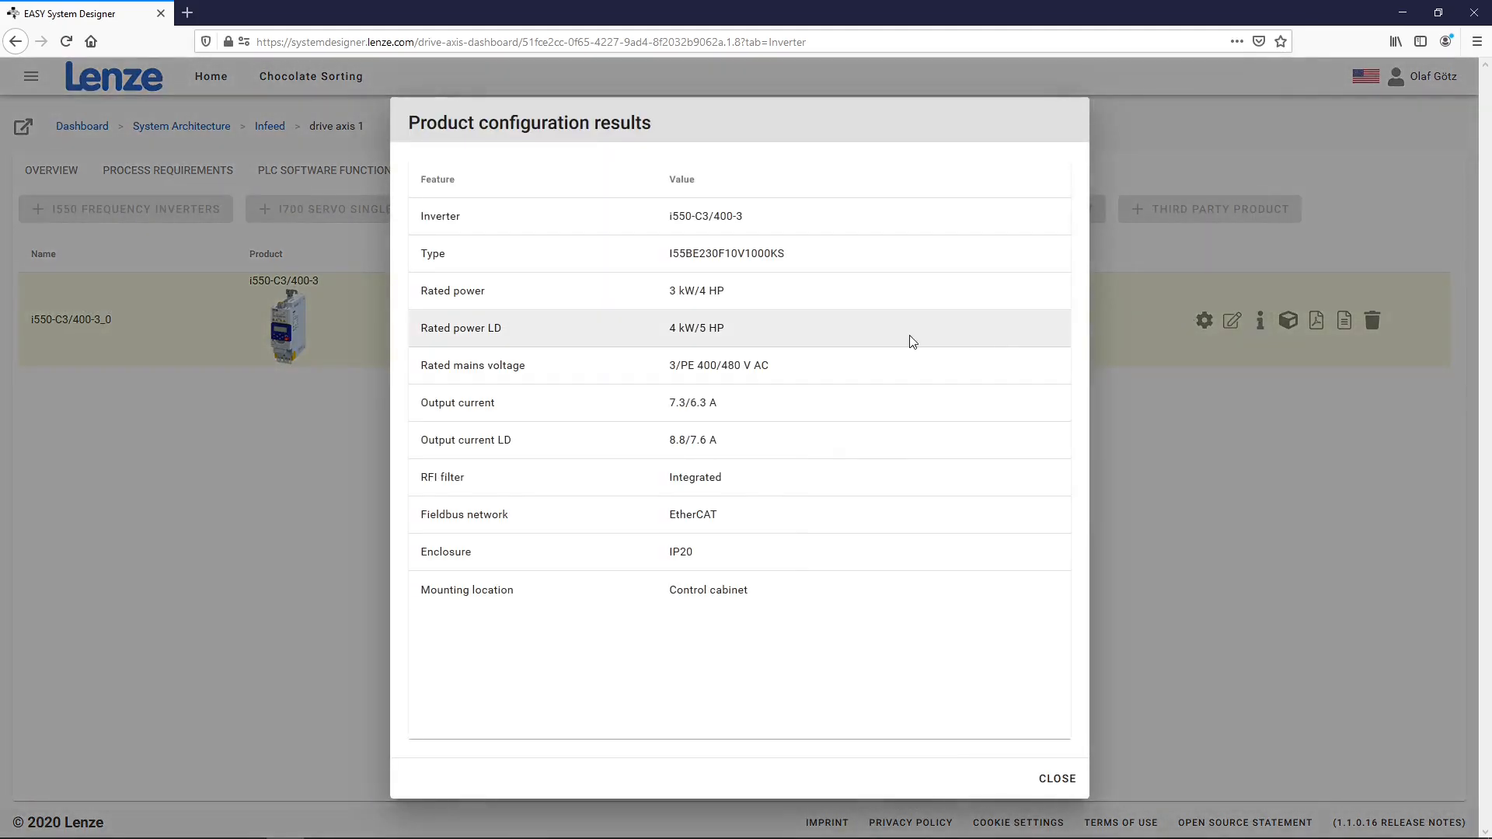
left_click(1051, 778)
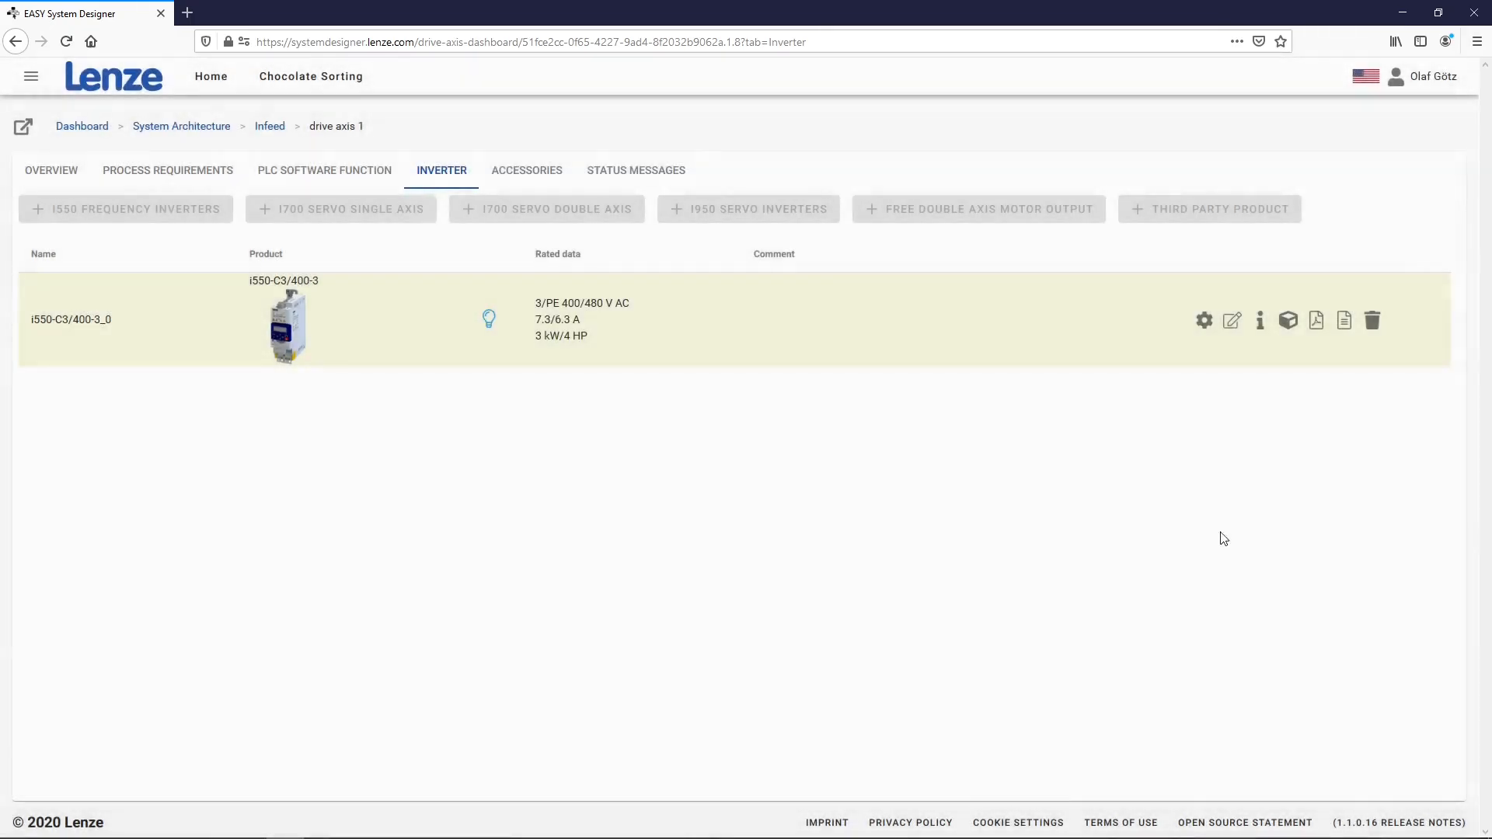
left_click(1289, 322)
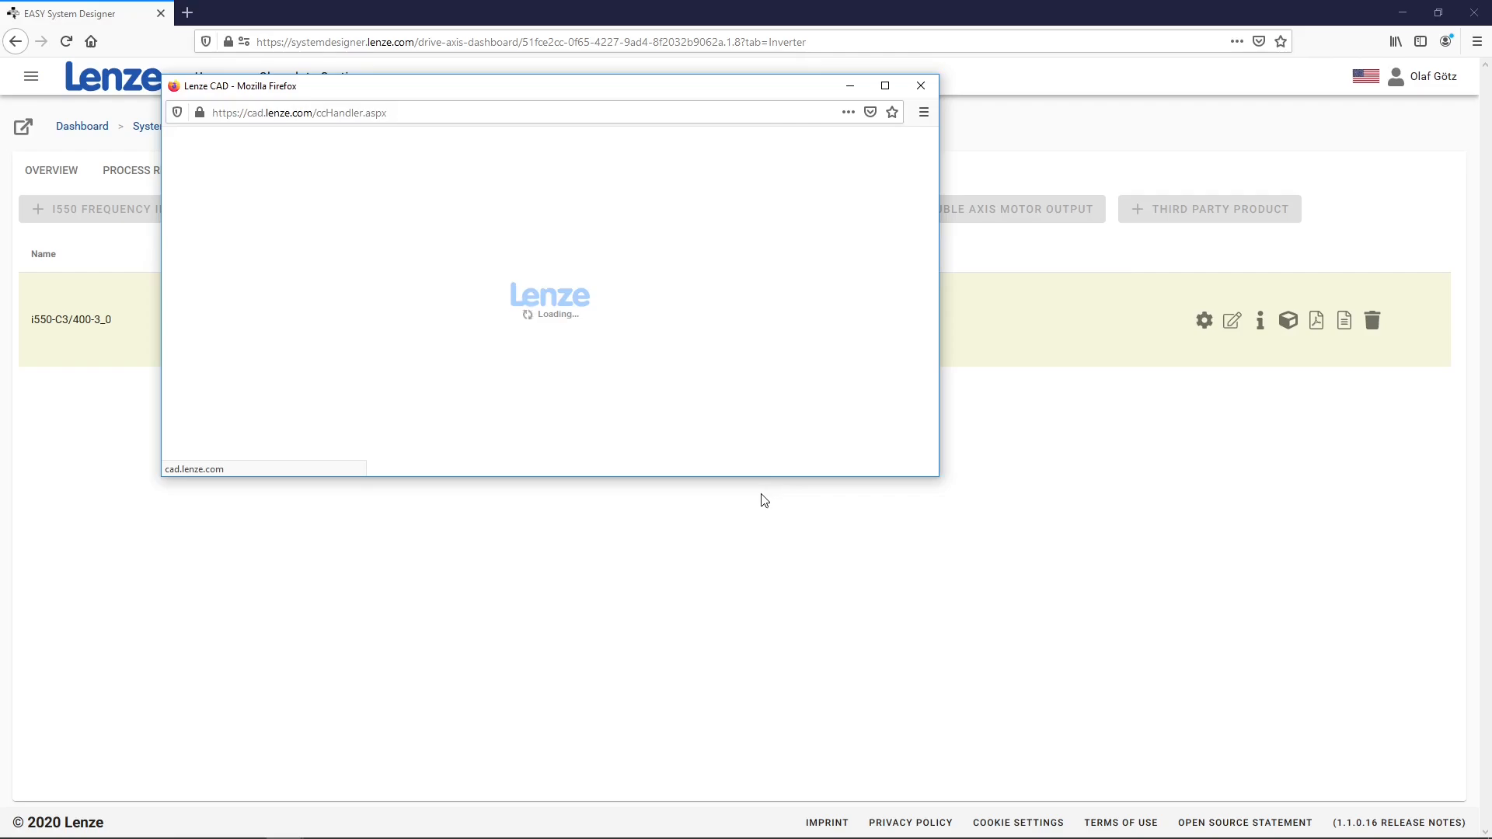
left_click_drag(484, 311, 449, 348)
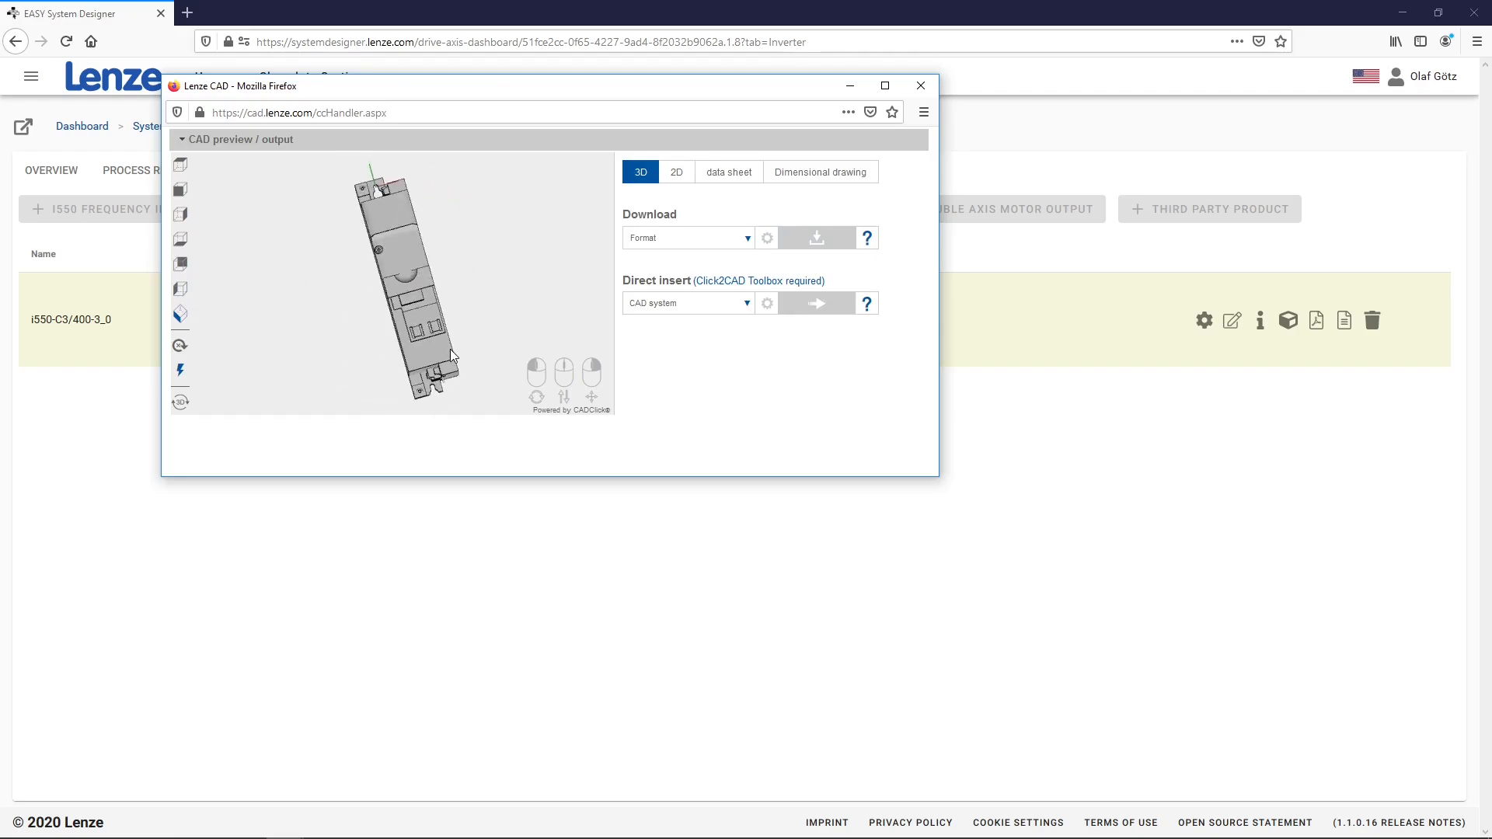
left_click(920, 87)
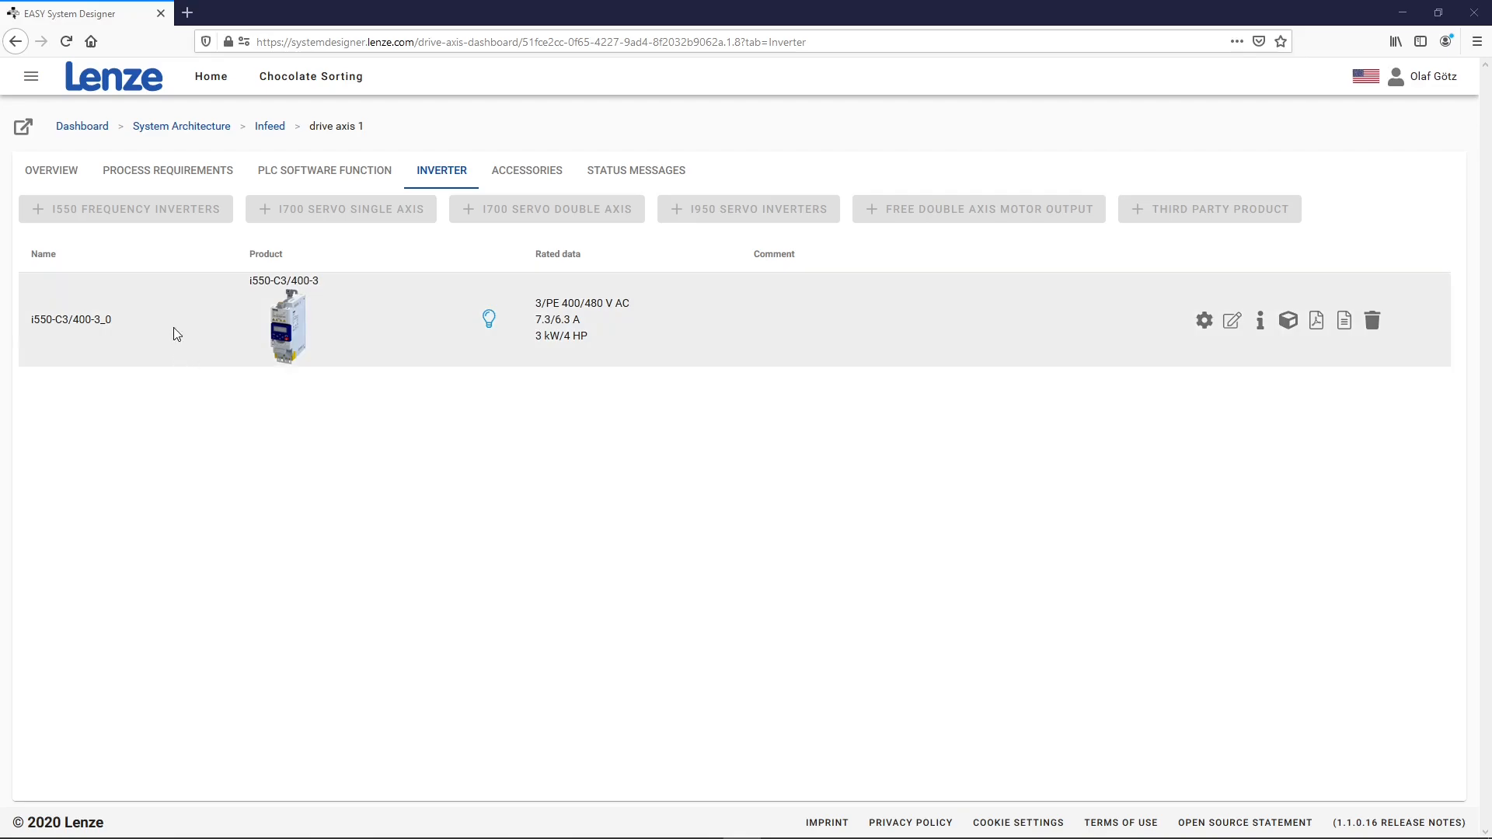
Add electromechanic 1 with gearbox to drive axis 1 and start selecting its geared motor
left_click(70, 170)
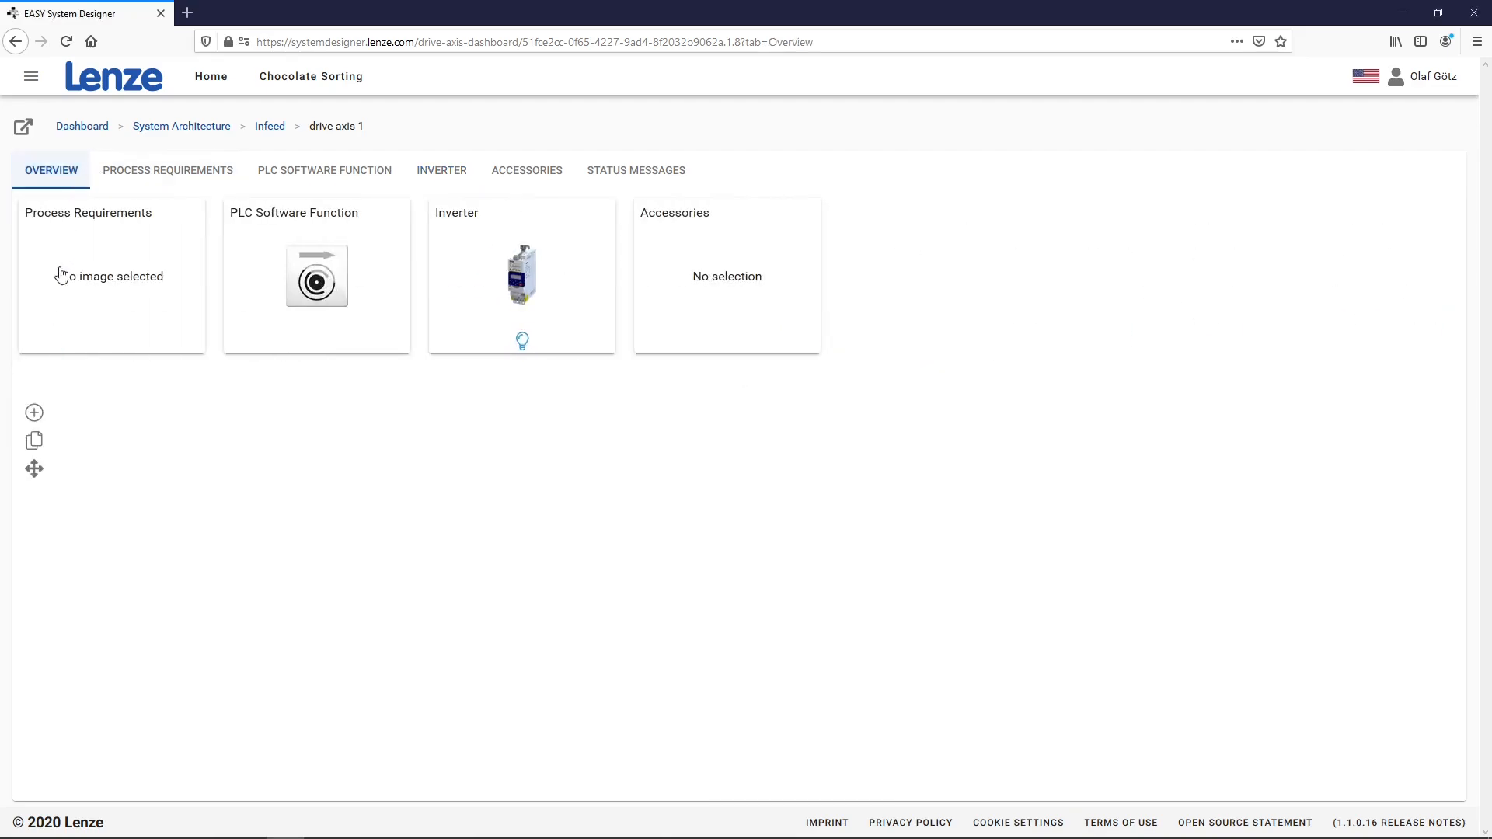
left_click(35, 413)
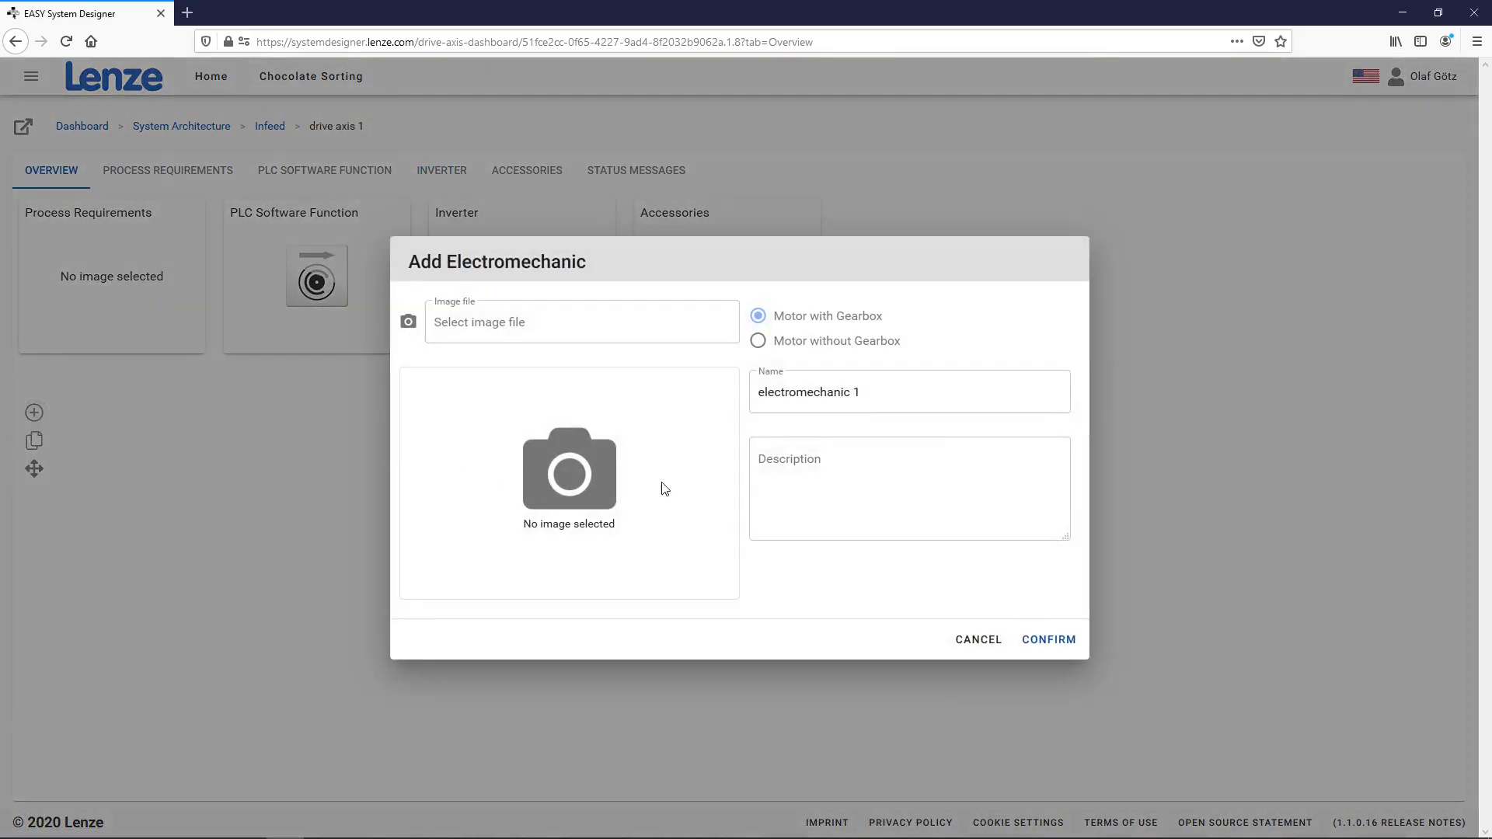
left_click(1057, 645)
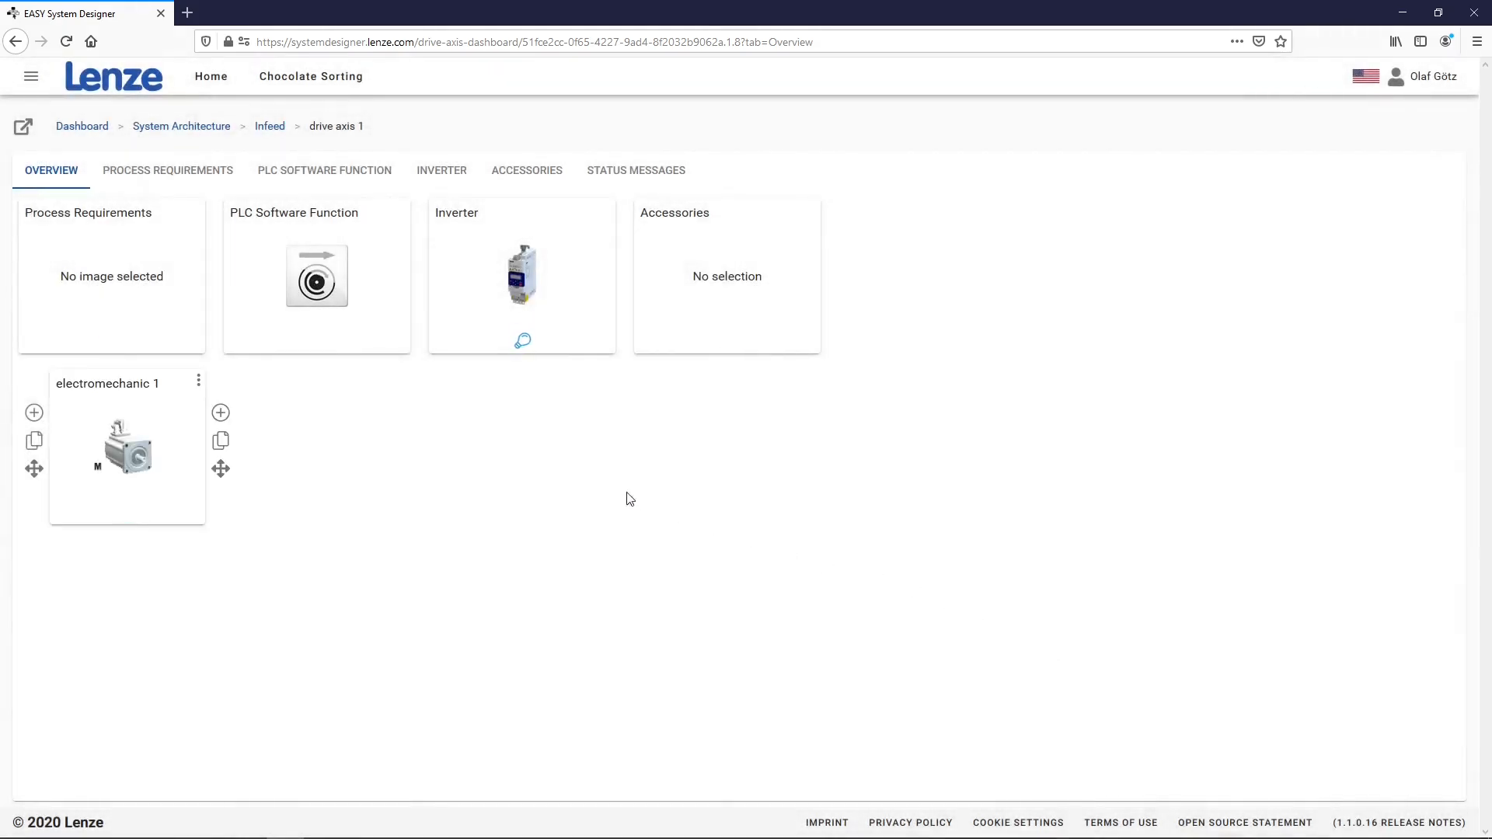
left_click(143, 444)
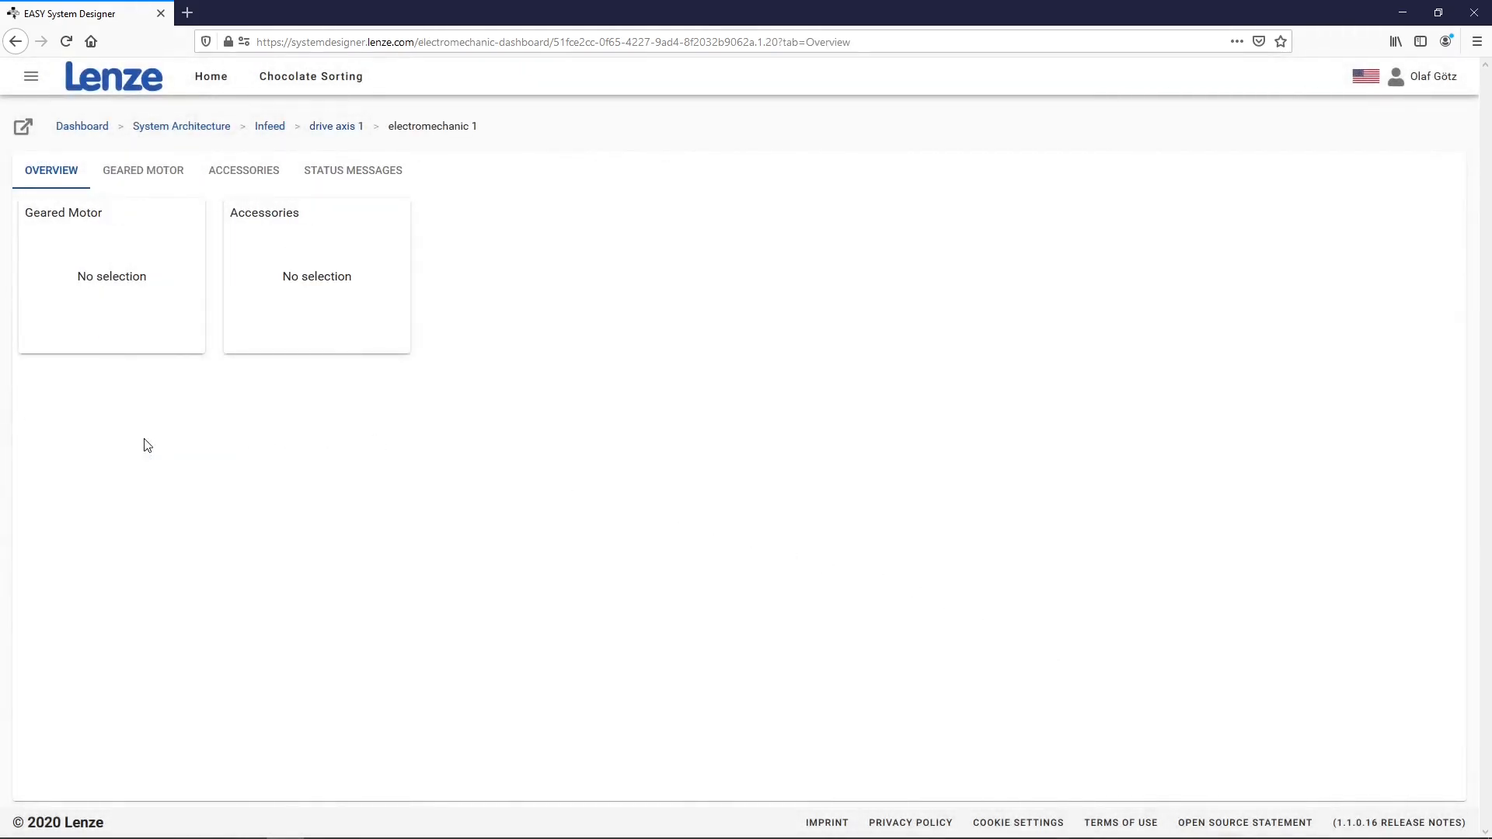
left_click(117, 297)
left_click(96, 212)
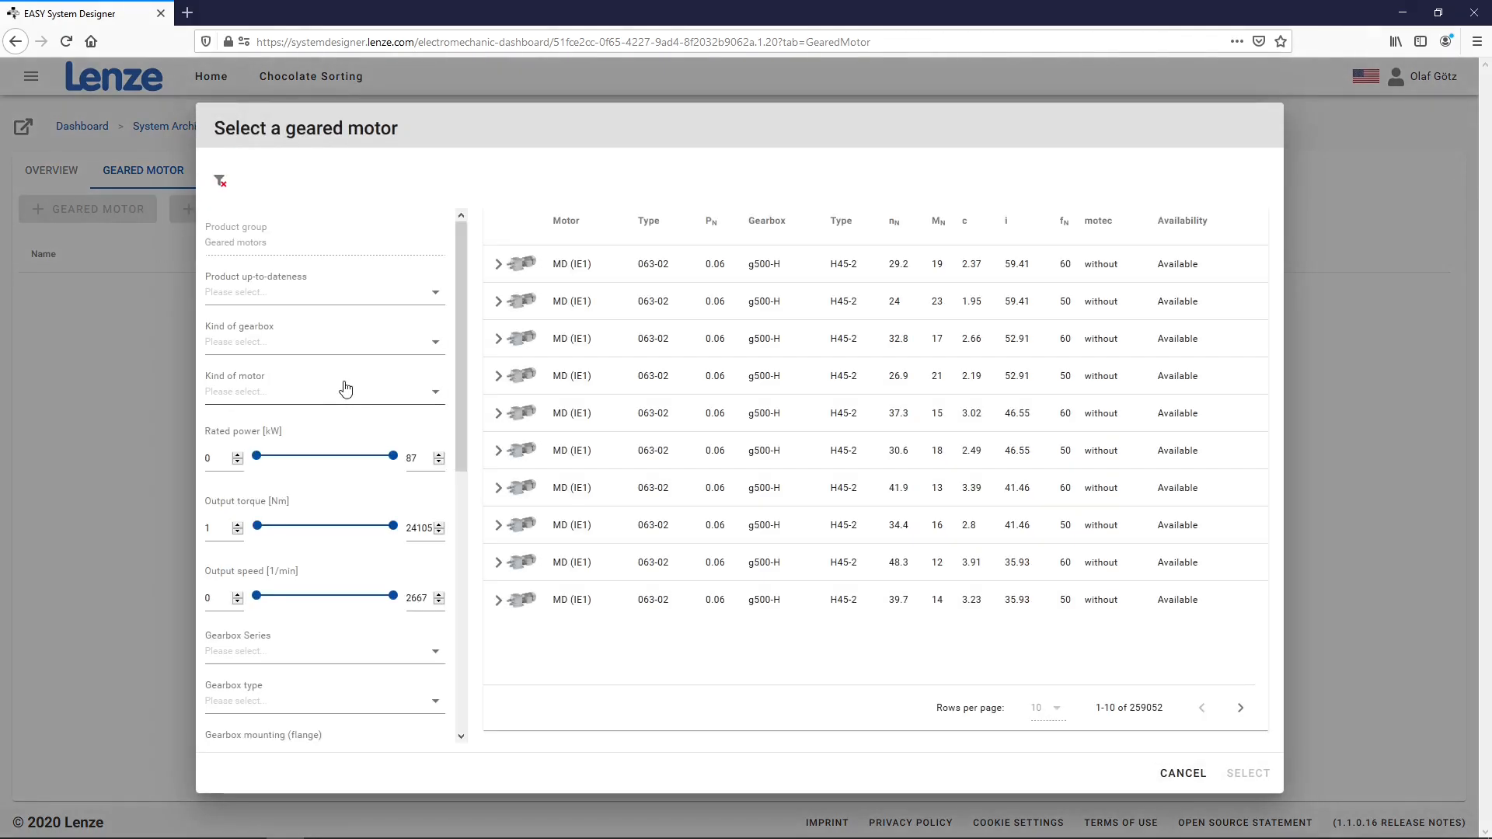
Filter geared motors to 3 kW rated power and 100–105 rpm output speed
double_click(211, 458)
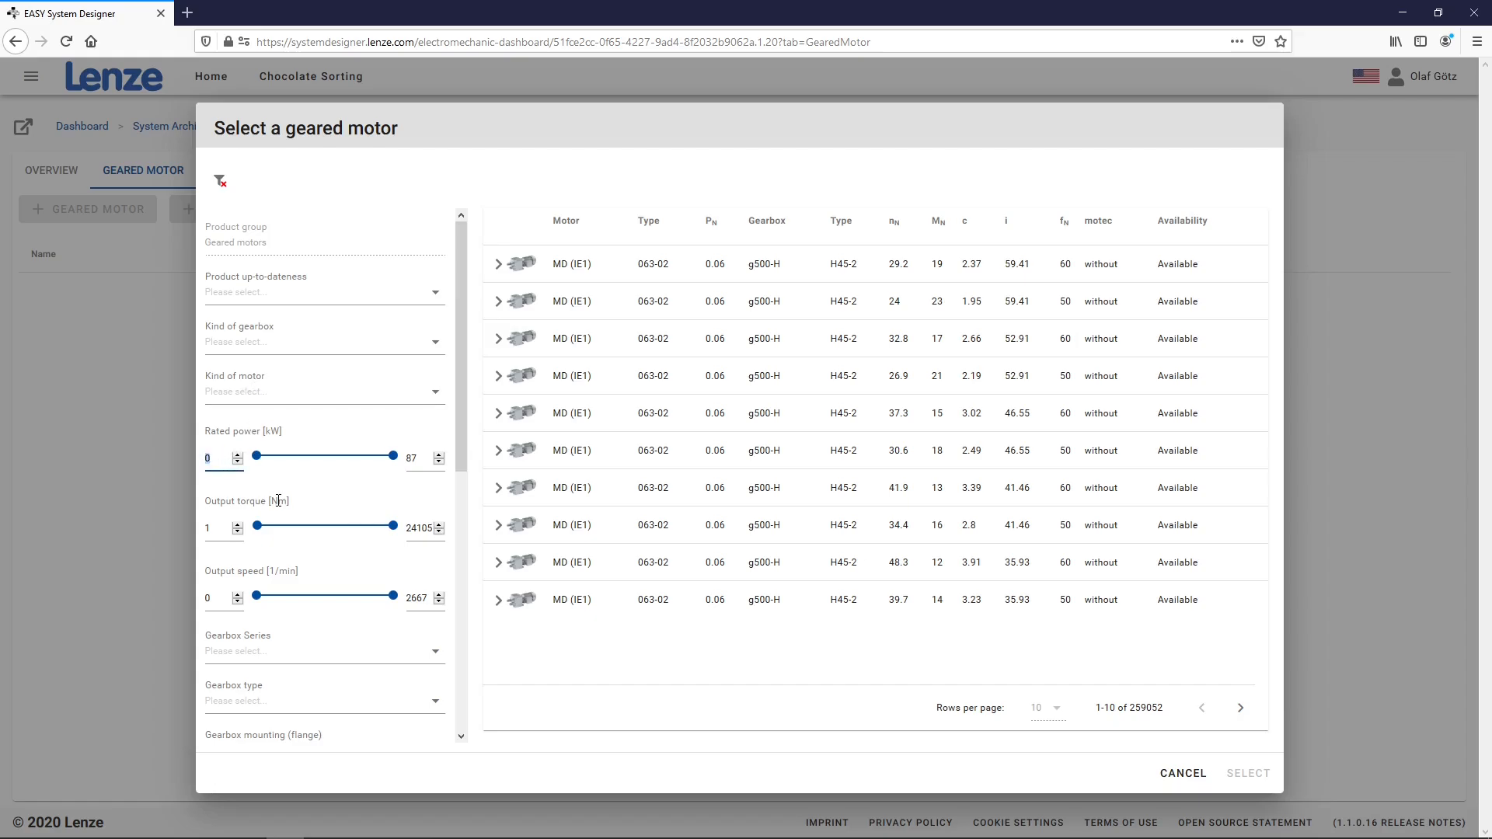
double_click(417, 459)
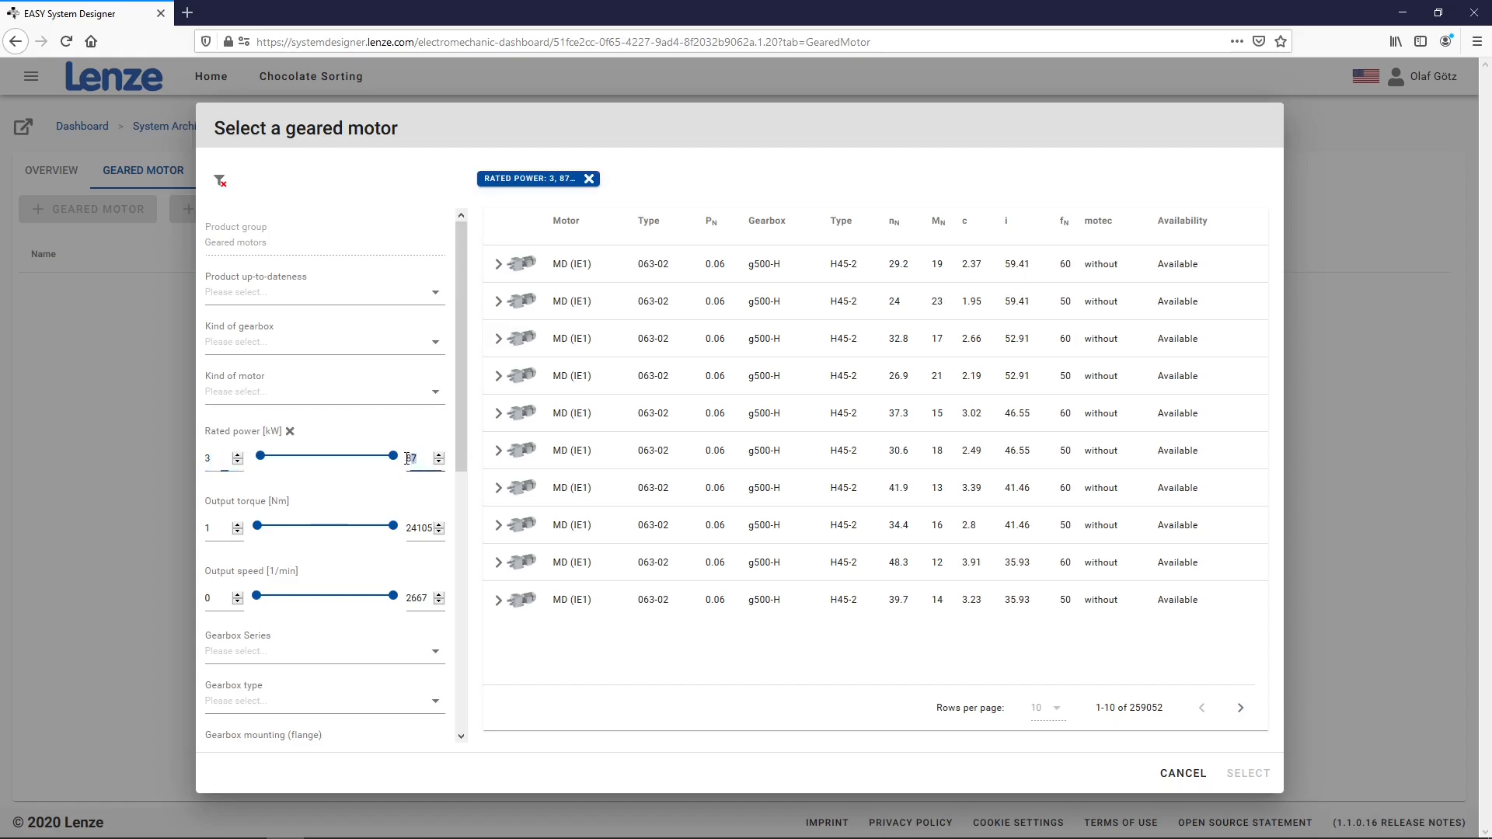
type("3")
double_click(222, 604)
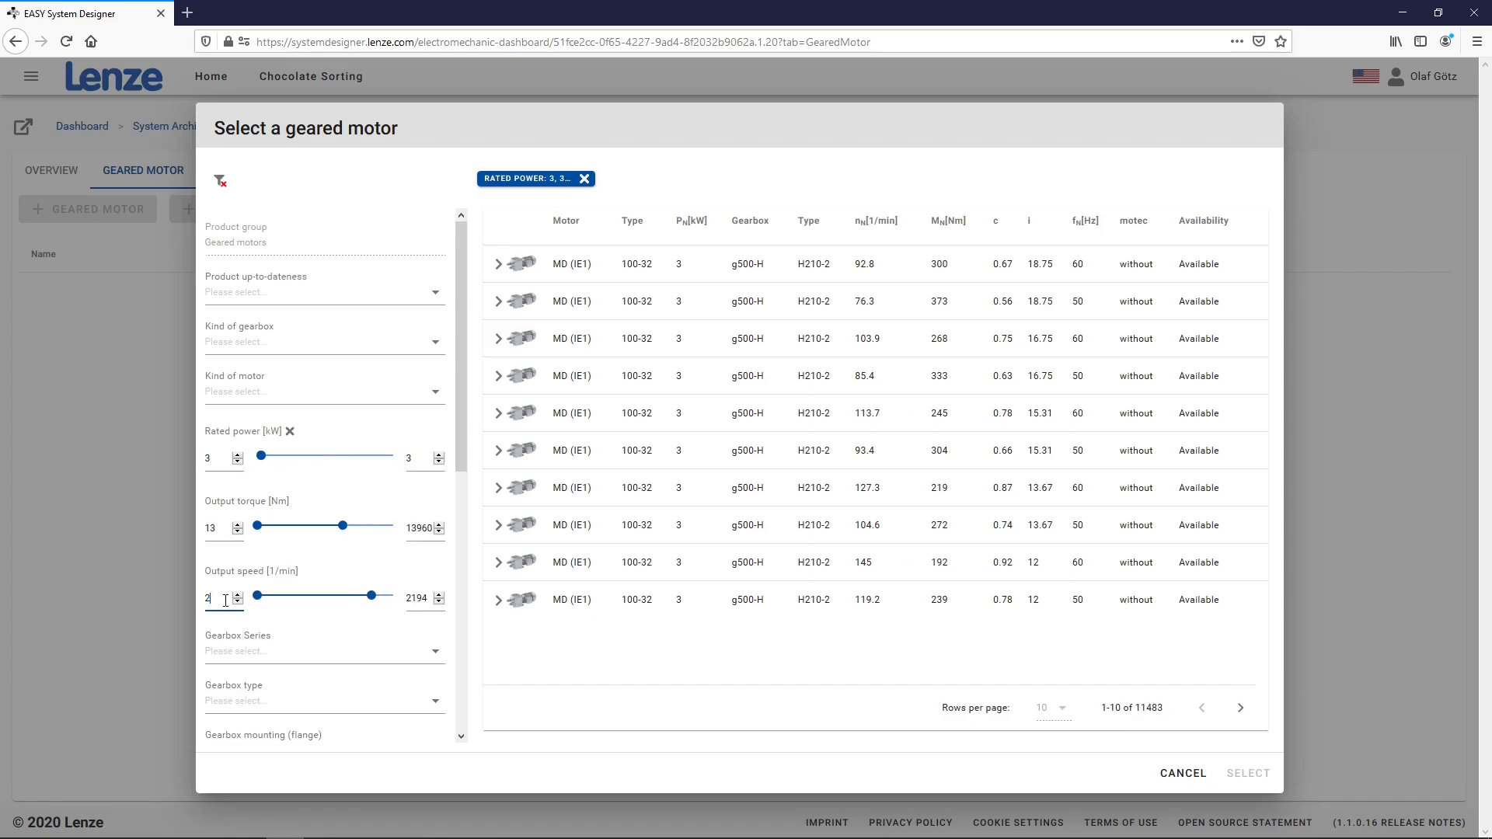
type("100")
double_click(422, 603)
type("1")
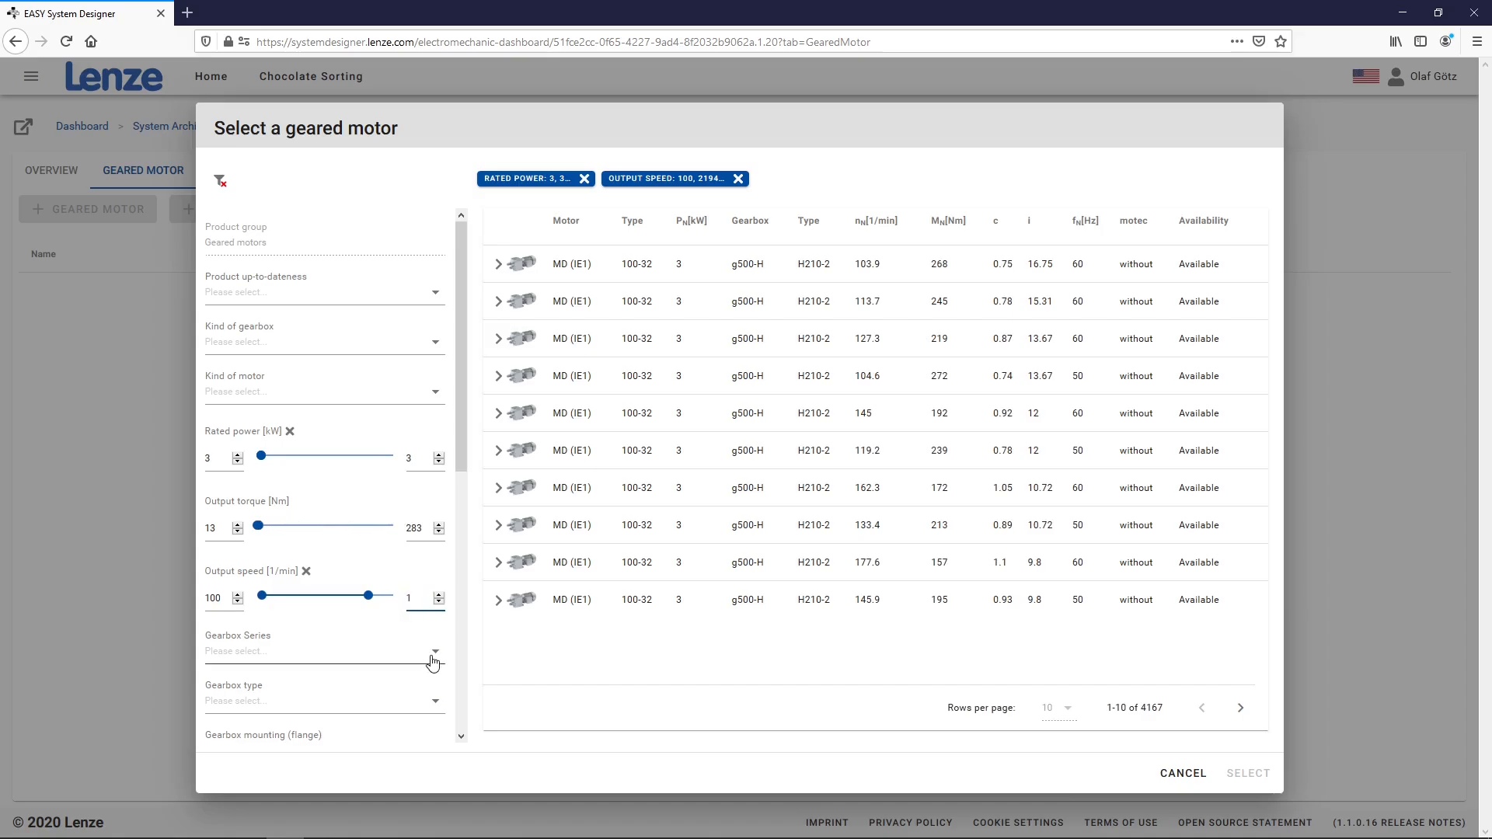
left_click(550, 676)
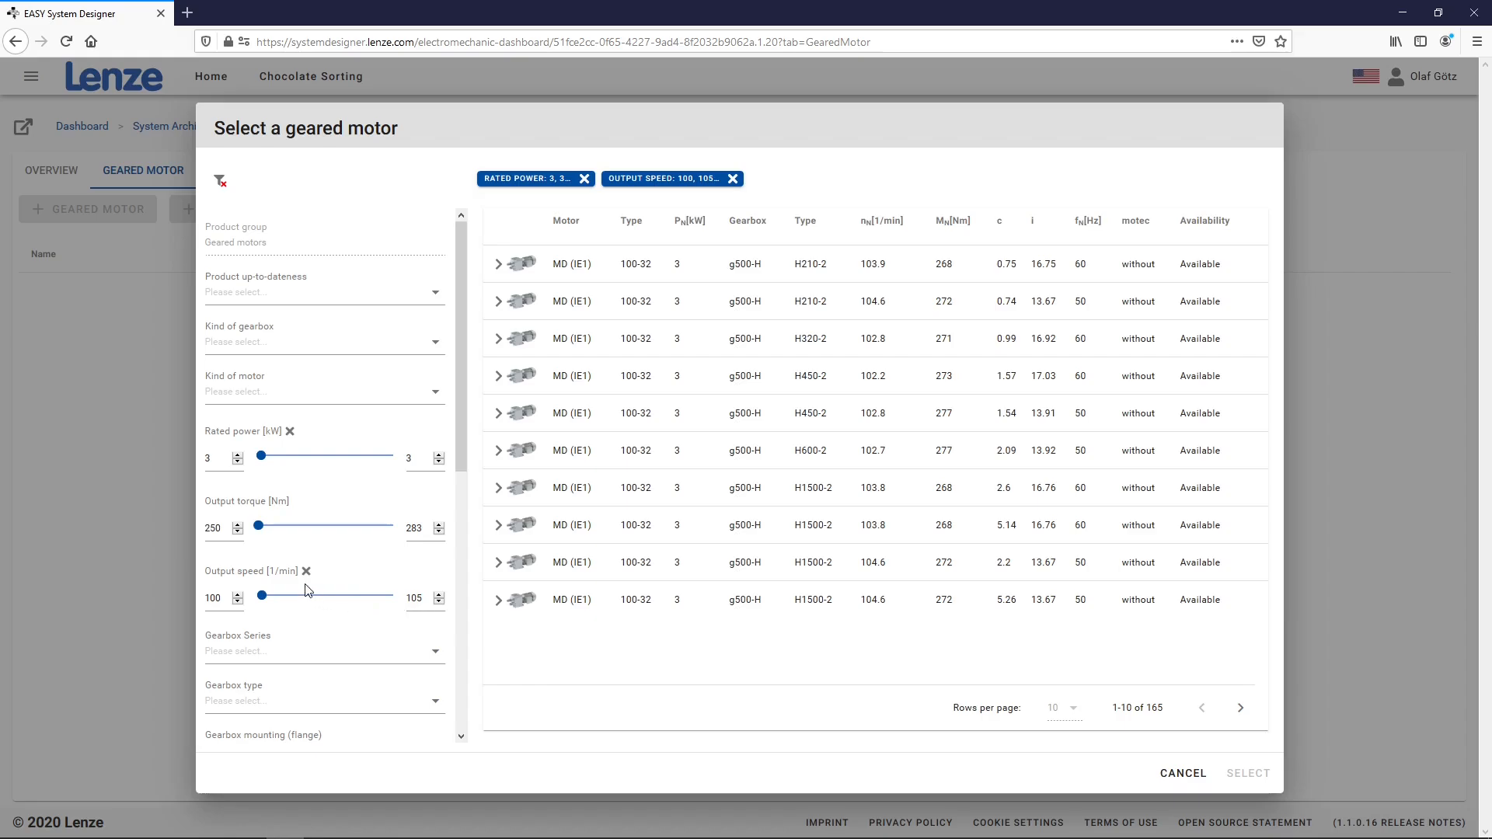
Narrow to g500-B gearboxes with m550-P (IE3) motors and select the B450-3 geared motor
scroll(309, 584, "down", 3)
left_click(295, 499)
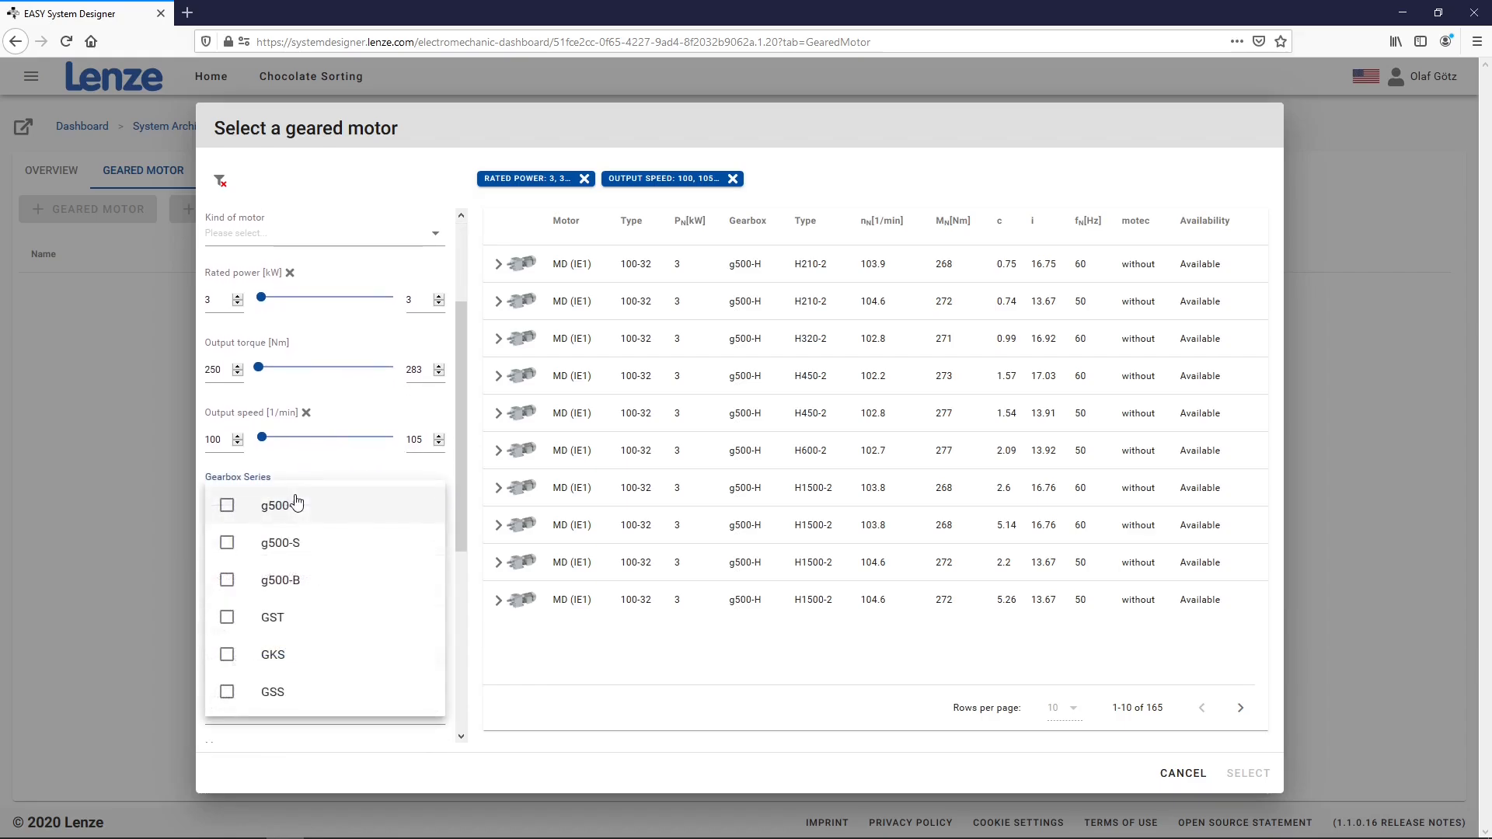
left_click(228, 581)
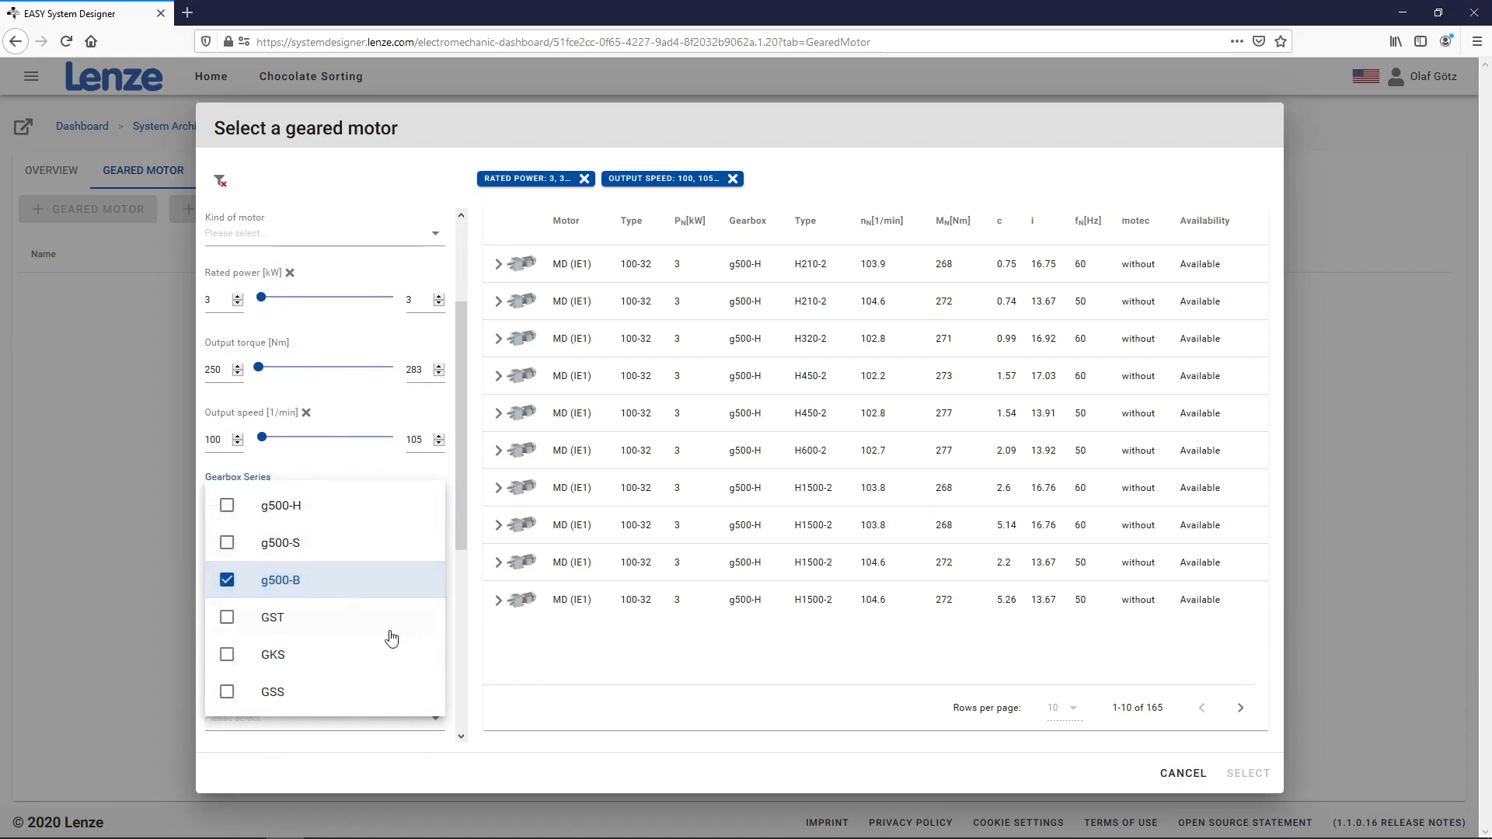
left_click(522, 674)
scroll(322, 600, "down", 3)
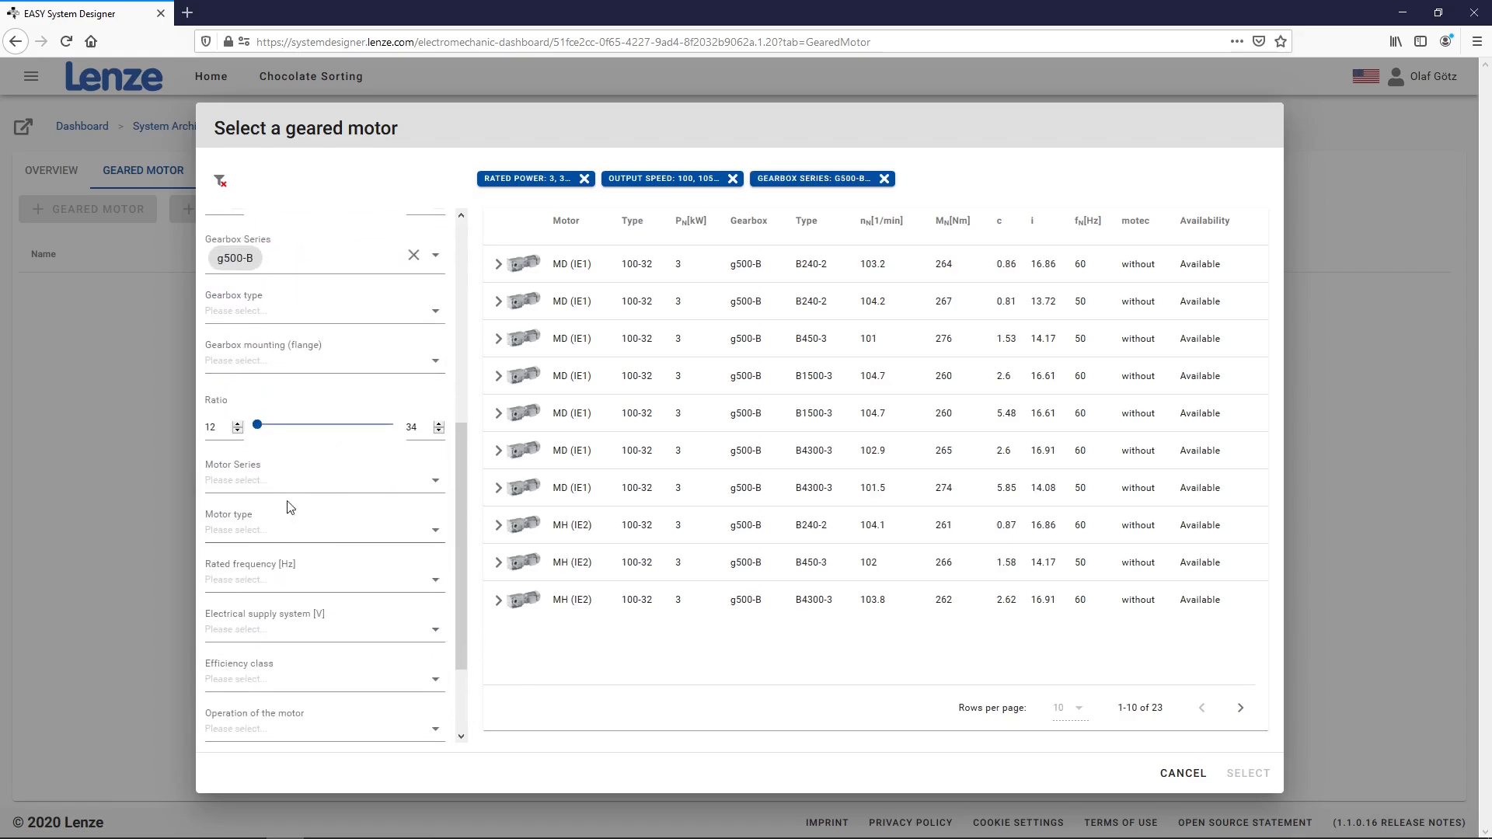
left_click(286, 485)
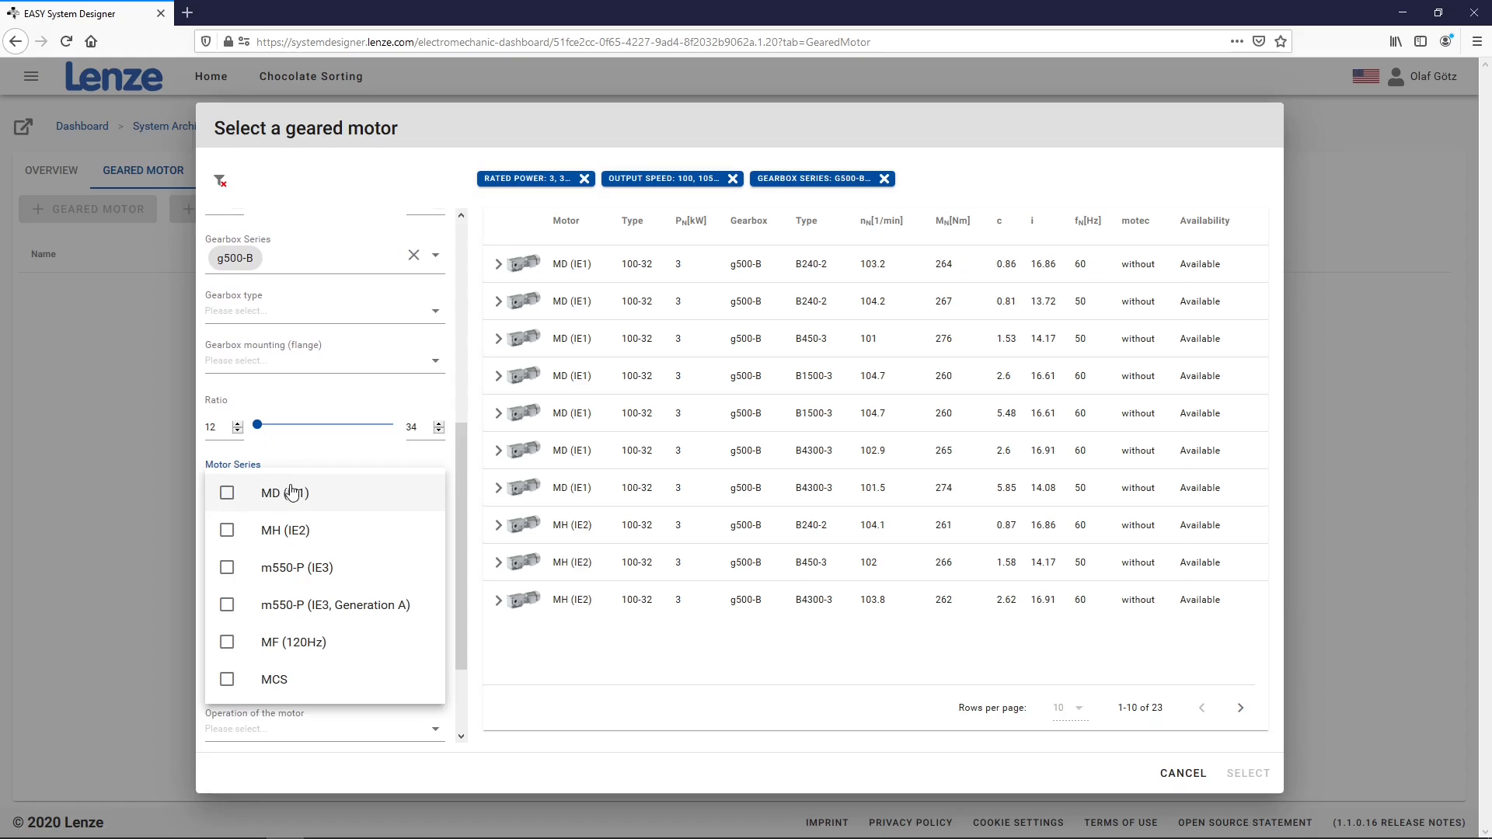
left_click(315, 567)
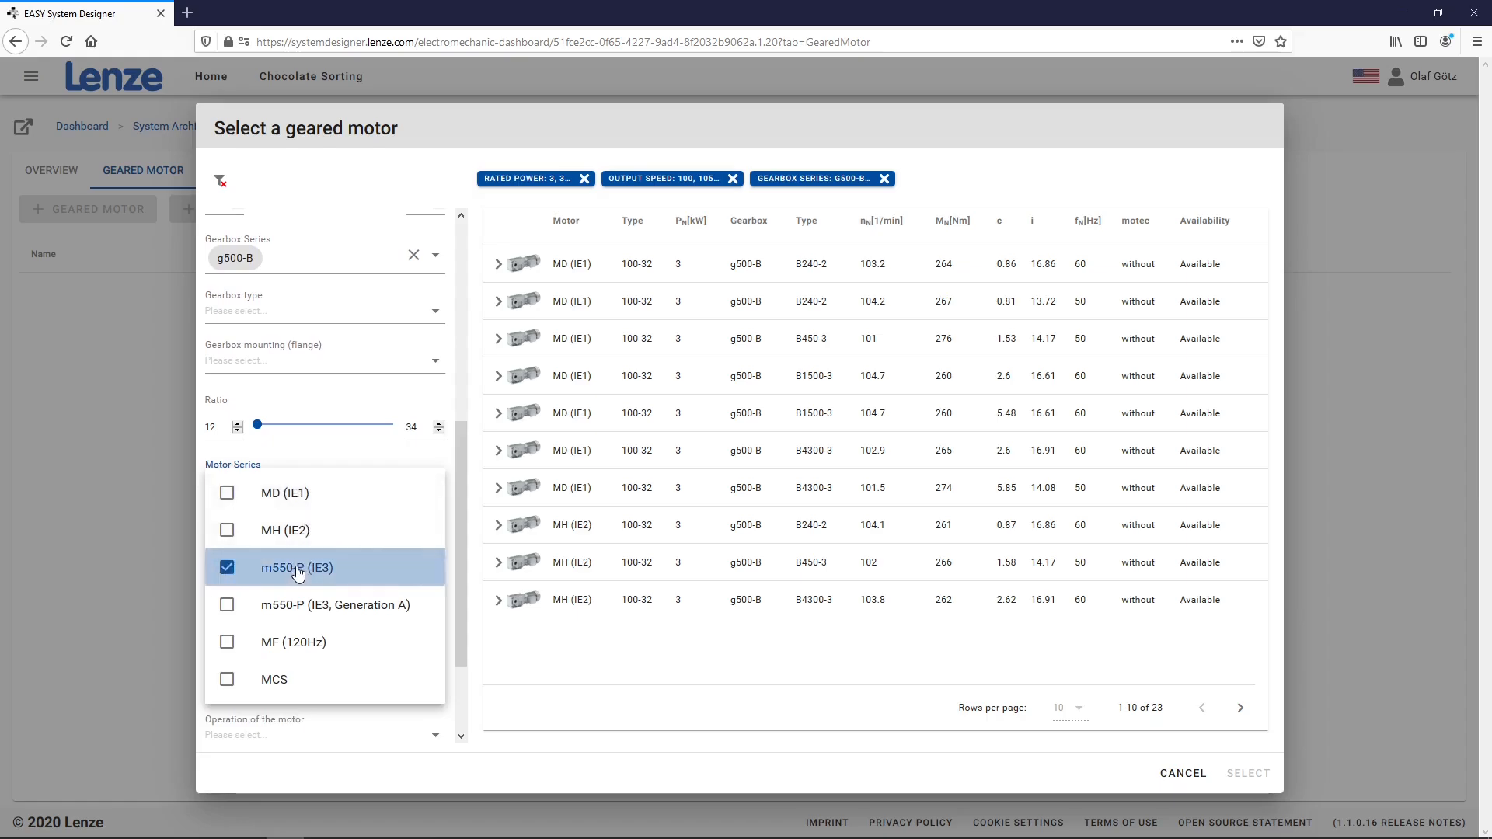
left_click(569, 669)
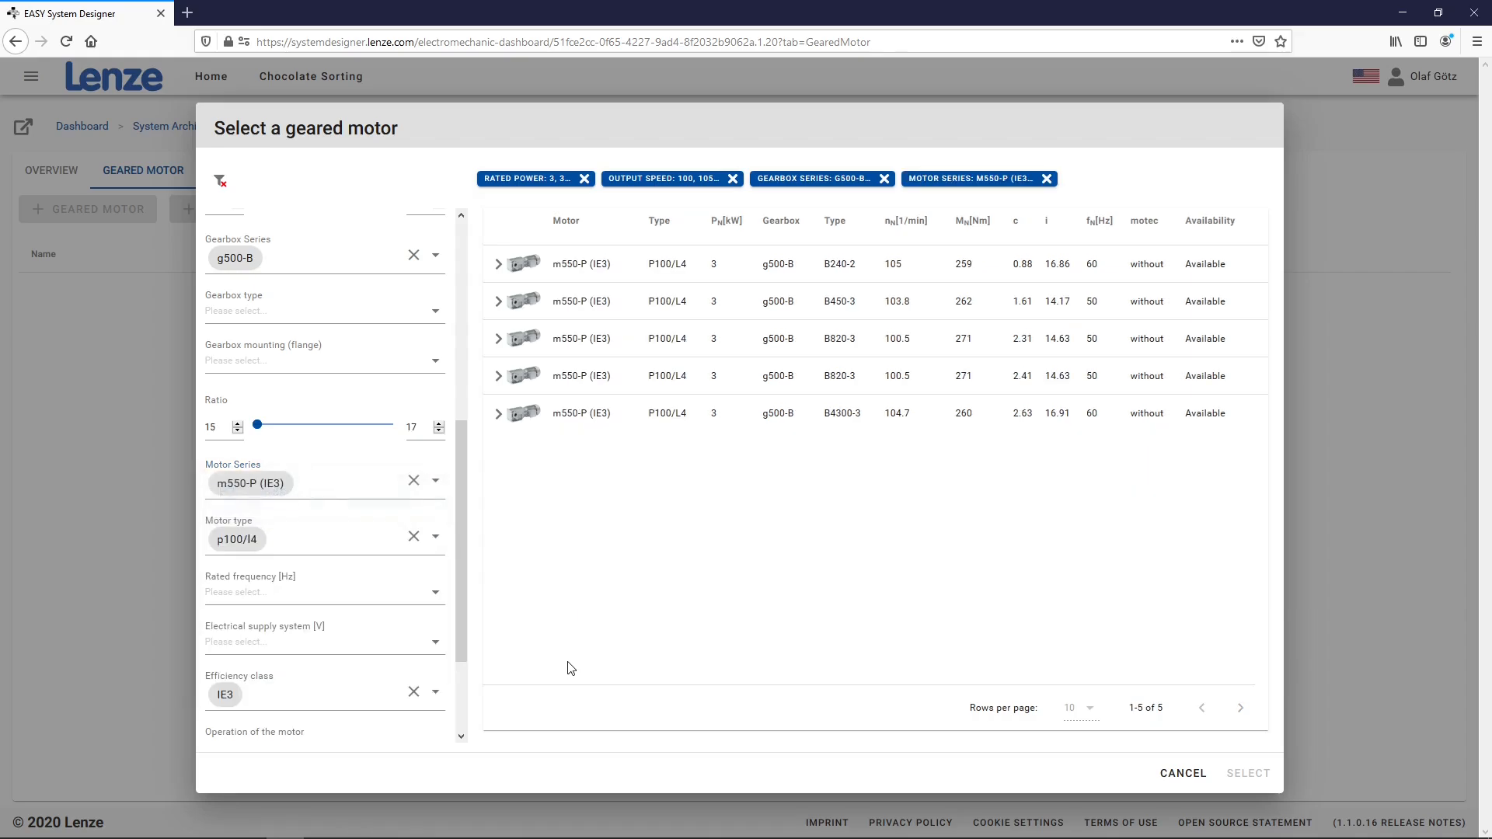
left_click(682, 298)
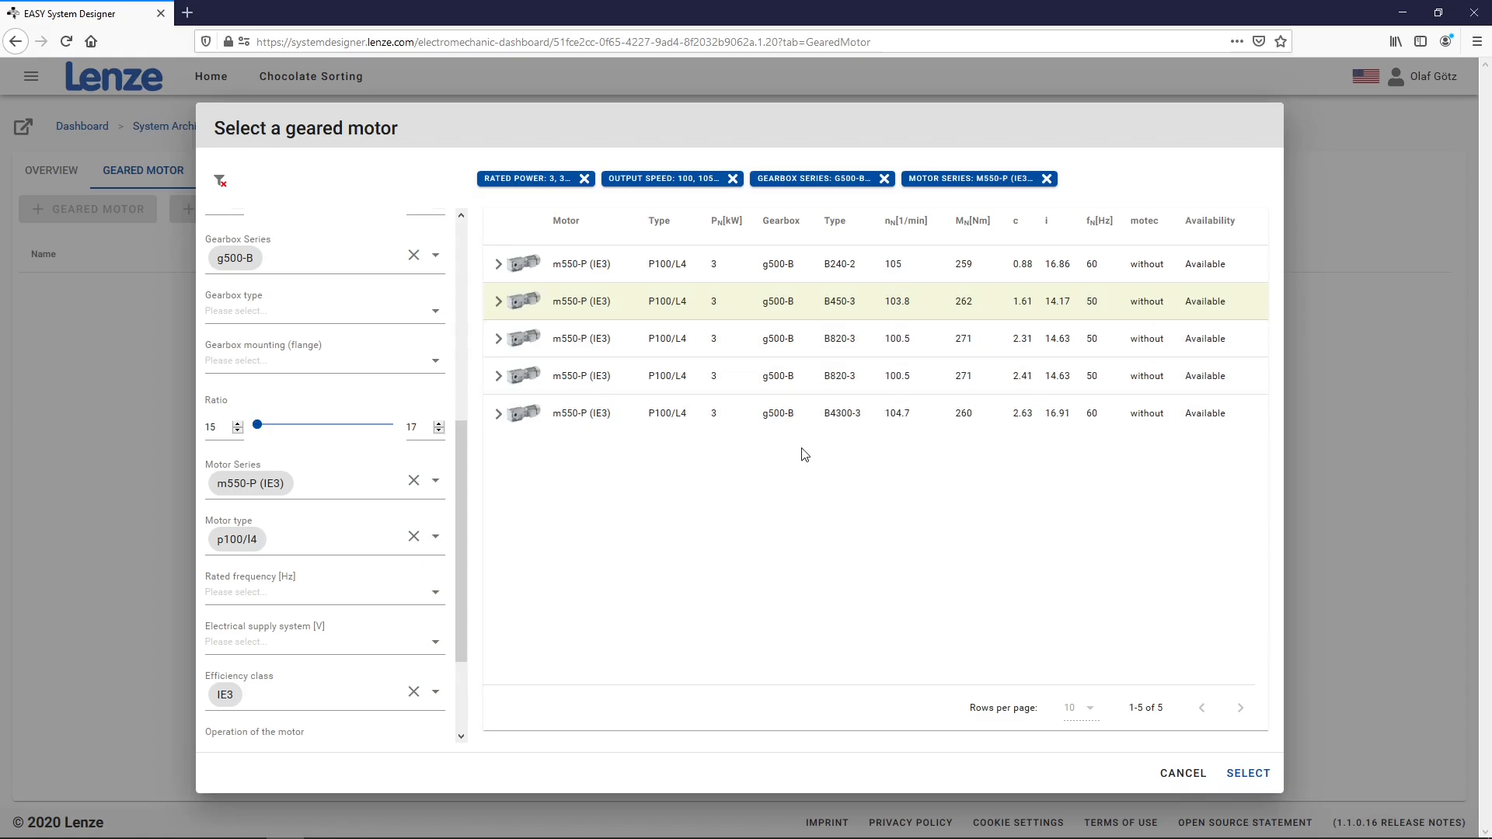
left_click(1243, 773)
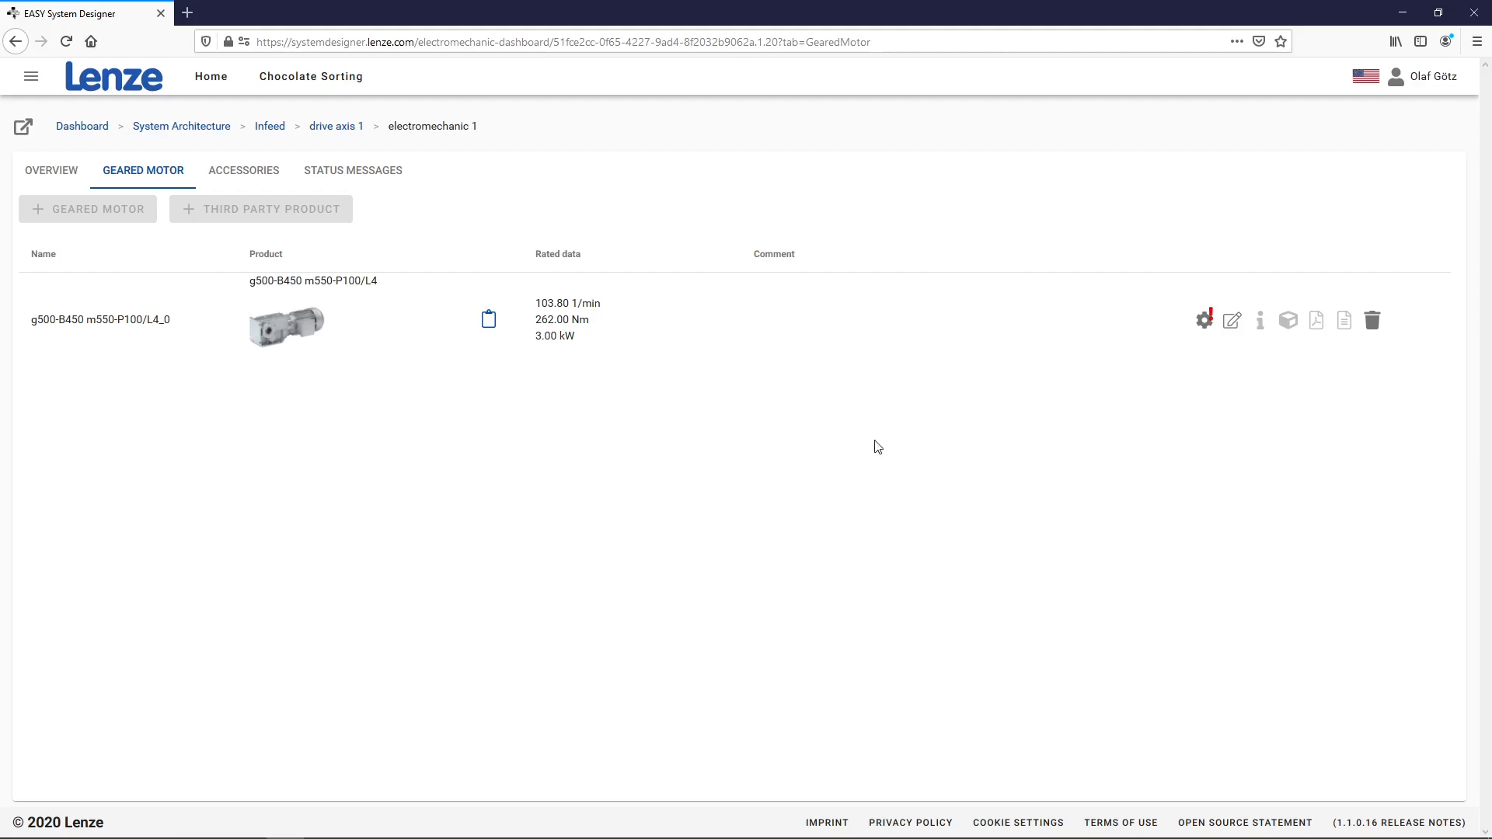
Configure the g500-B450 geared motor with mounting position M1 [A], autocomplete the remaining settings, and apply
left_click(1204, 321)
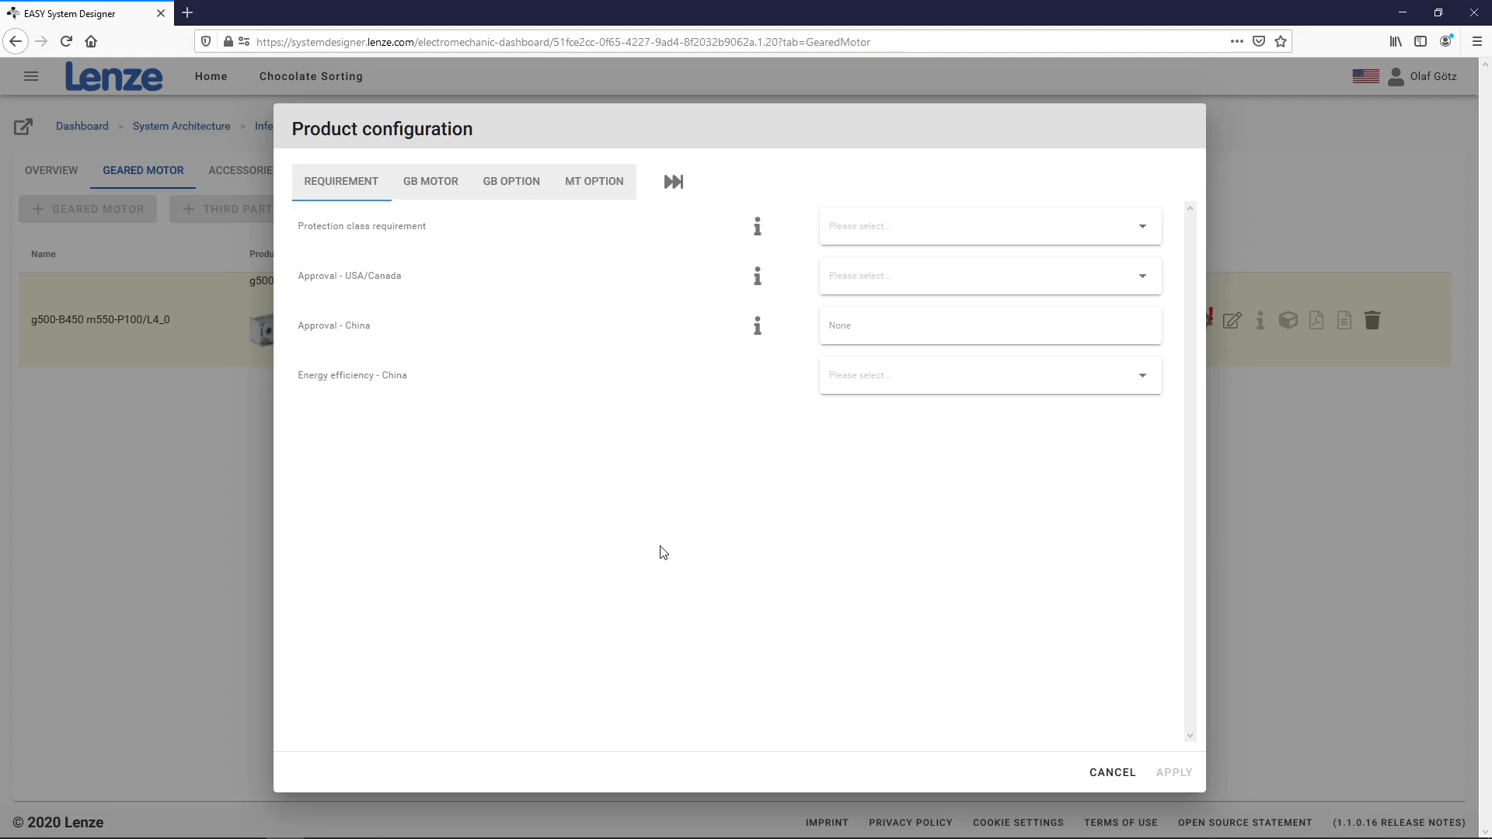
left_click(430, 183)
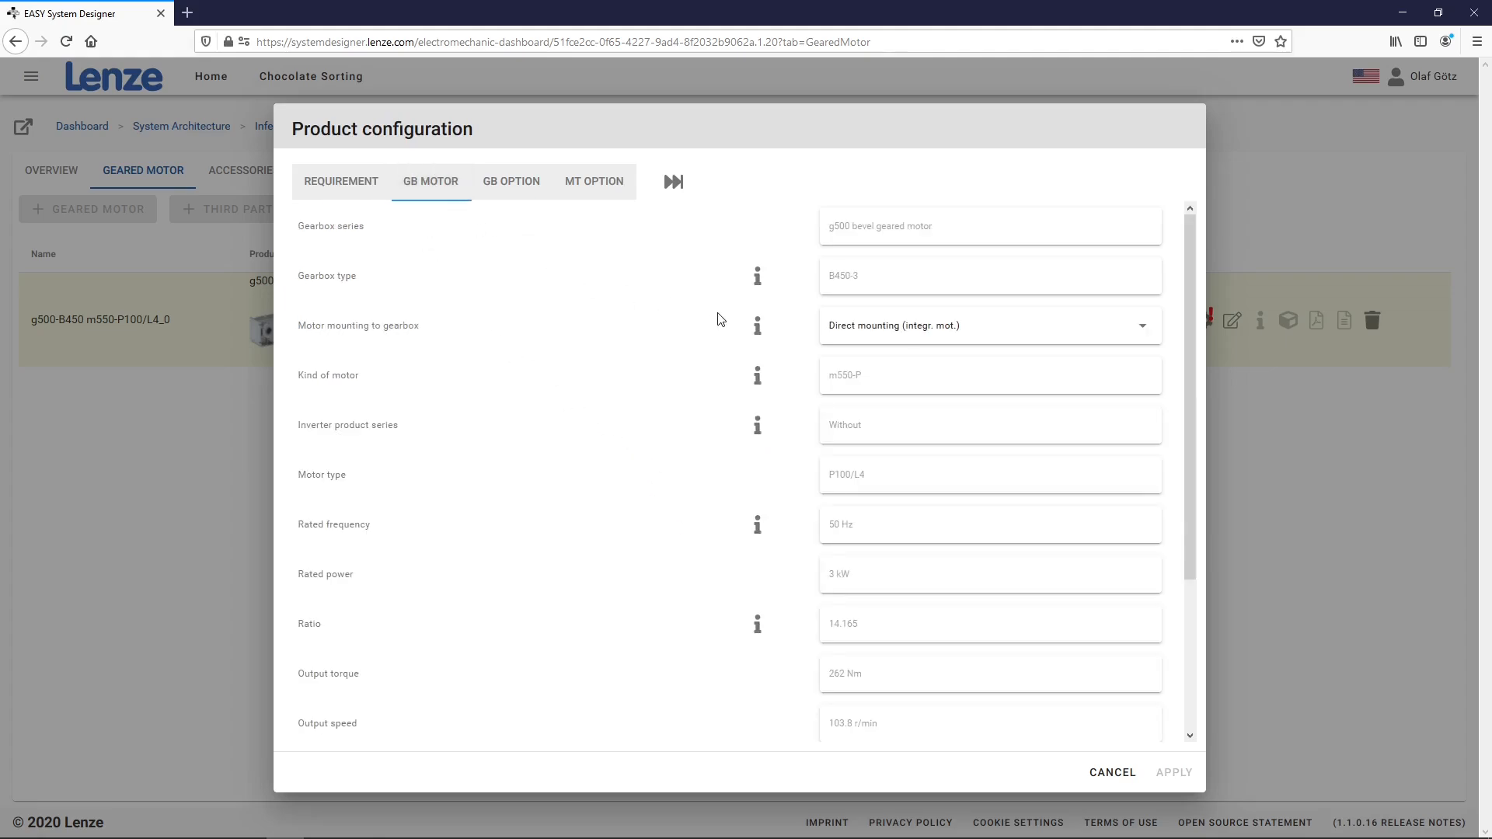
scroll(935, 462, "down", 5)
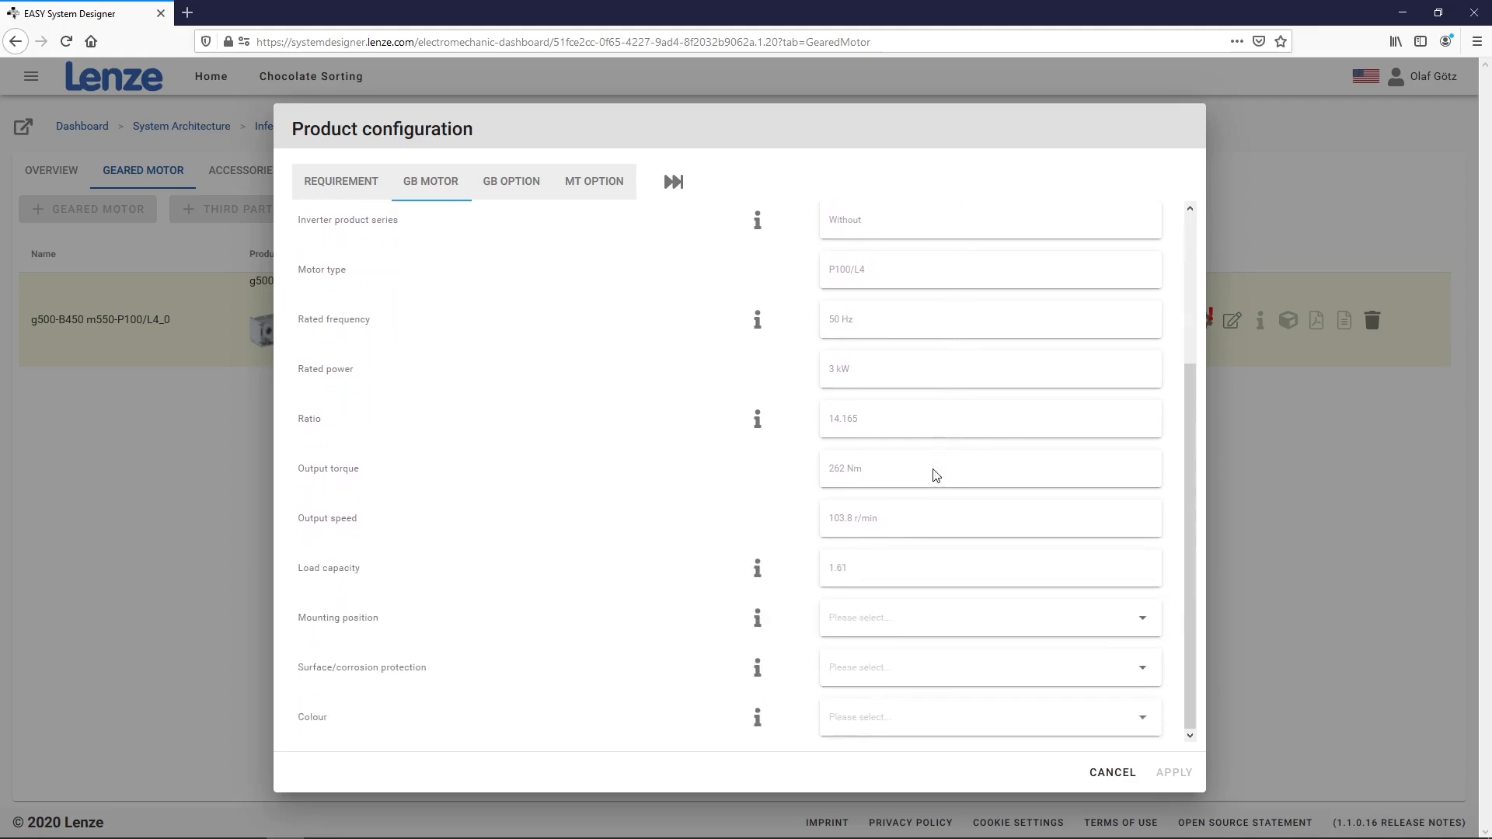
left_click(901, 618)
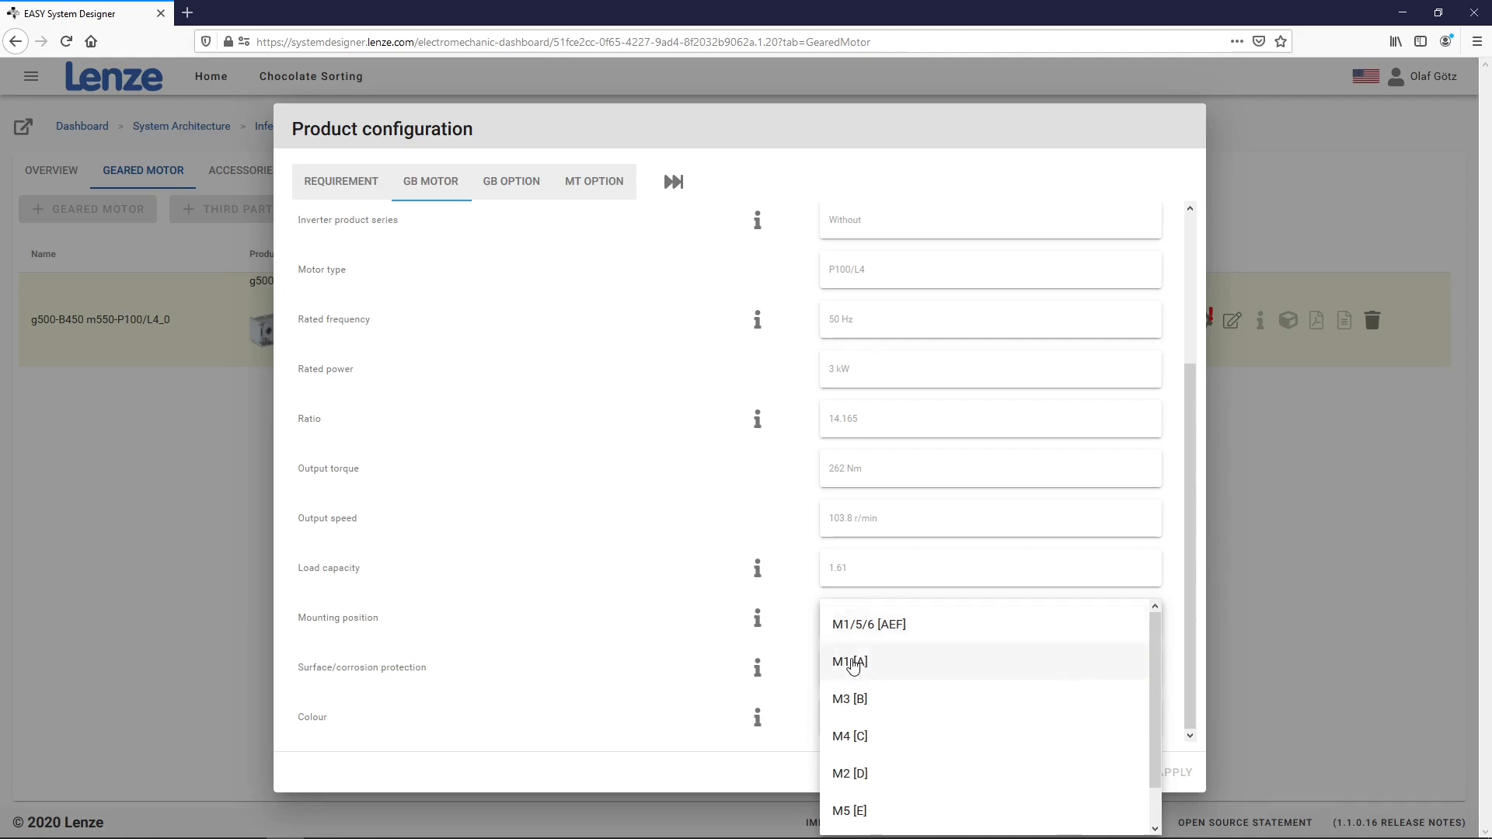
left_click(851, 662)
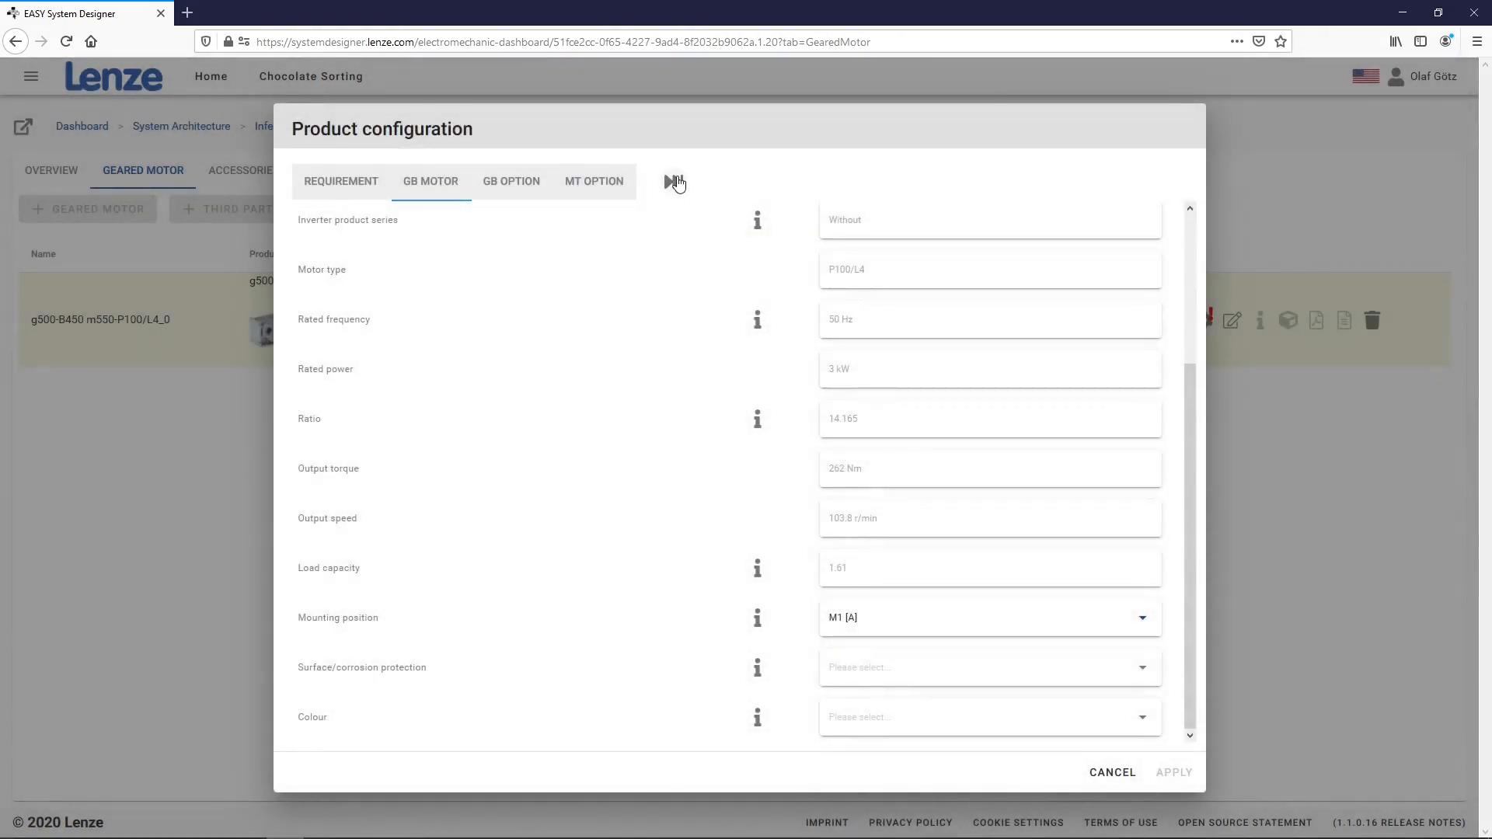
left_click(673, 183)
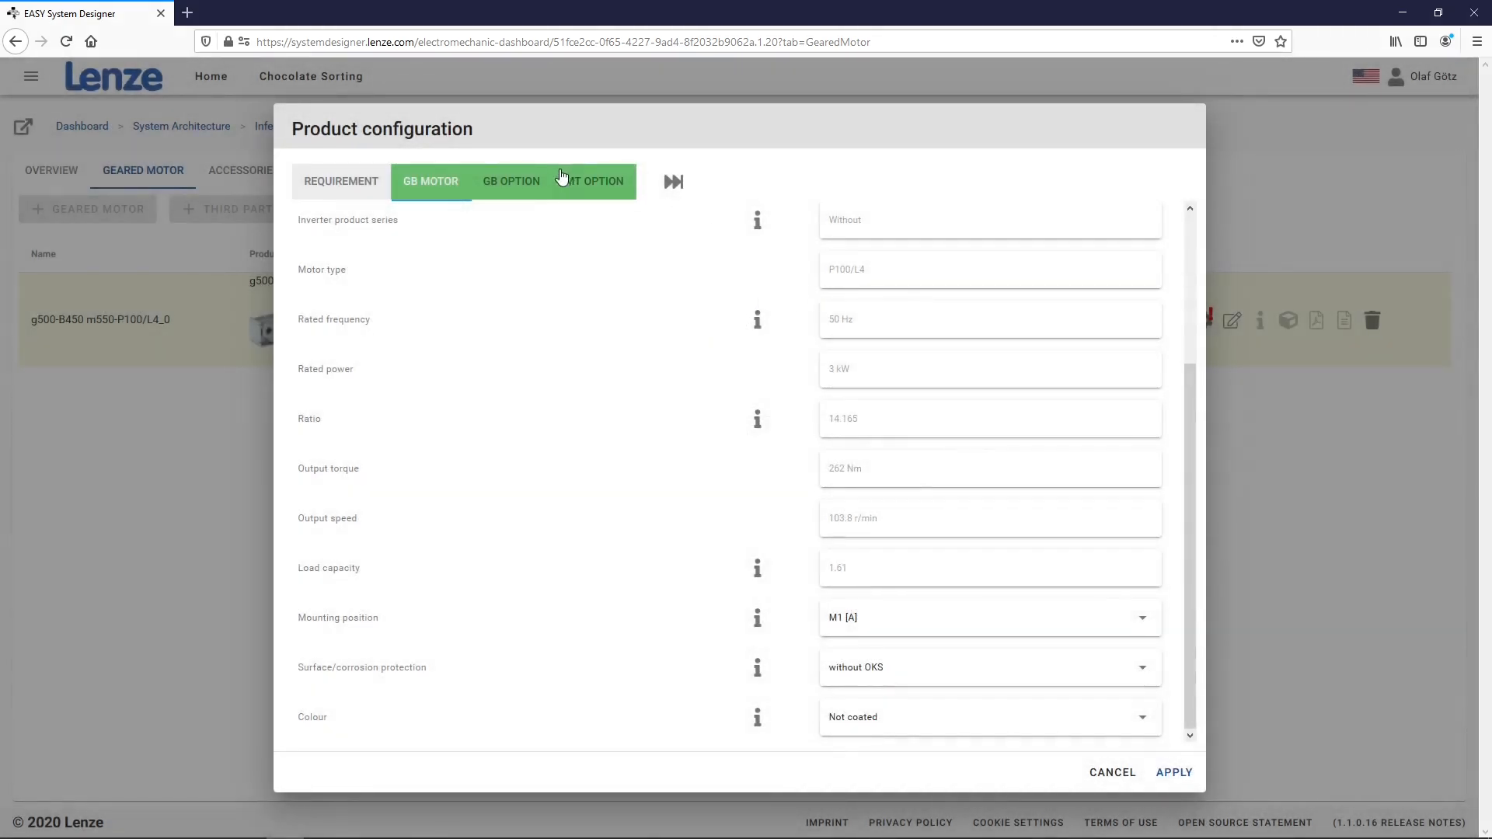
left_click(588, 185)
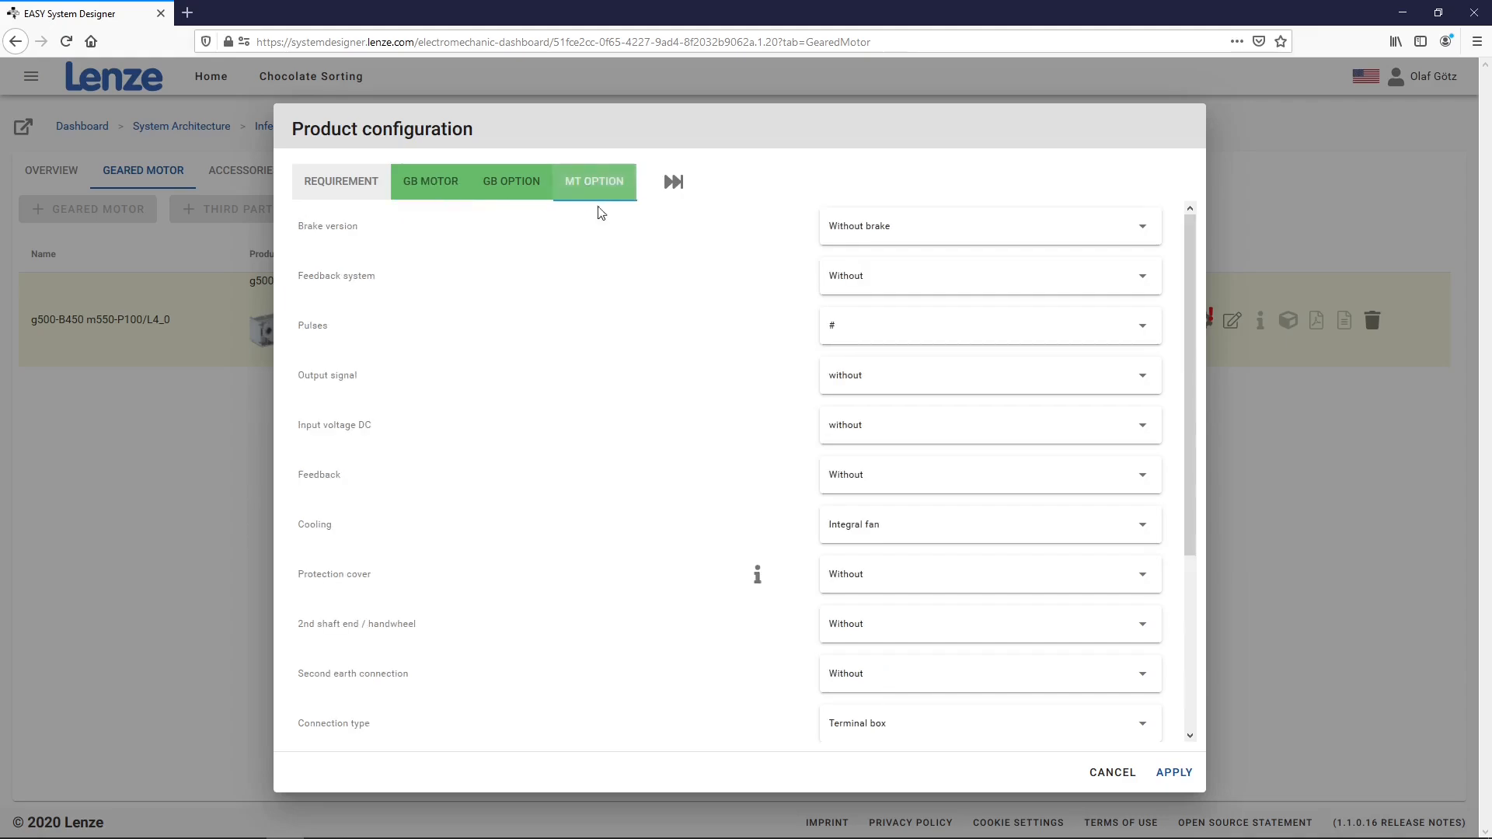
left_click(1173, 771)
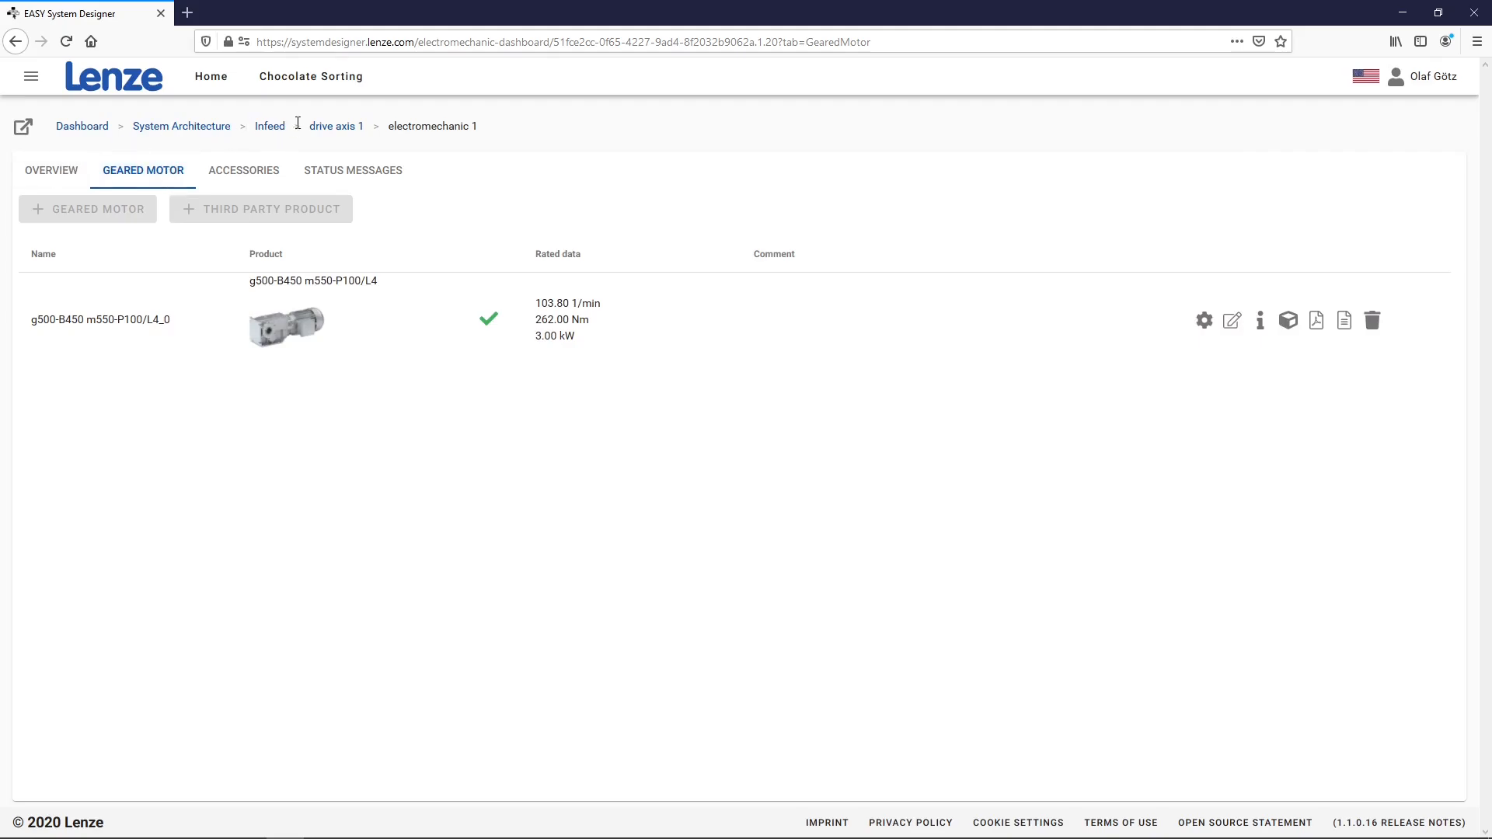
Check the drive axis 1 overview and machine topology, then return to System Architecture
left_click(318, 126)
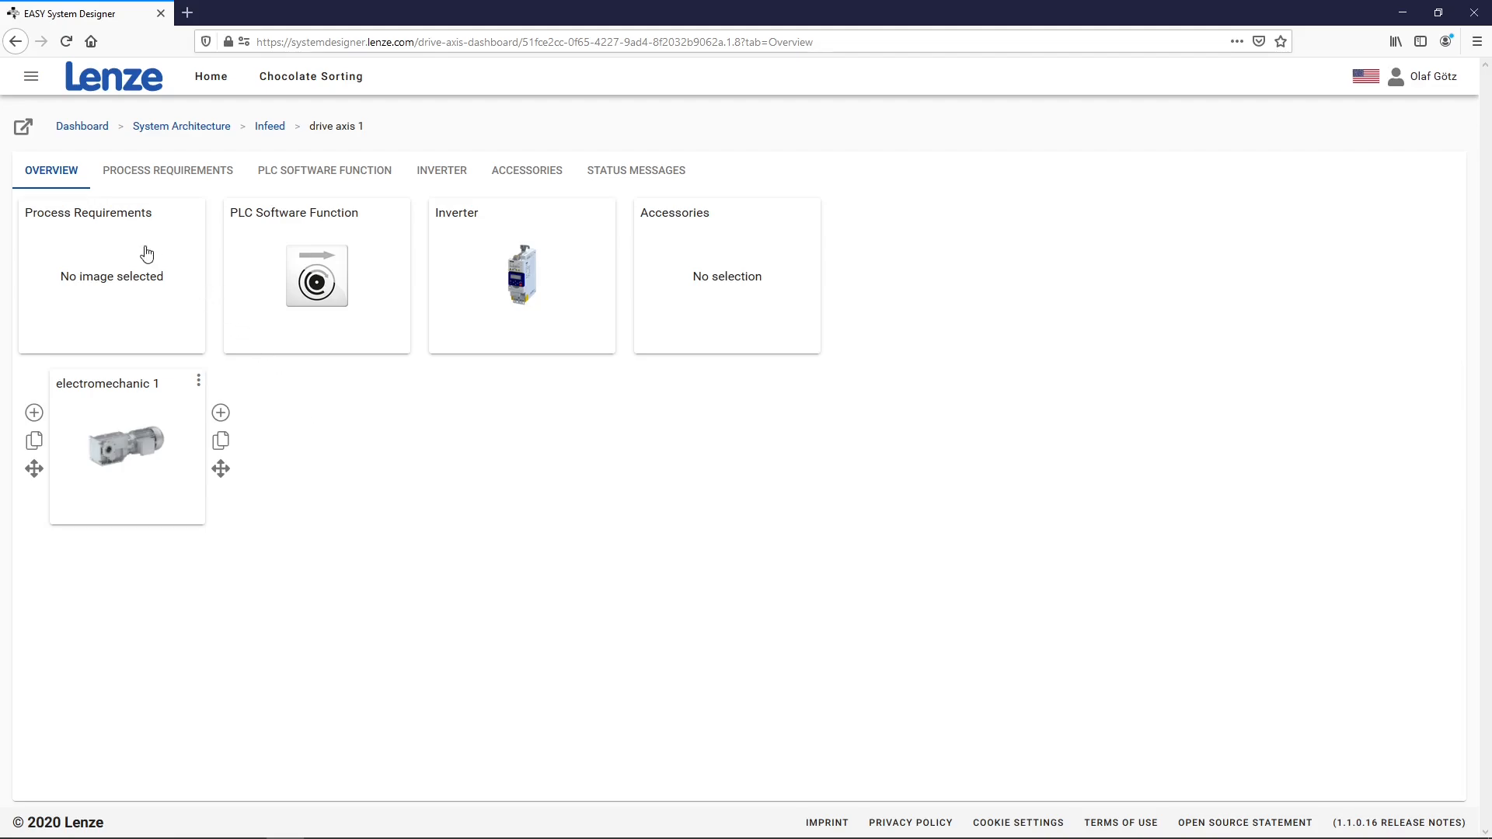
left_click(25, 128)
left_click(163, 129)
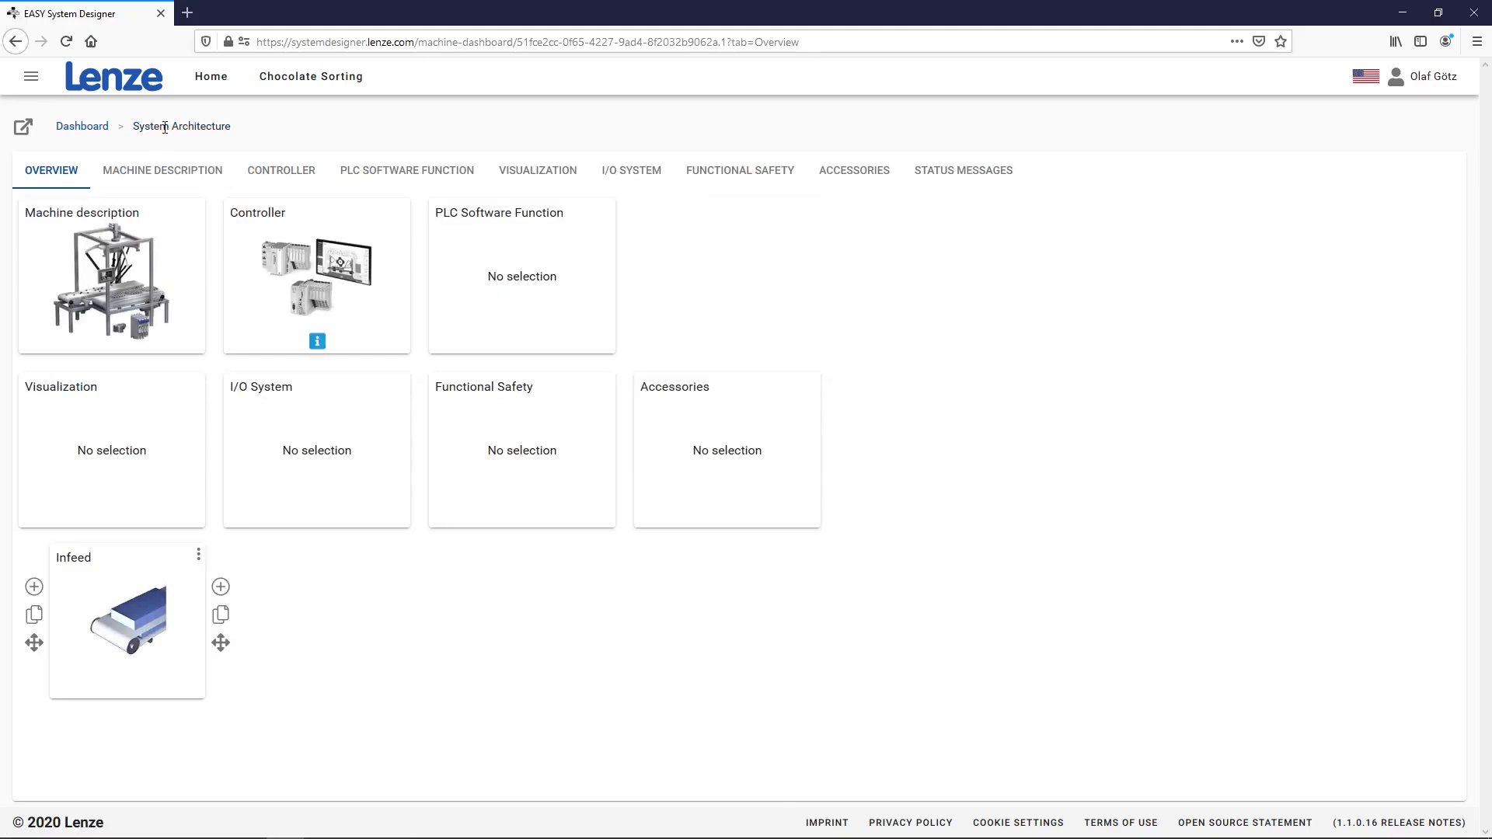
Create a module named 'Sorter' with the Picker.jpg image after Infeed, then open its card
left_click(221, 587)
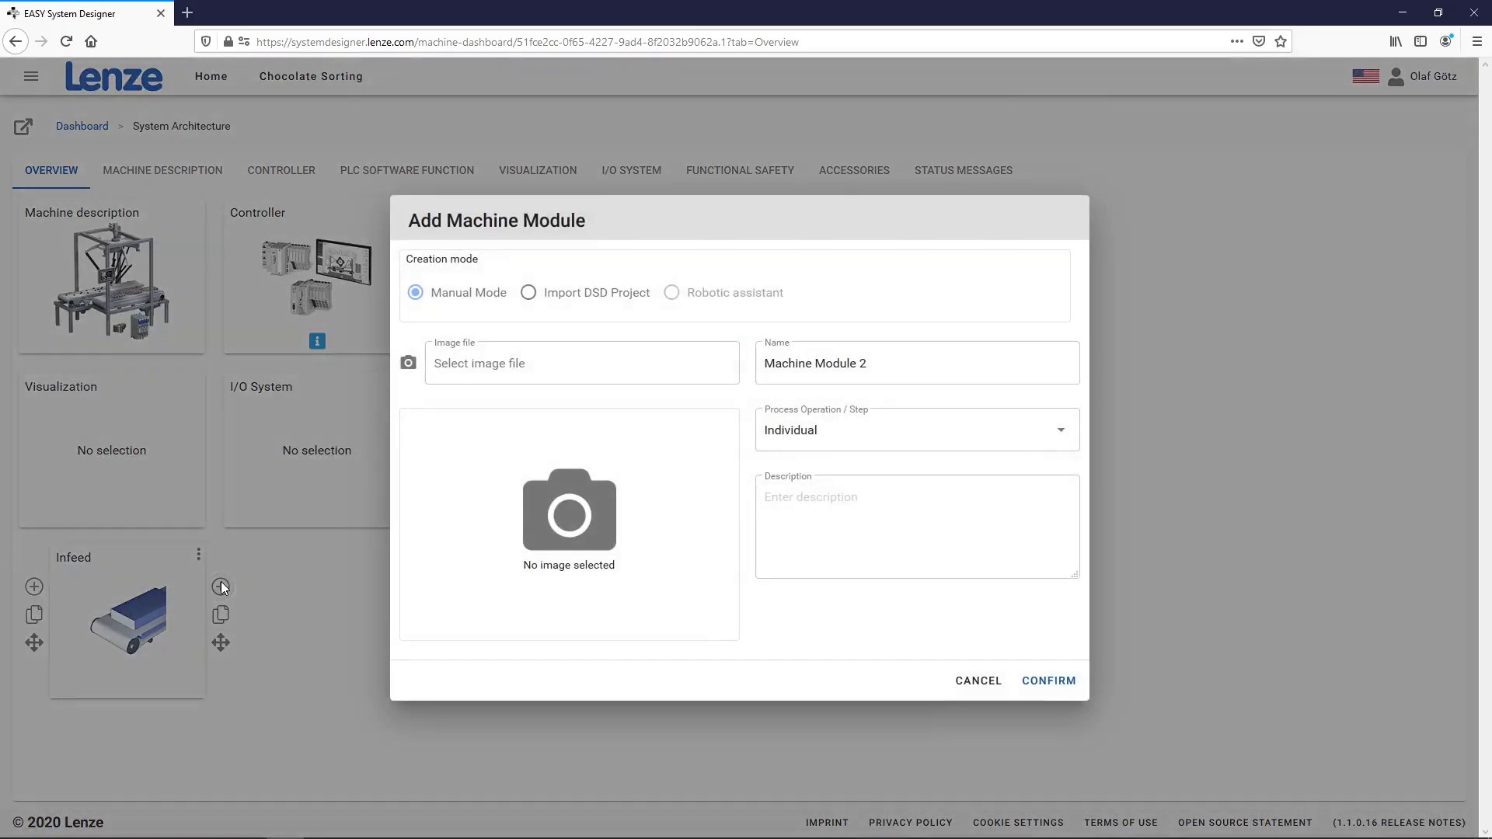
left_click_drag(867, 364, 758, 363)
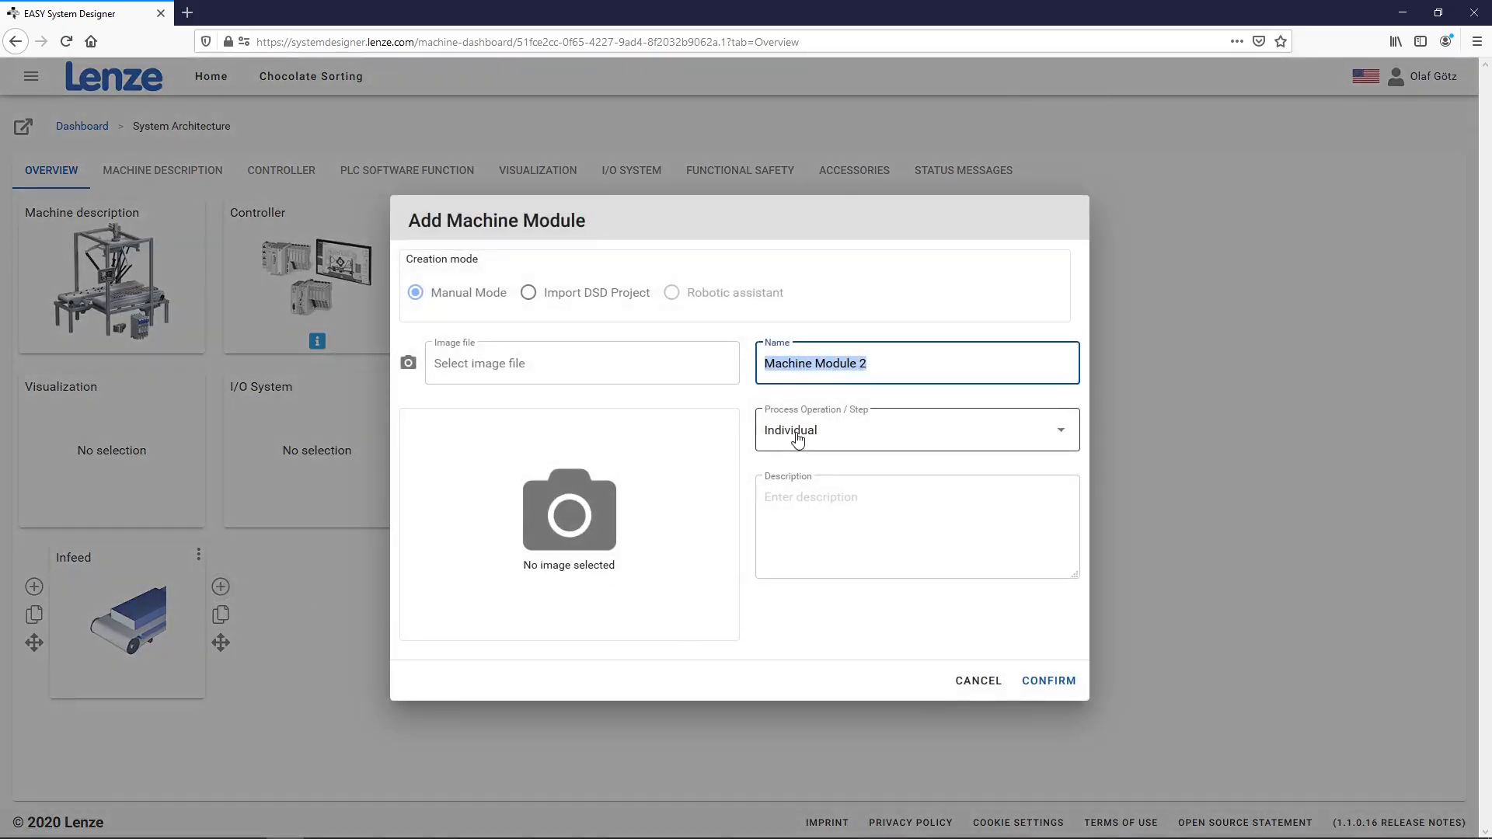
type("Sorter")
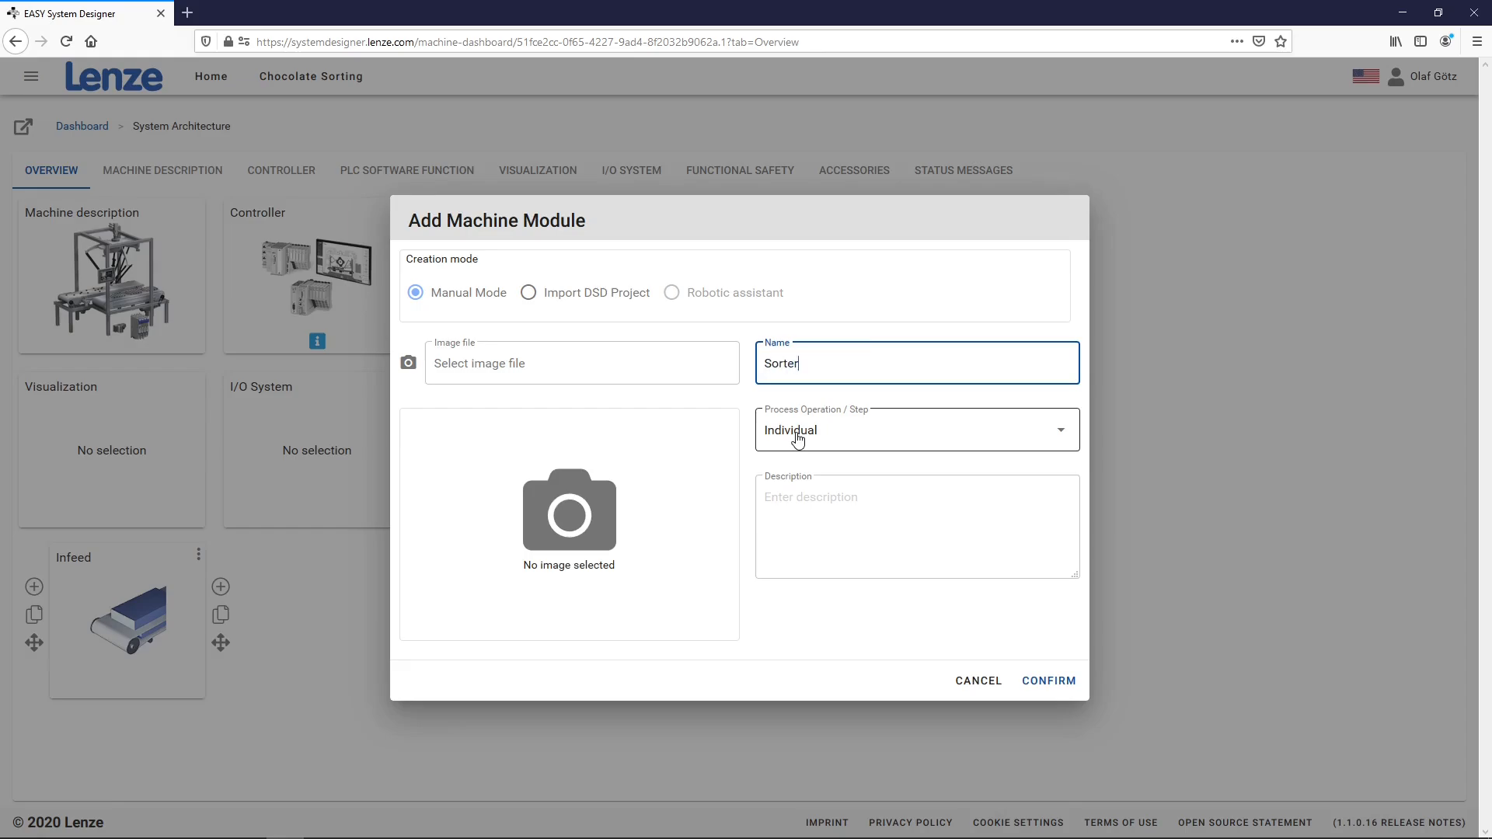
left_click(595, 369)
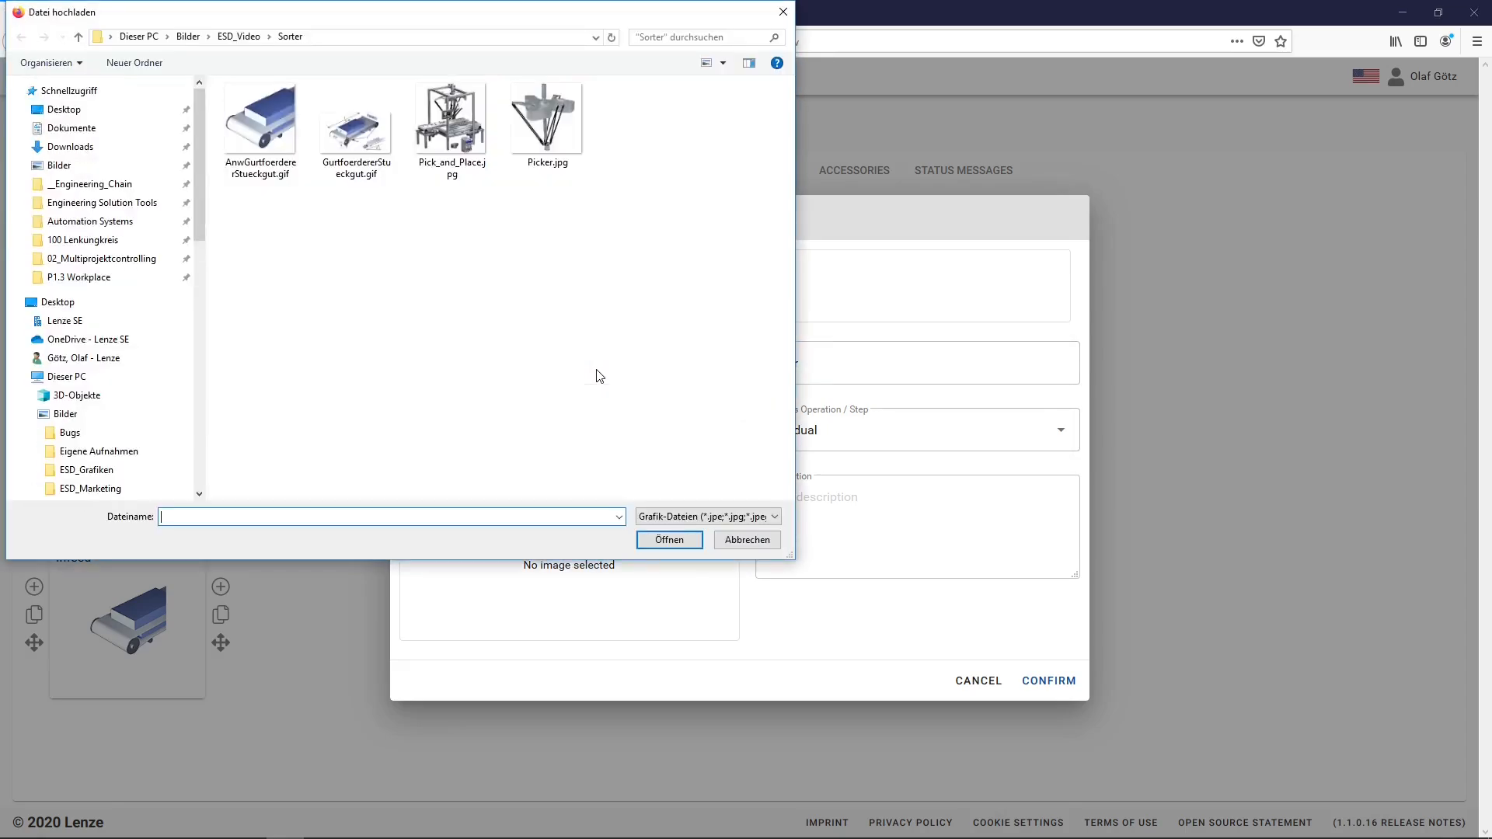
double_click(557, 132)
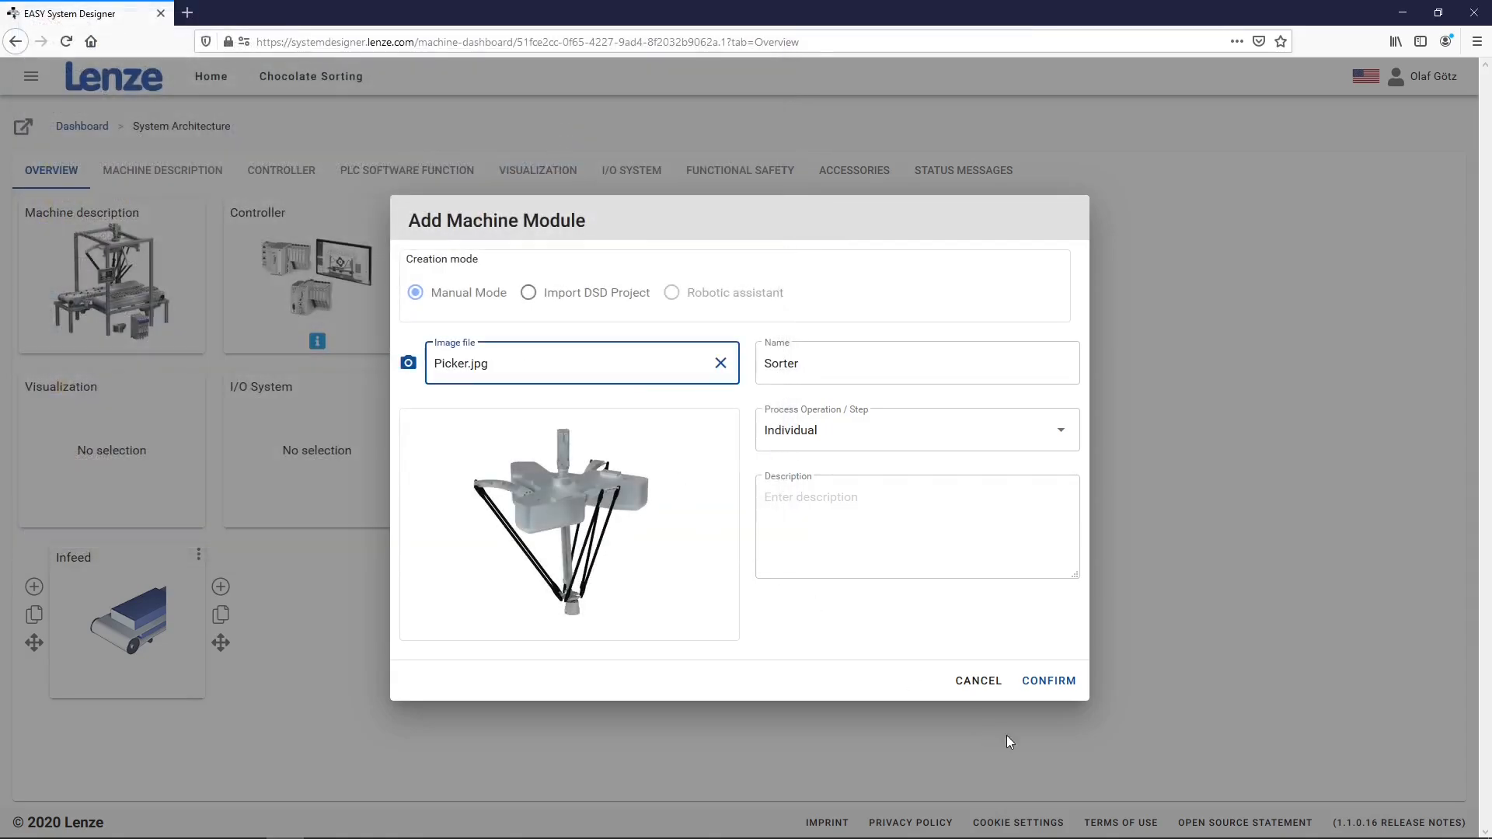
left_click(1049, 680)
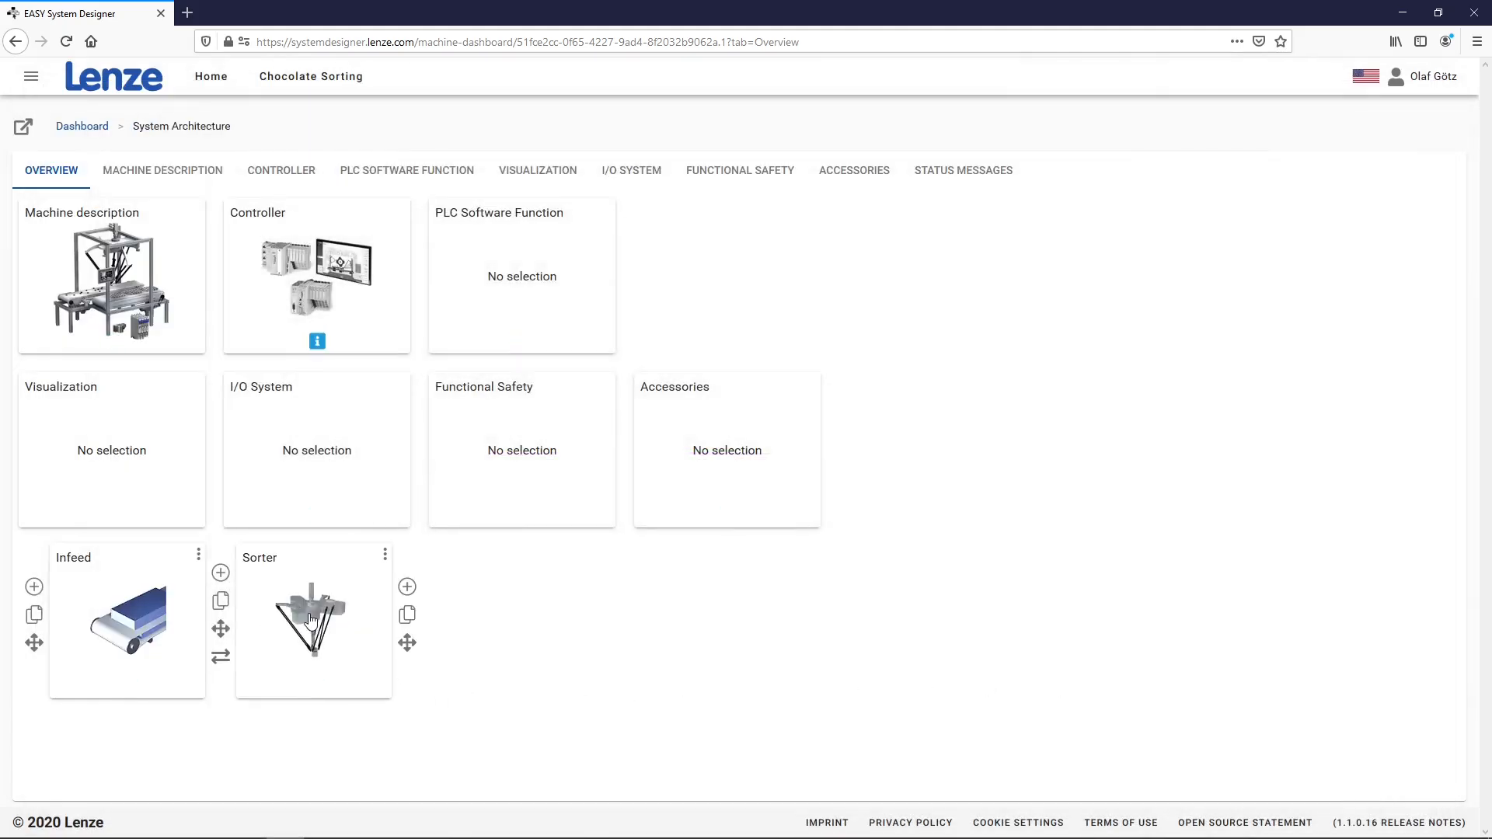
left_click(311, 619)
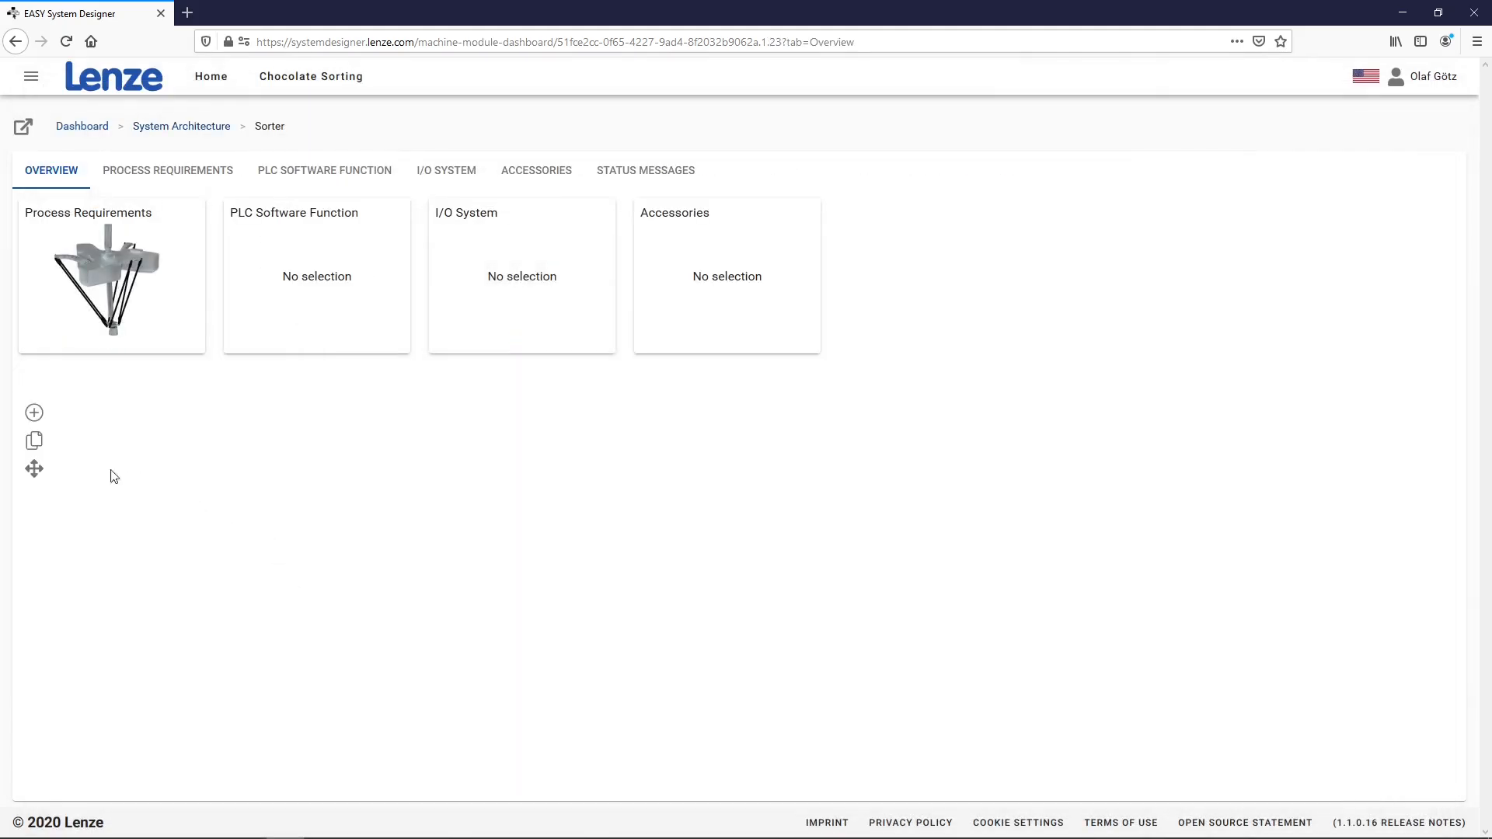
Add an assembly group via the robotic assistant using the Delta 3 kinematic with 4 degrees of freedom
left_click(34, 413)
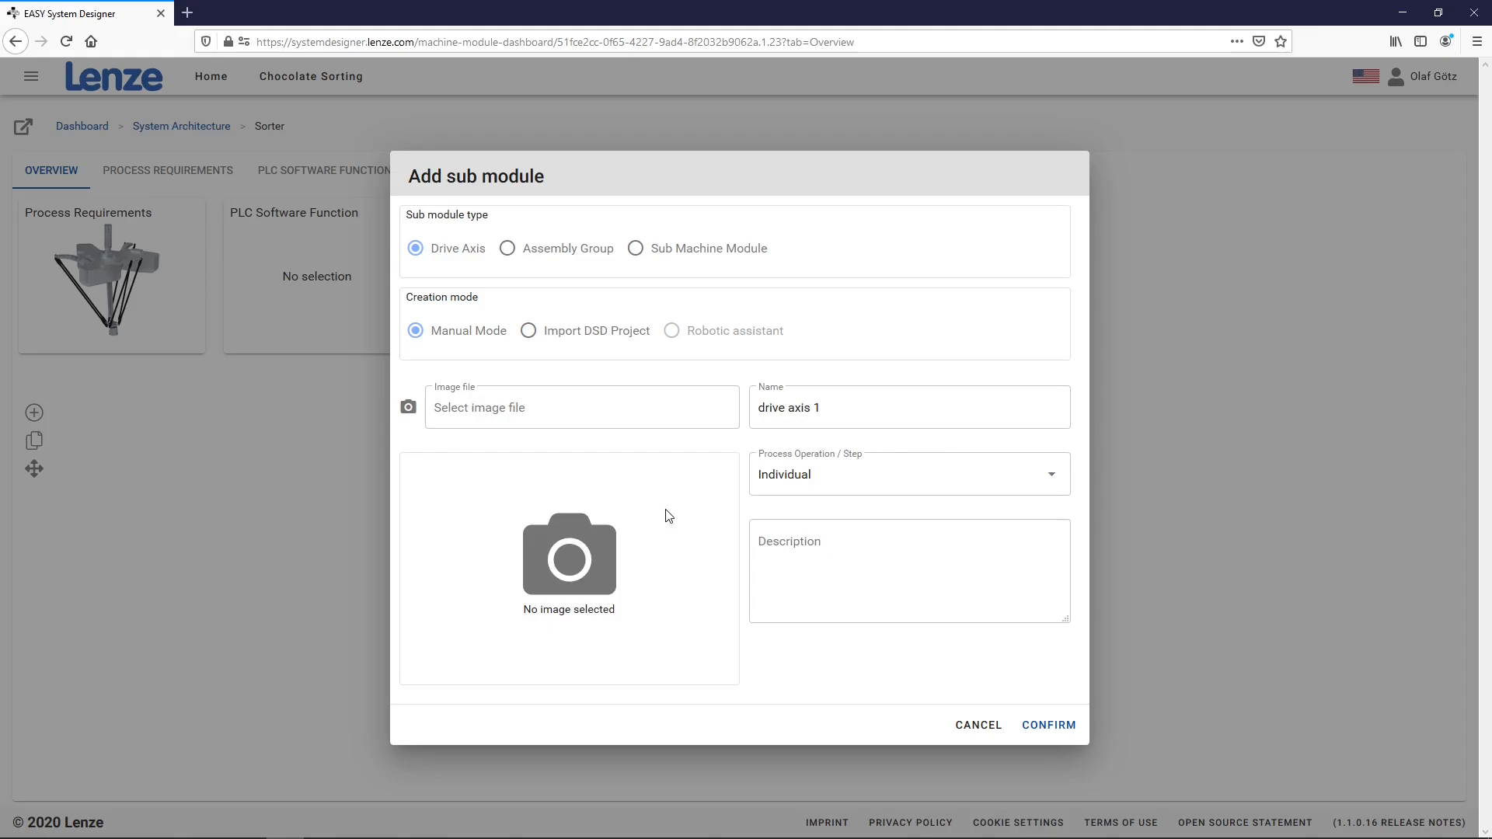
left_click(559, 255)
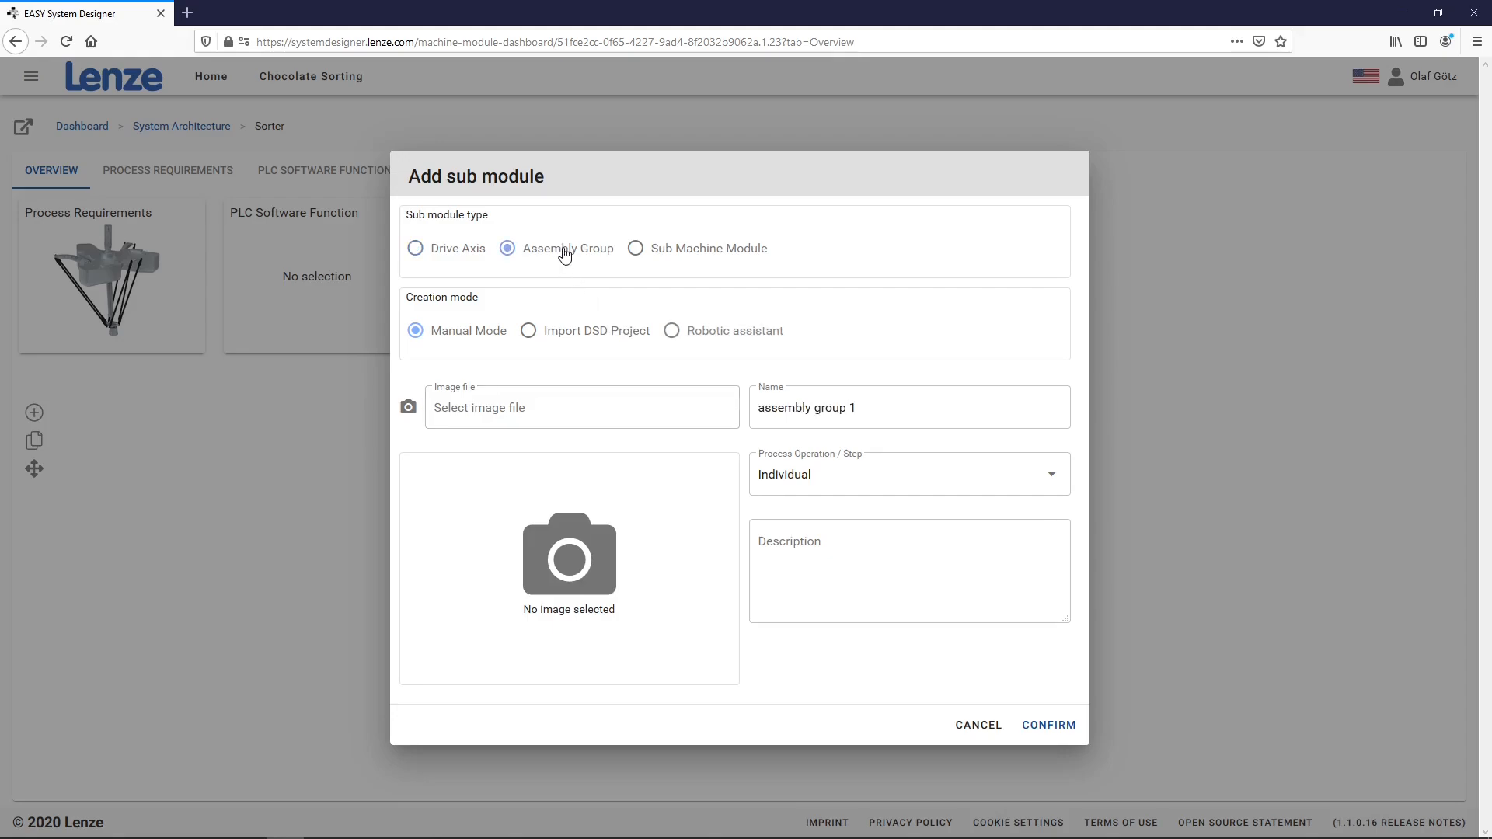
left_click(736, 332)
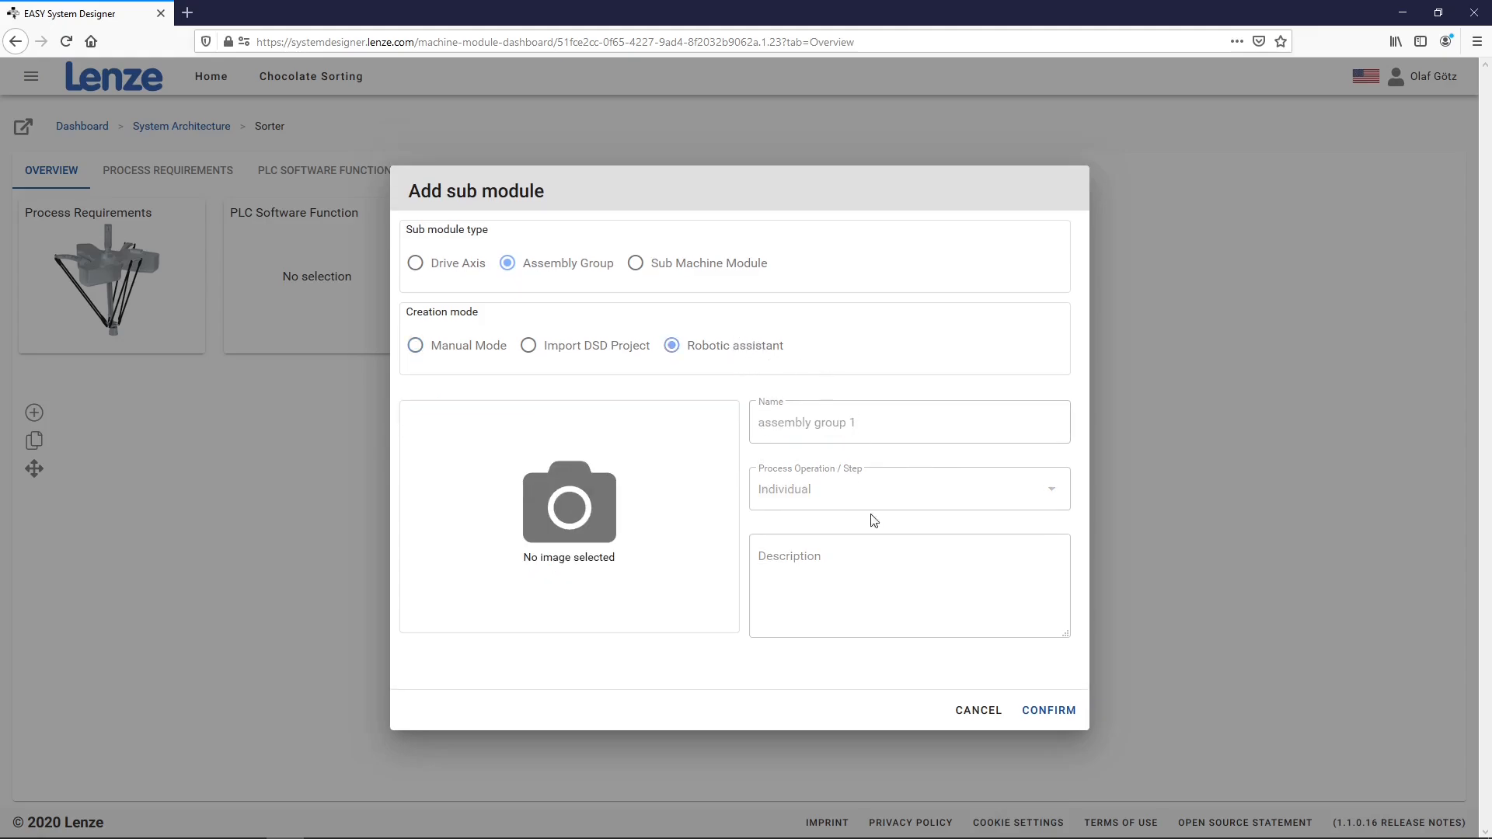
left_click(1041, 707)
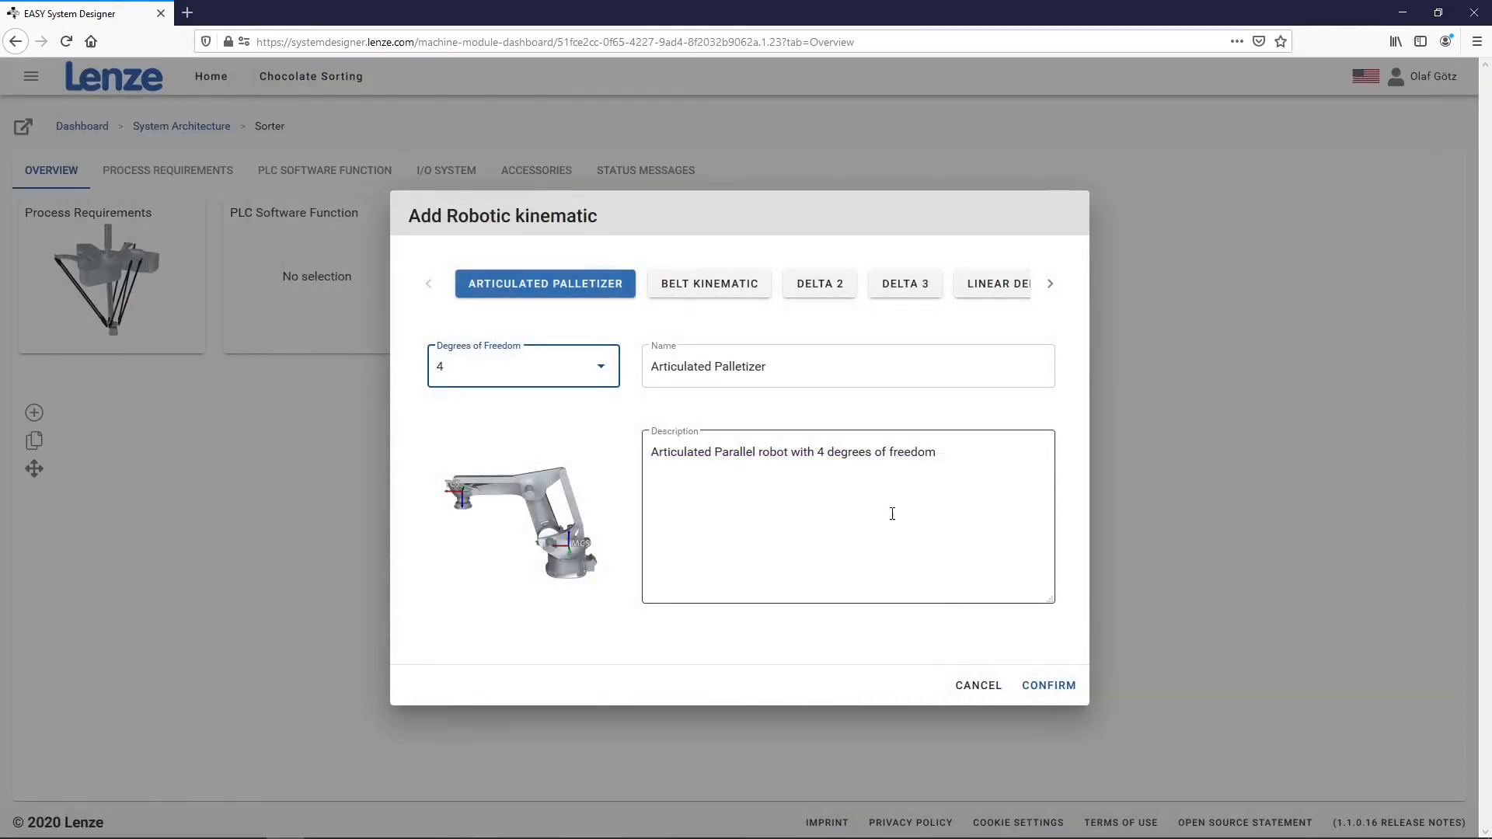
left_click(919, 295)
left_click(590, 371)
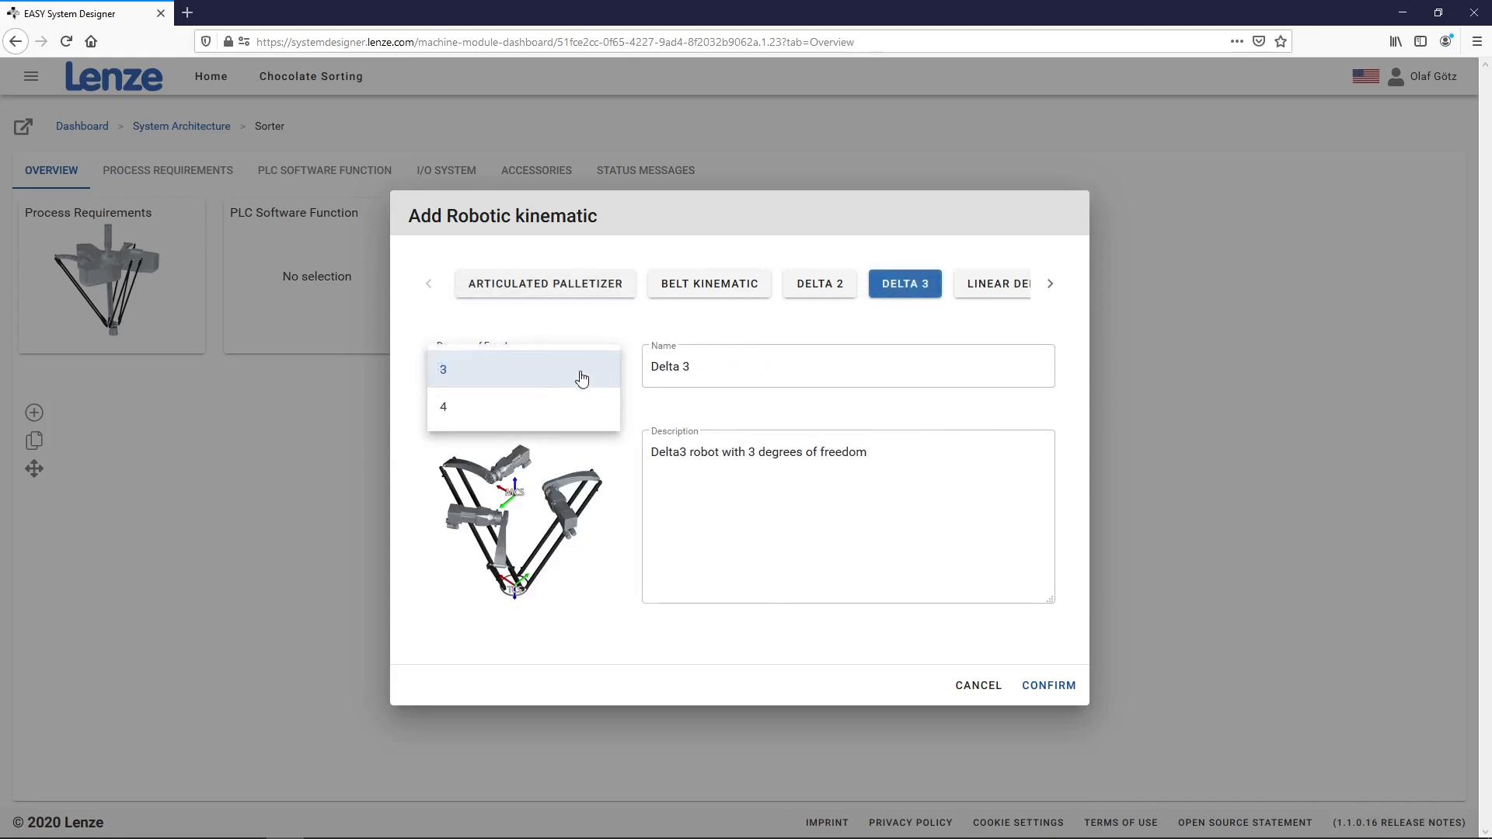
left_click(546, 415)
left_click(1041, 686)
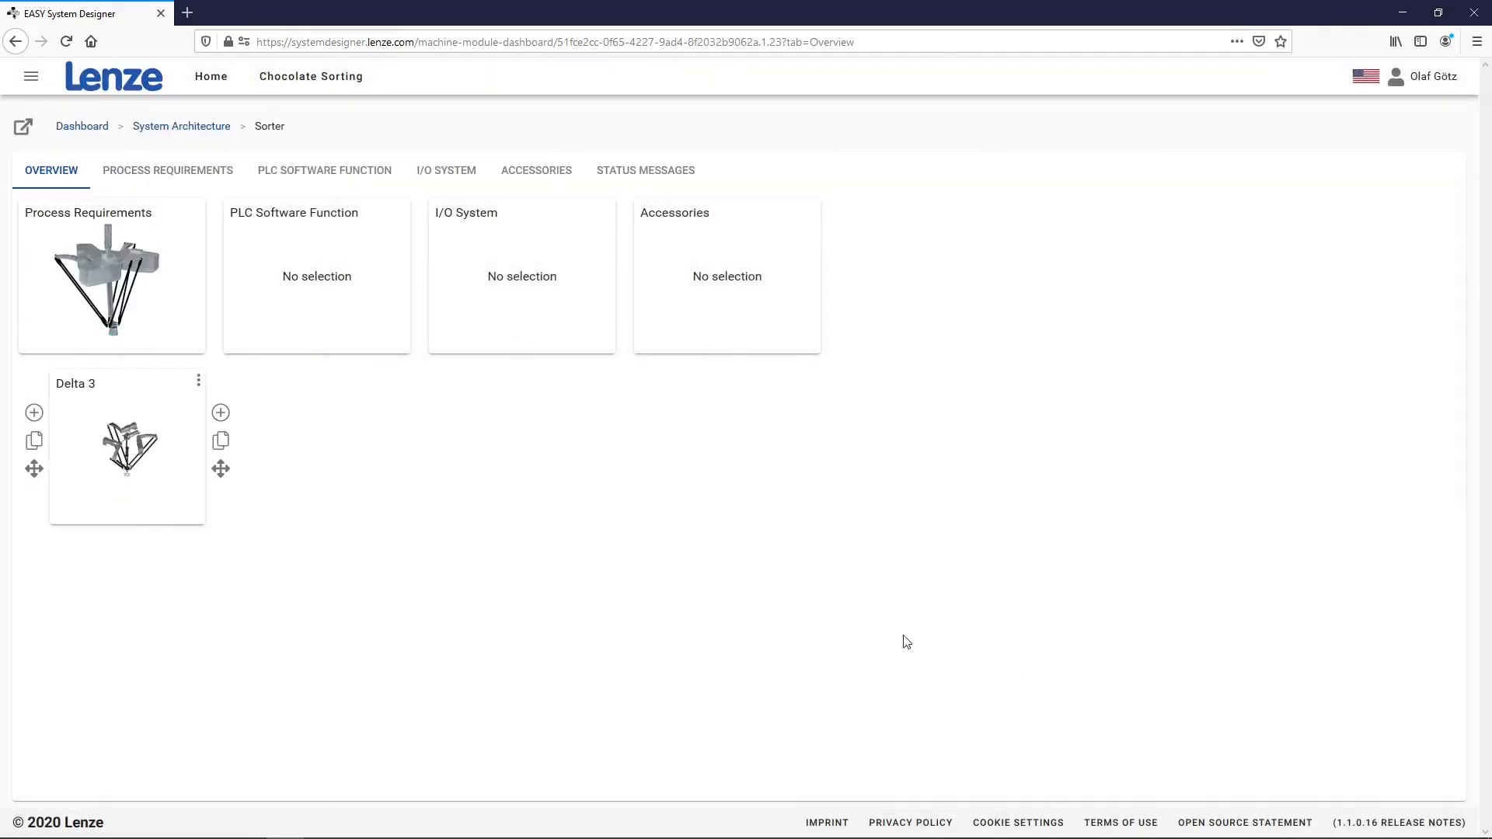
Look over the Sorter 3000 topology diagram, then open the Delta 3 module
left_click(23, 131)
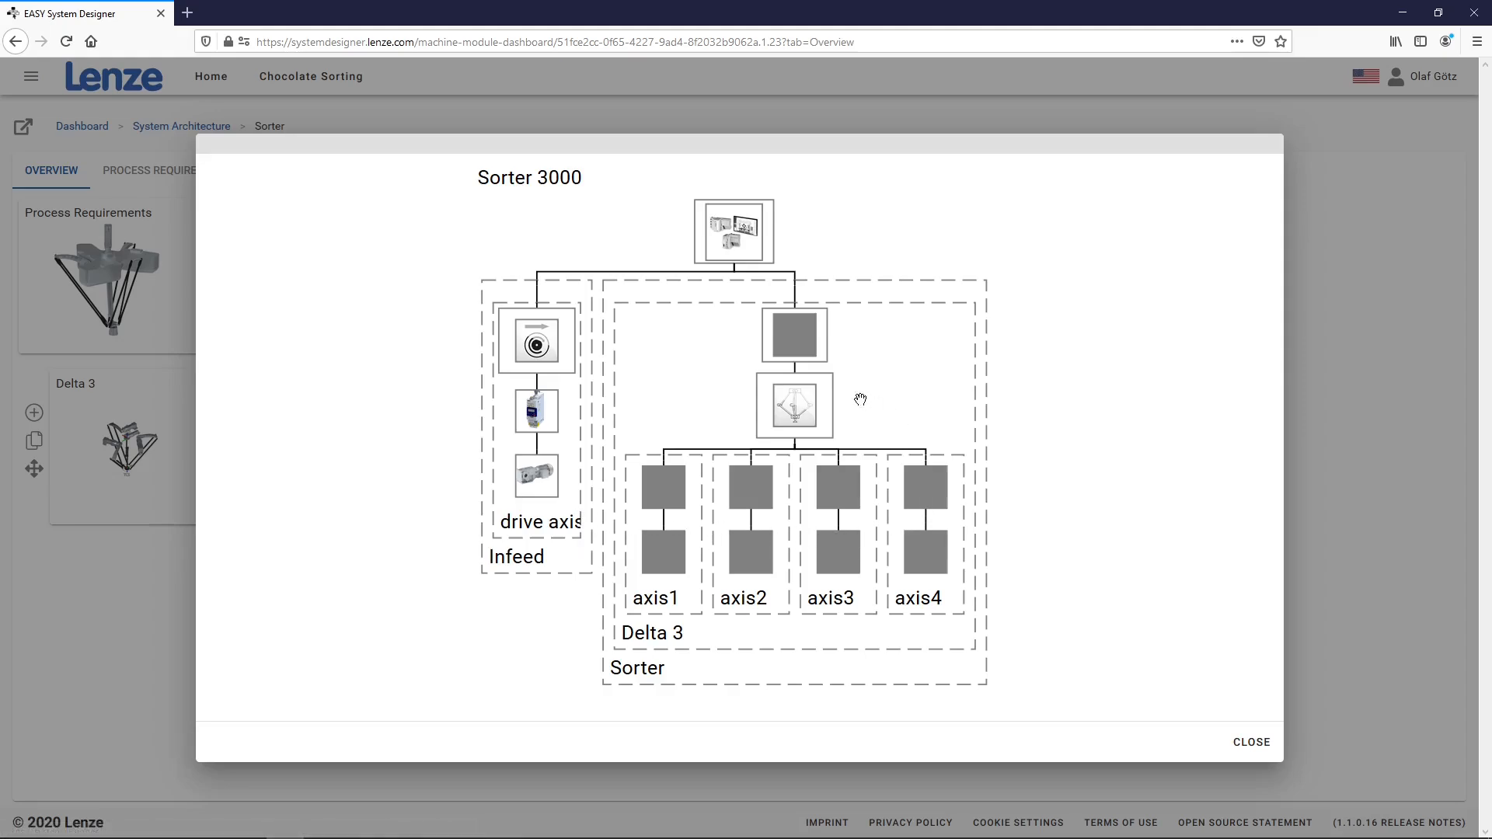
left_click(1250, 742)
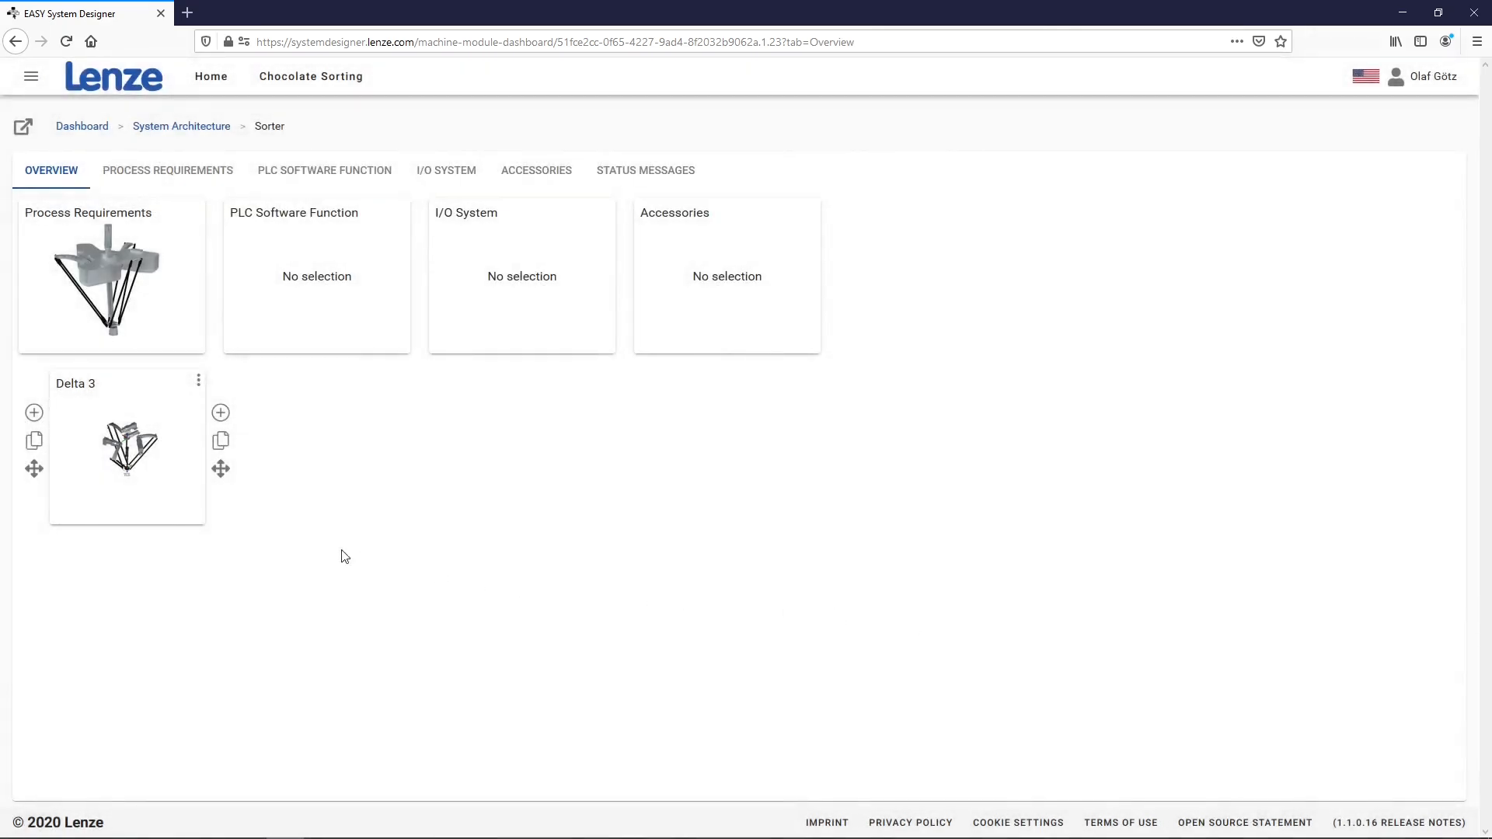
left_click(106, 452)
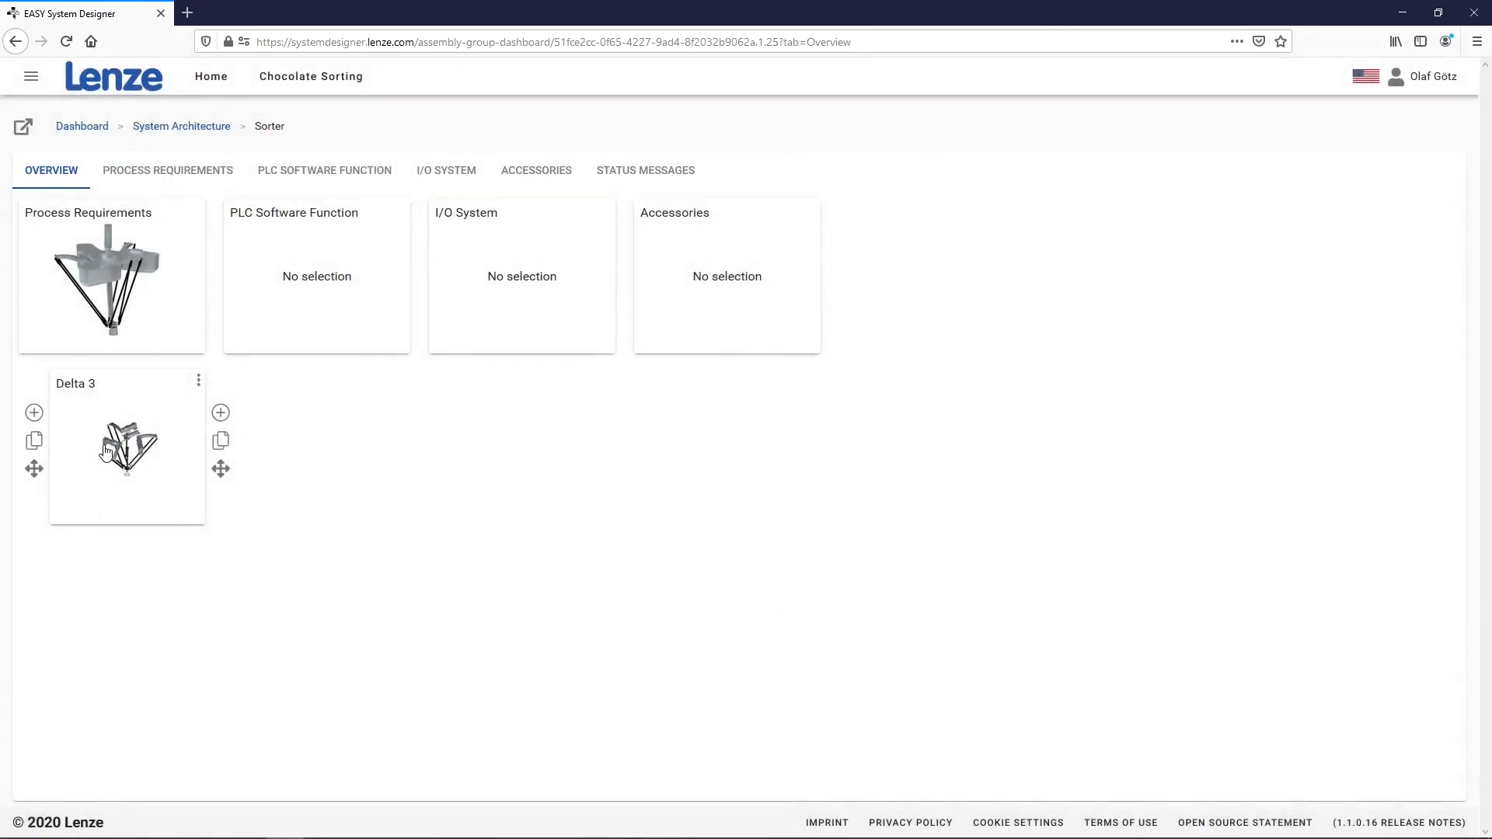
Set Delta 3's typical cycle times to 'Pick And Place - Delta Robot' and view its Delta3 (4 dof) kinematic
left_click(115, 282)
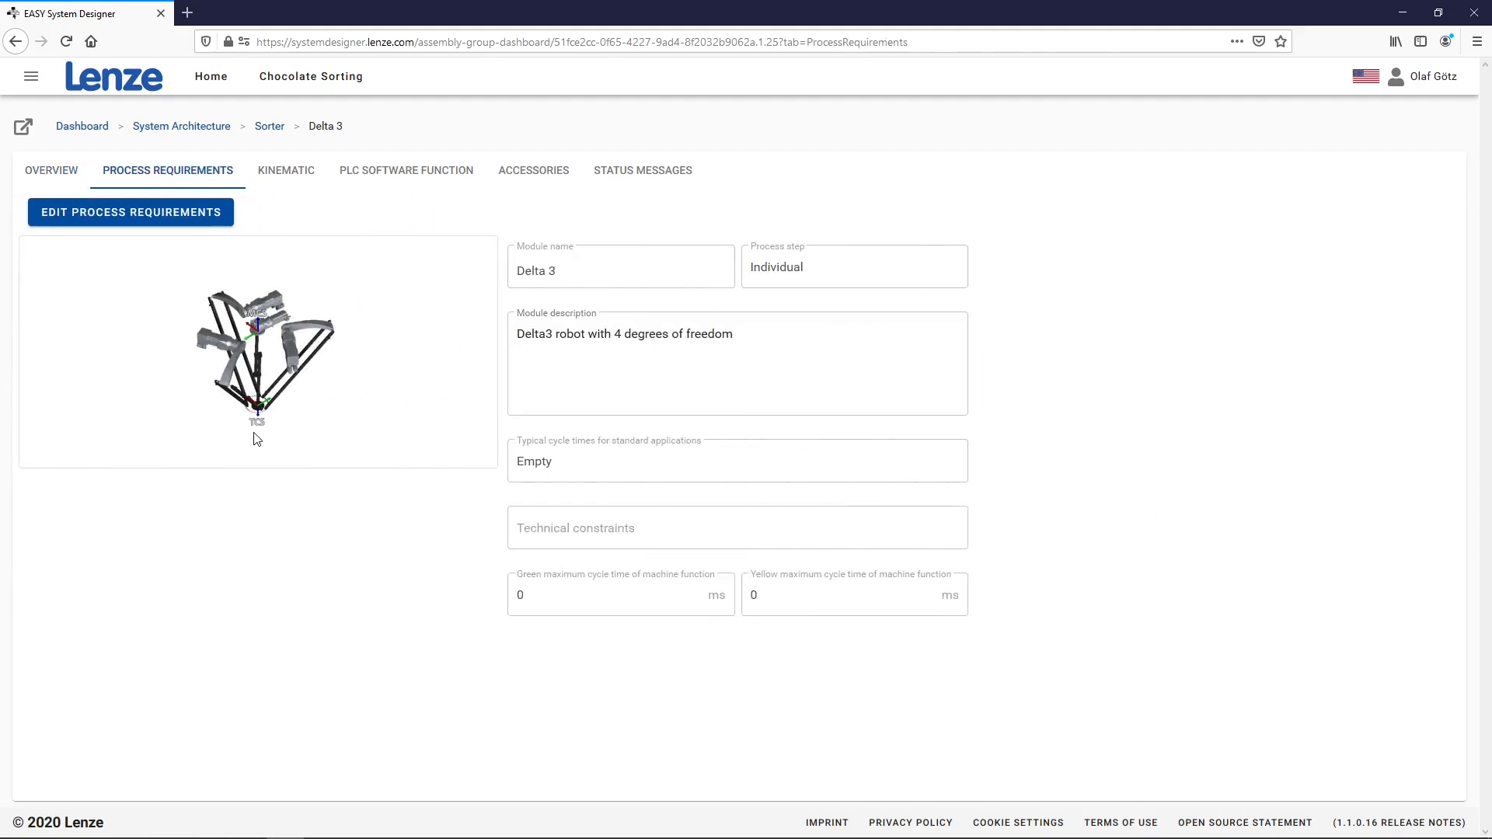
left_click(145, 221)
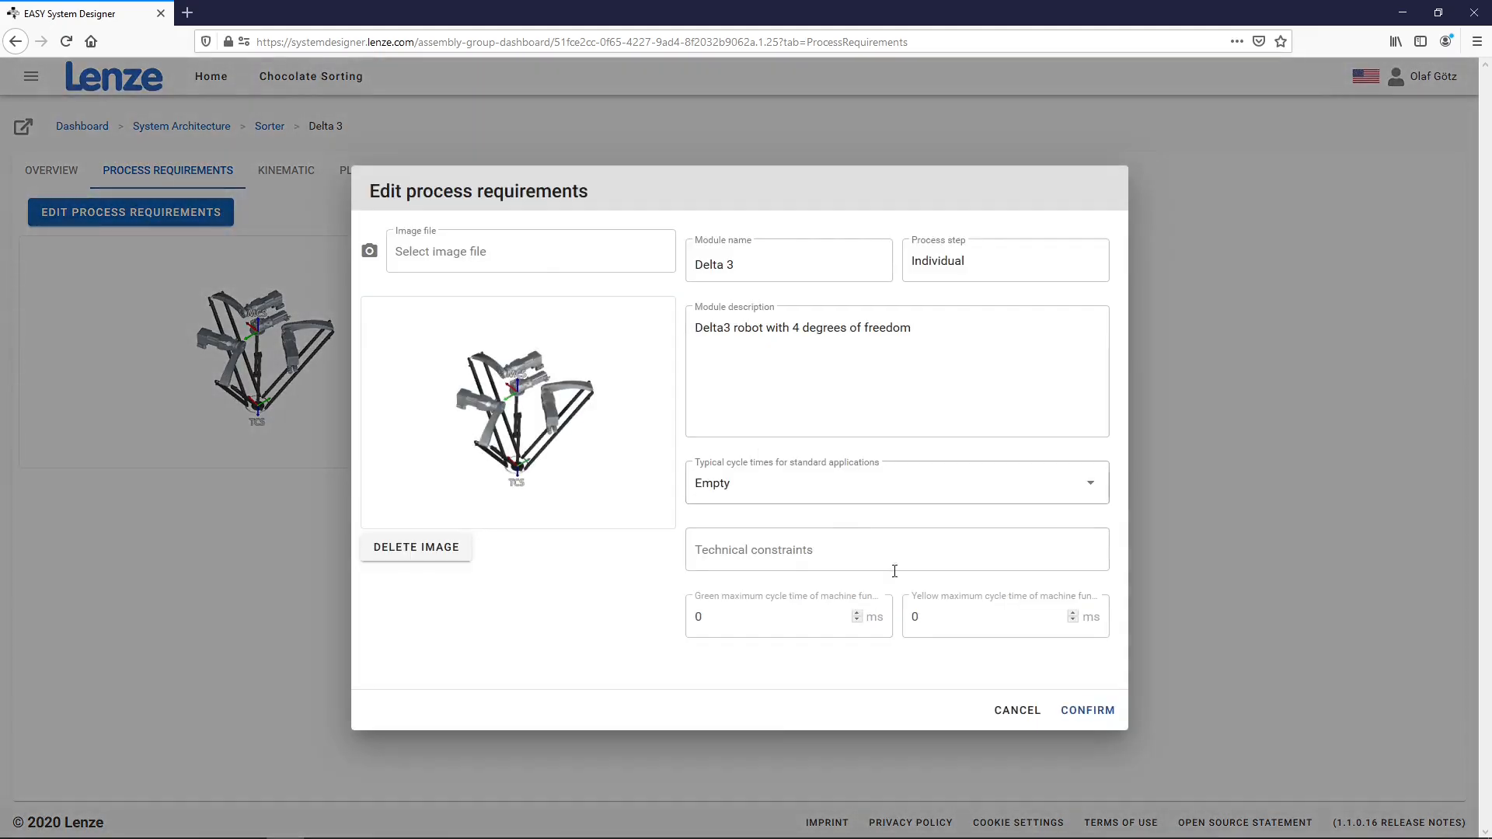
left_click(916, 501)
scroll(907, 603, "down", 1)
scroll(907, 603, "down", 10)
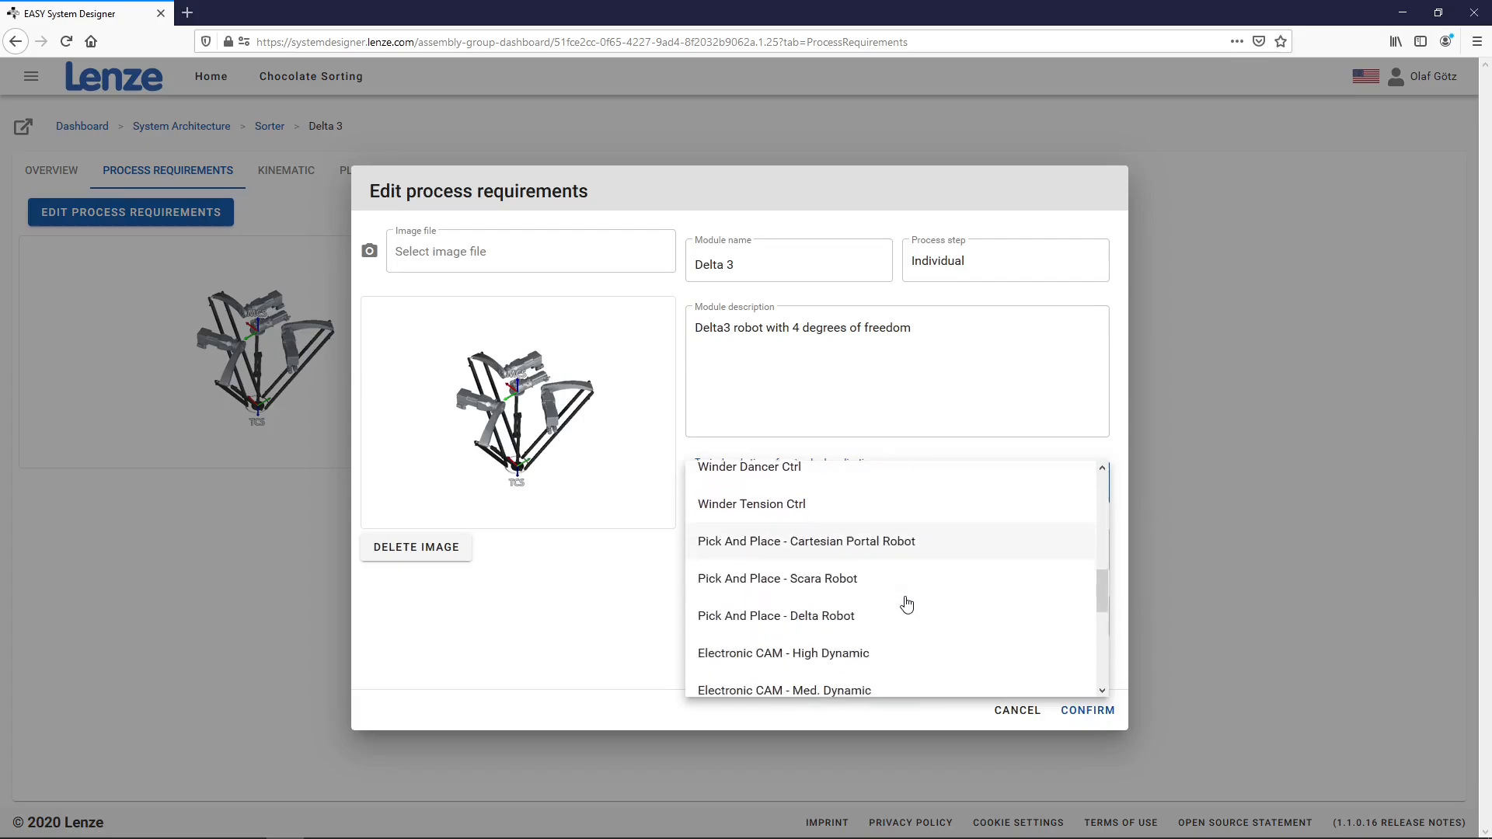
scroll(907, 604, "down", 1)
left_click(832, 601)
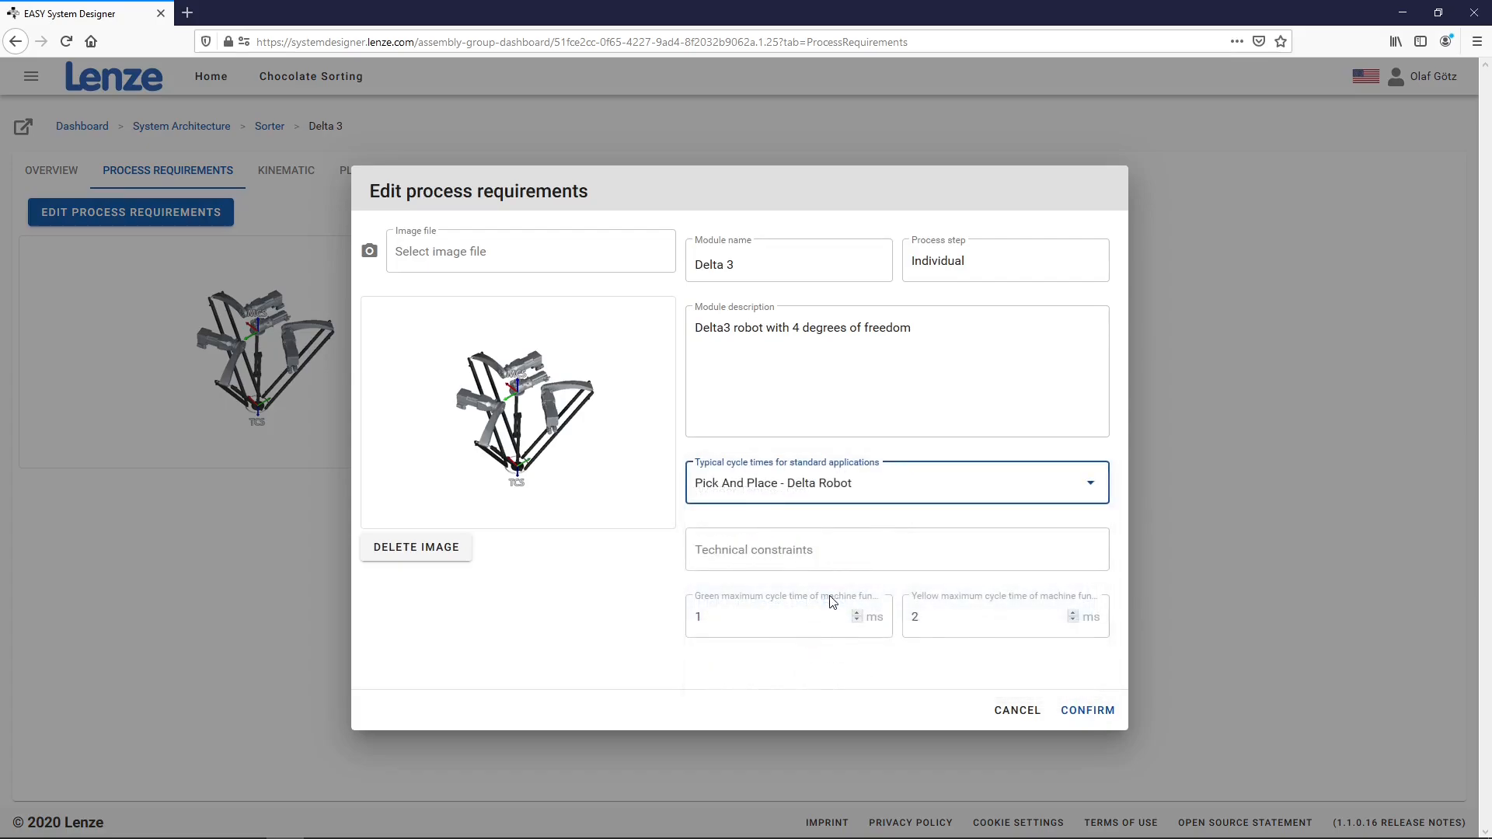
left_click(1085, 710)
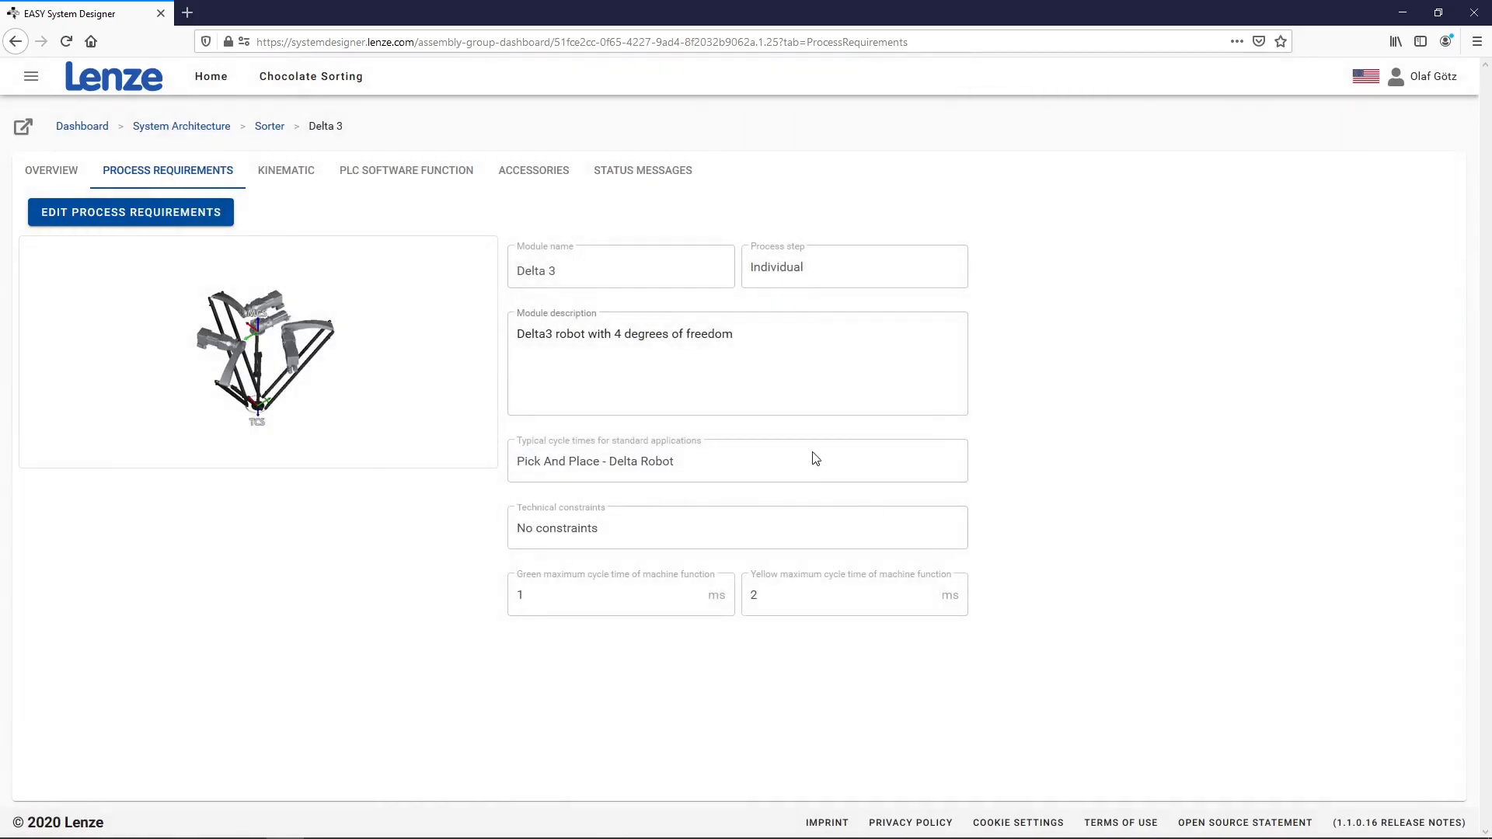
left_click(304, 181)
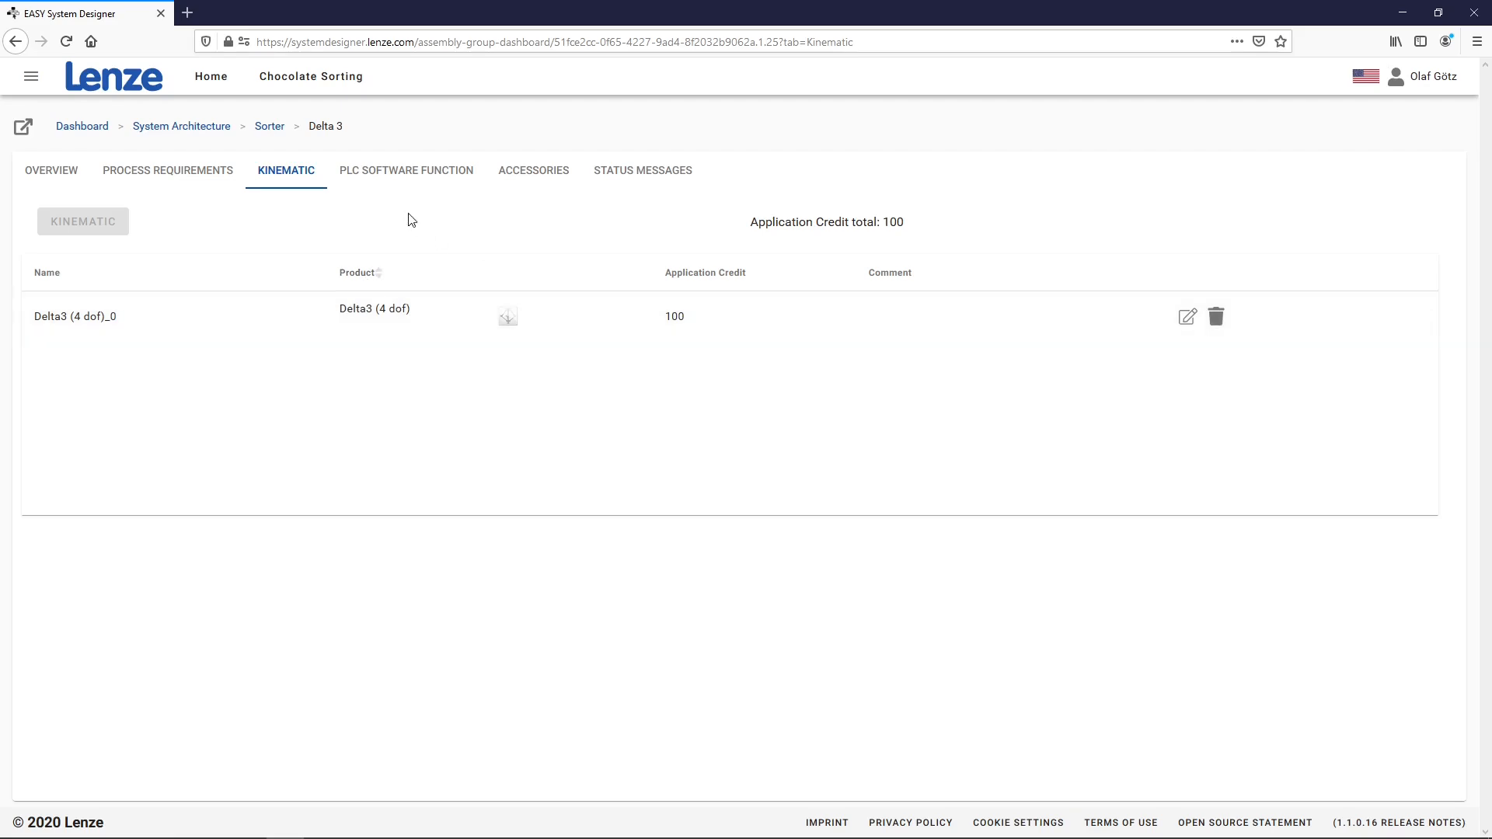
Add a Pick & Place FAST technology module as Delta 3's PLC software function, then return to Overview
left_click(405, 171)
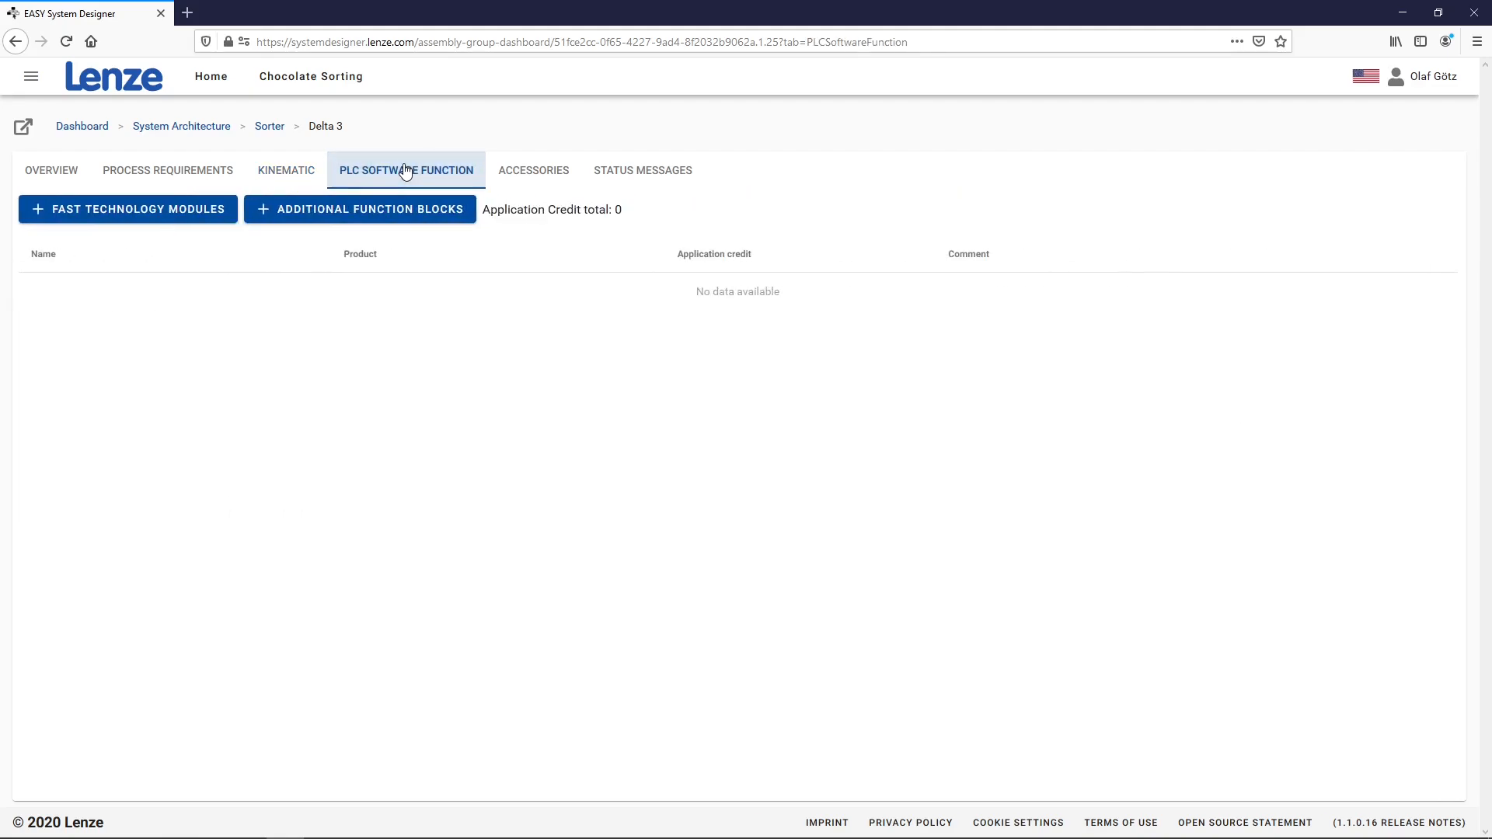
left_click(190, 212)
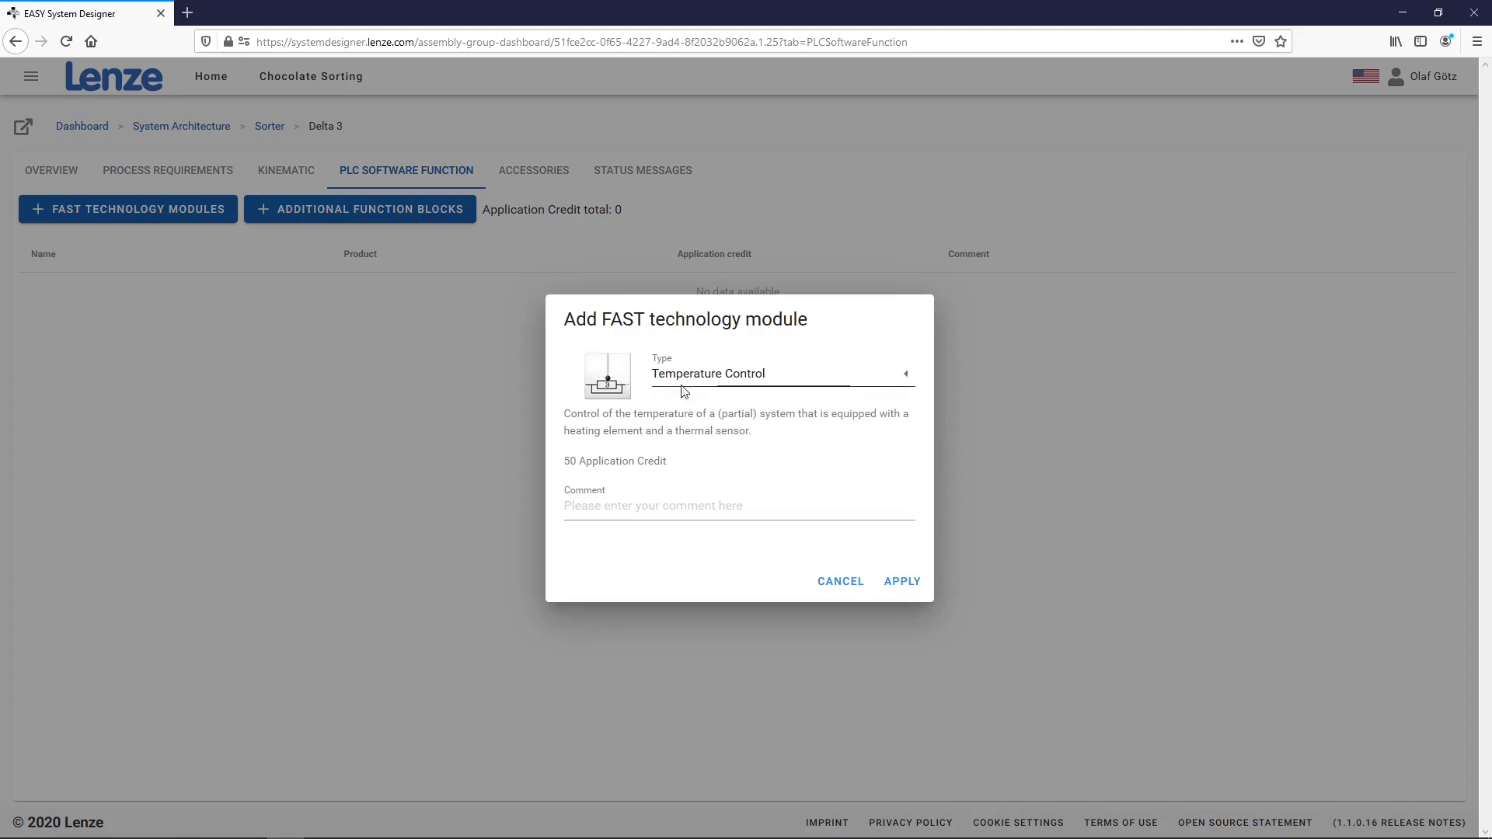
left_click(719, 382)
scroll(705, 510, "down", 3)
scroll(705, 510, "down", 1)
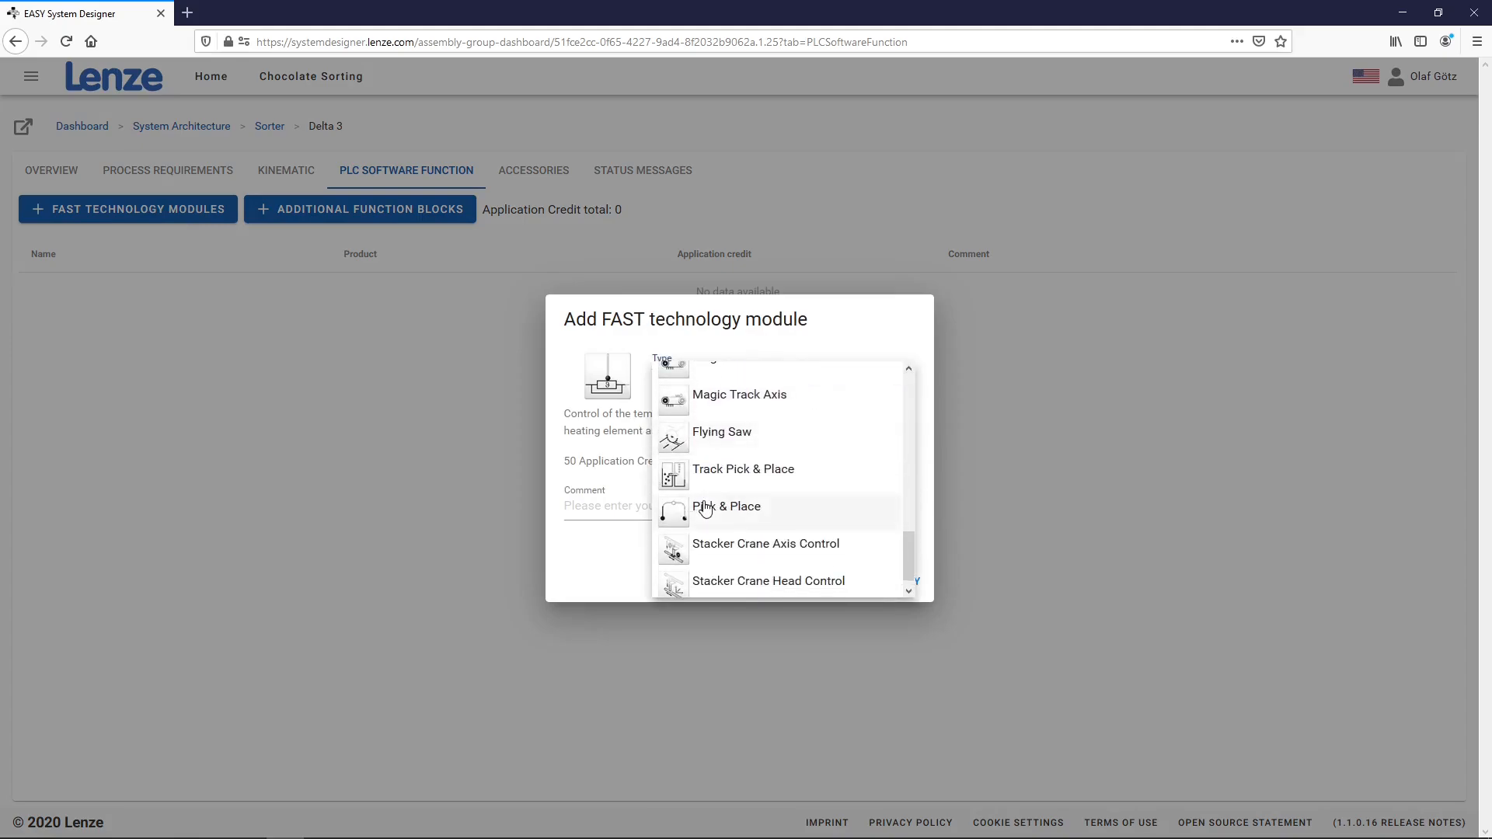
left_click(720, 499)
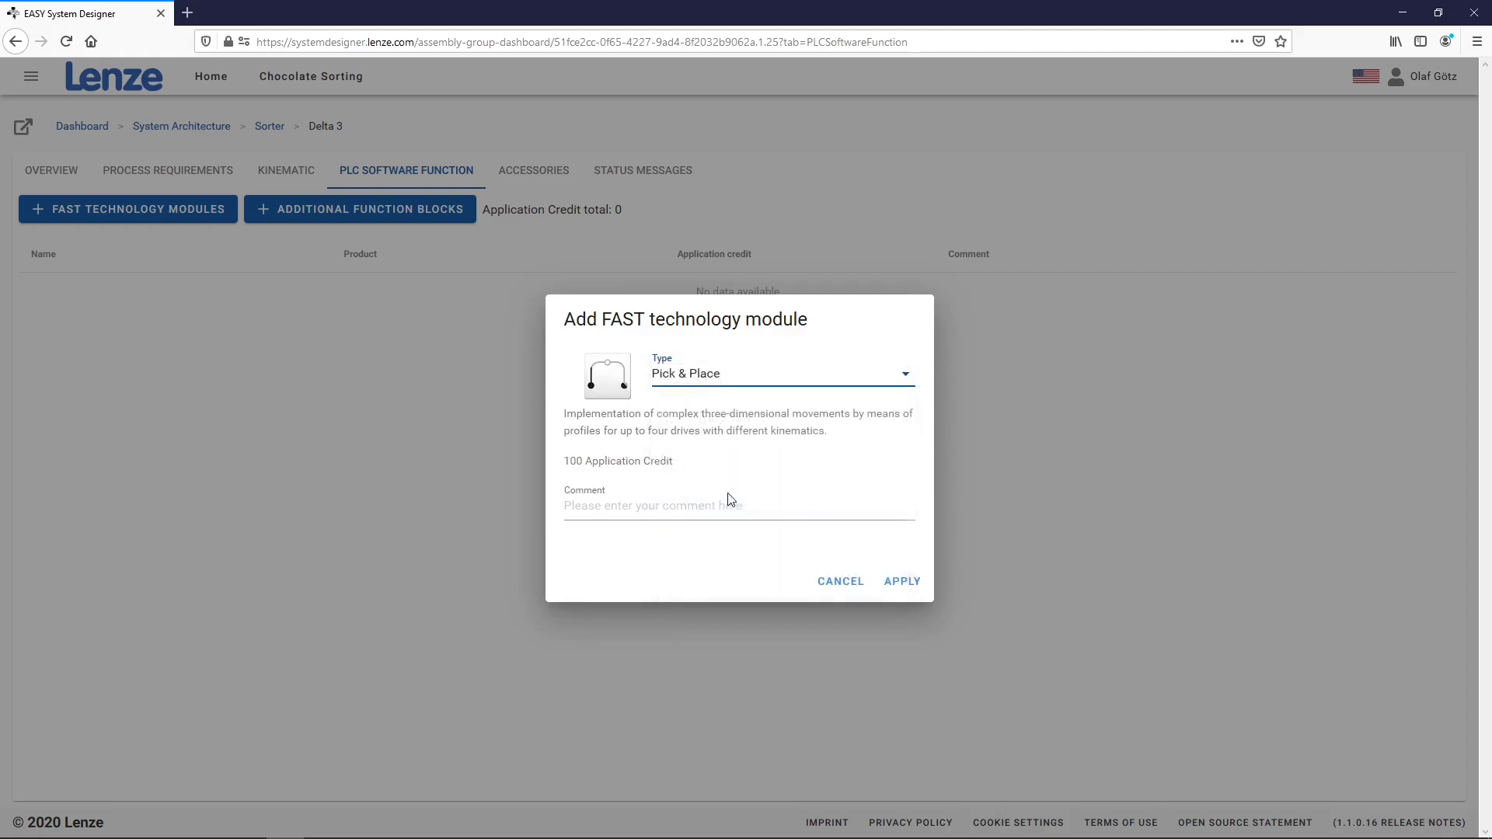
left_click(899, 585)
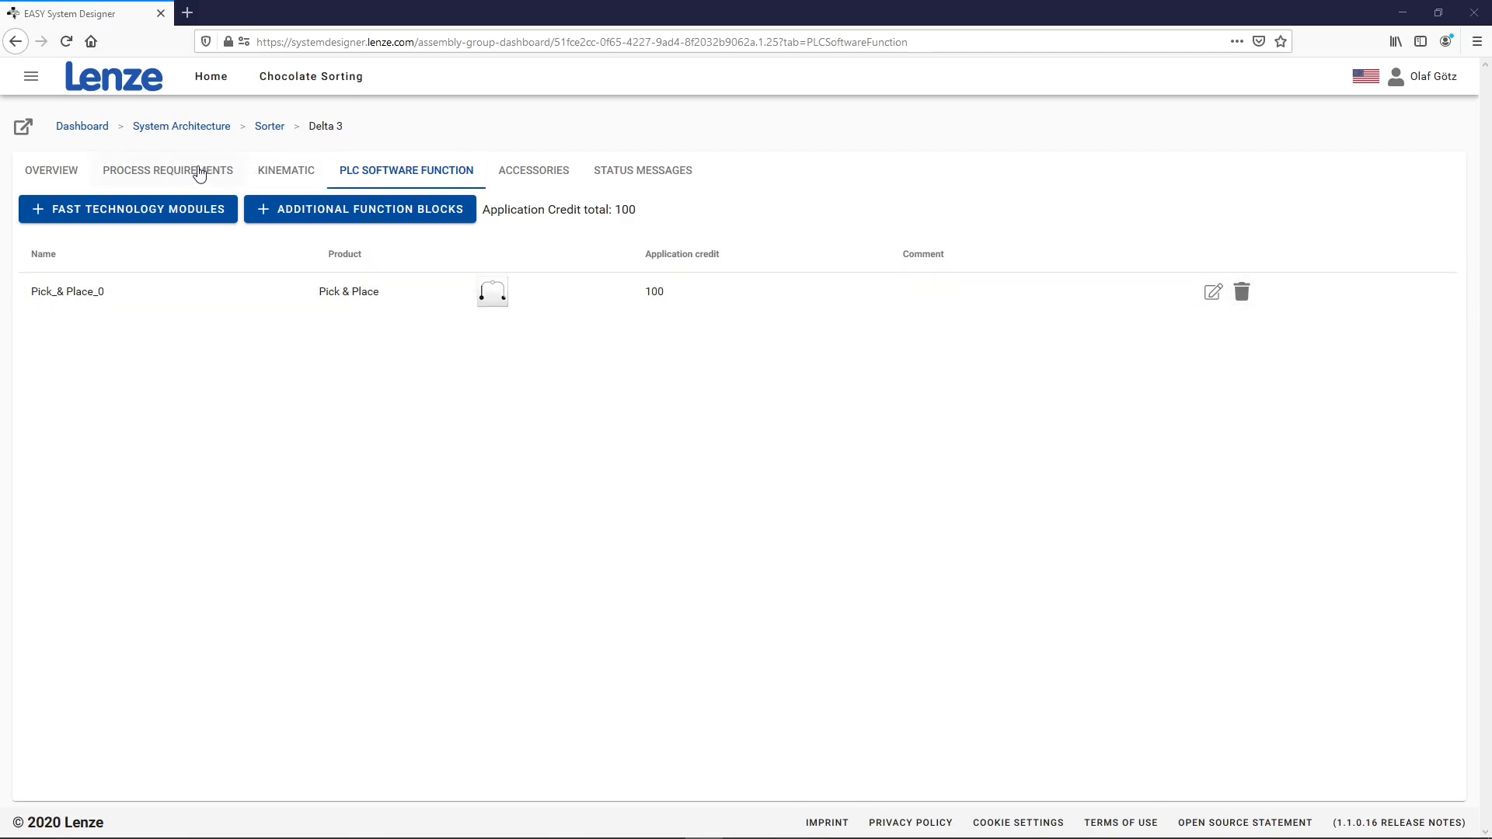
left_click(46, 173)
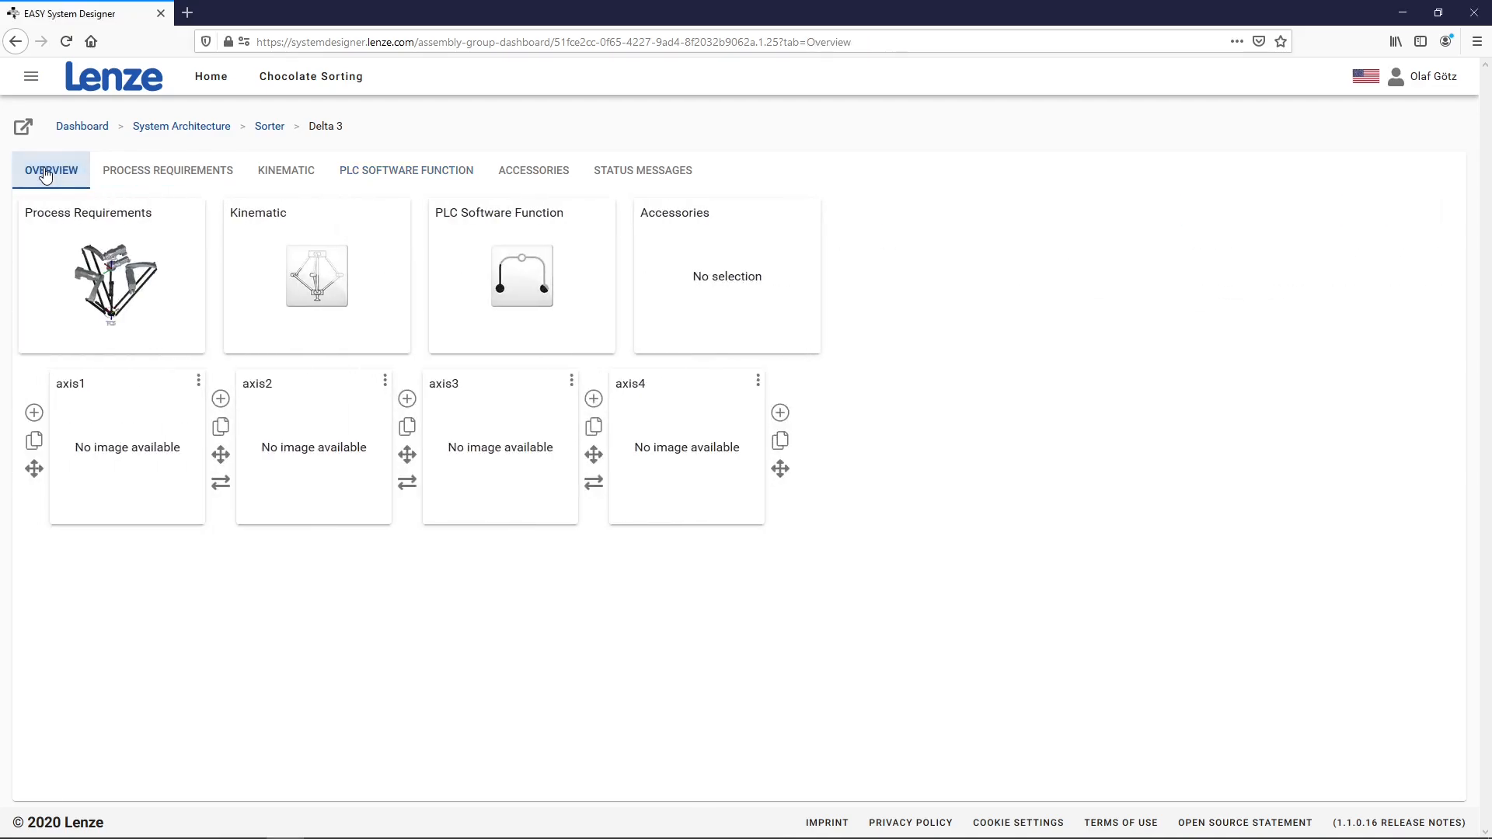
Give axis1 the 2.2 kW i700 double-axis servo inverter with encoder, using motor output A
left_click(164, 444)
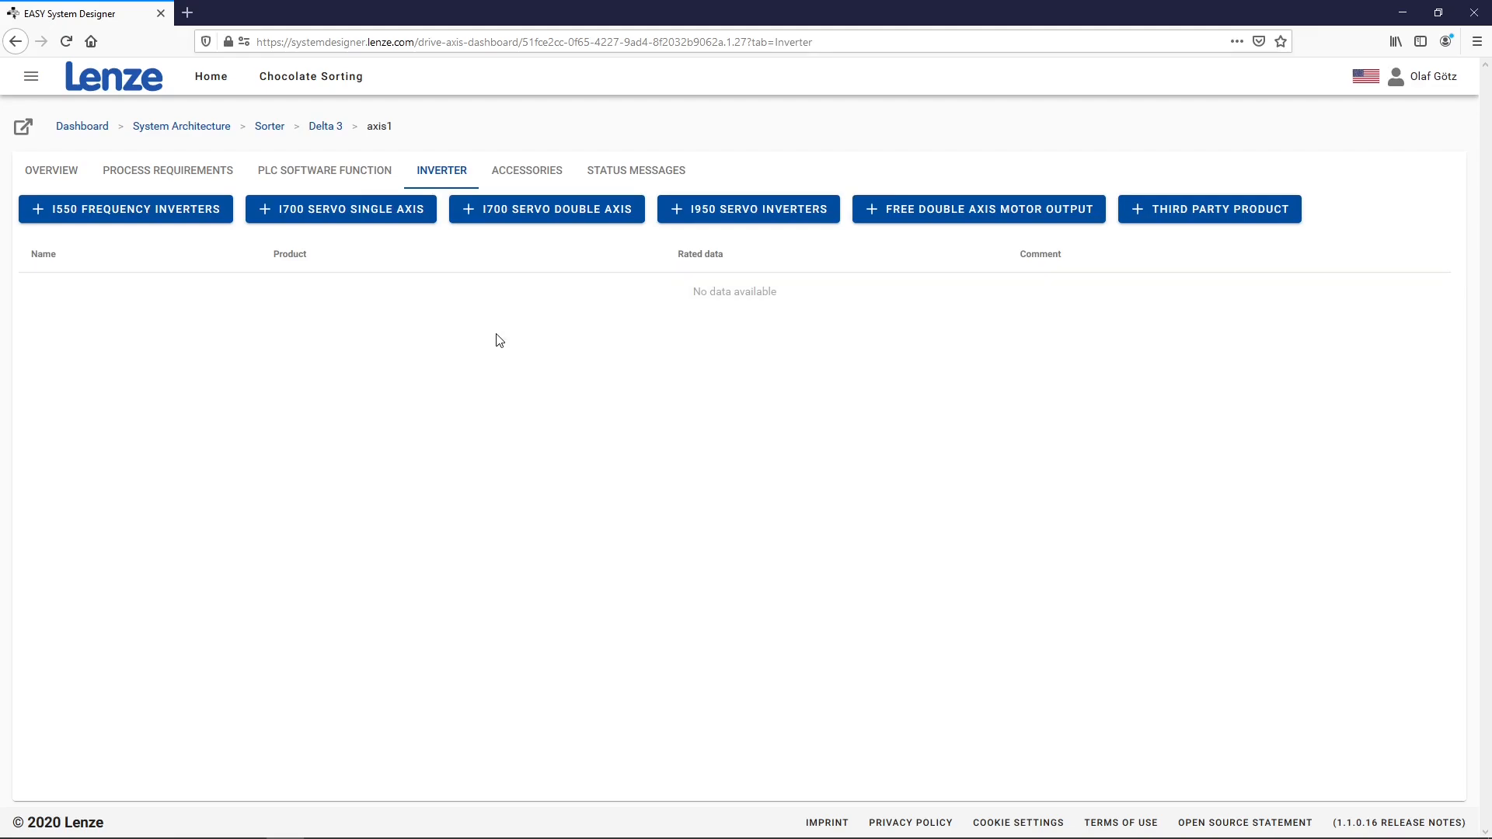
left_click(541, 212)
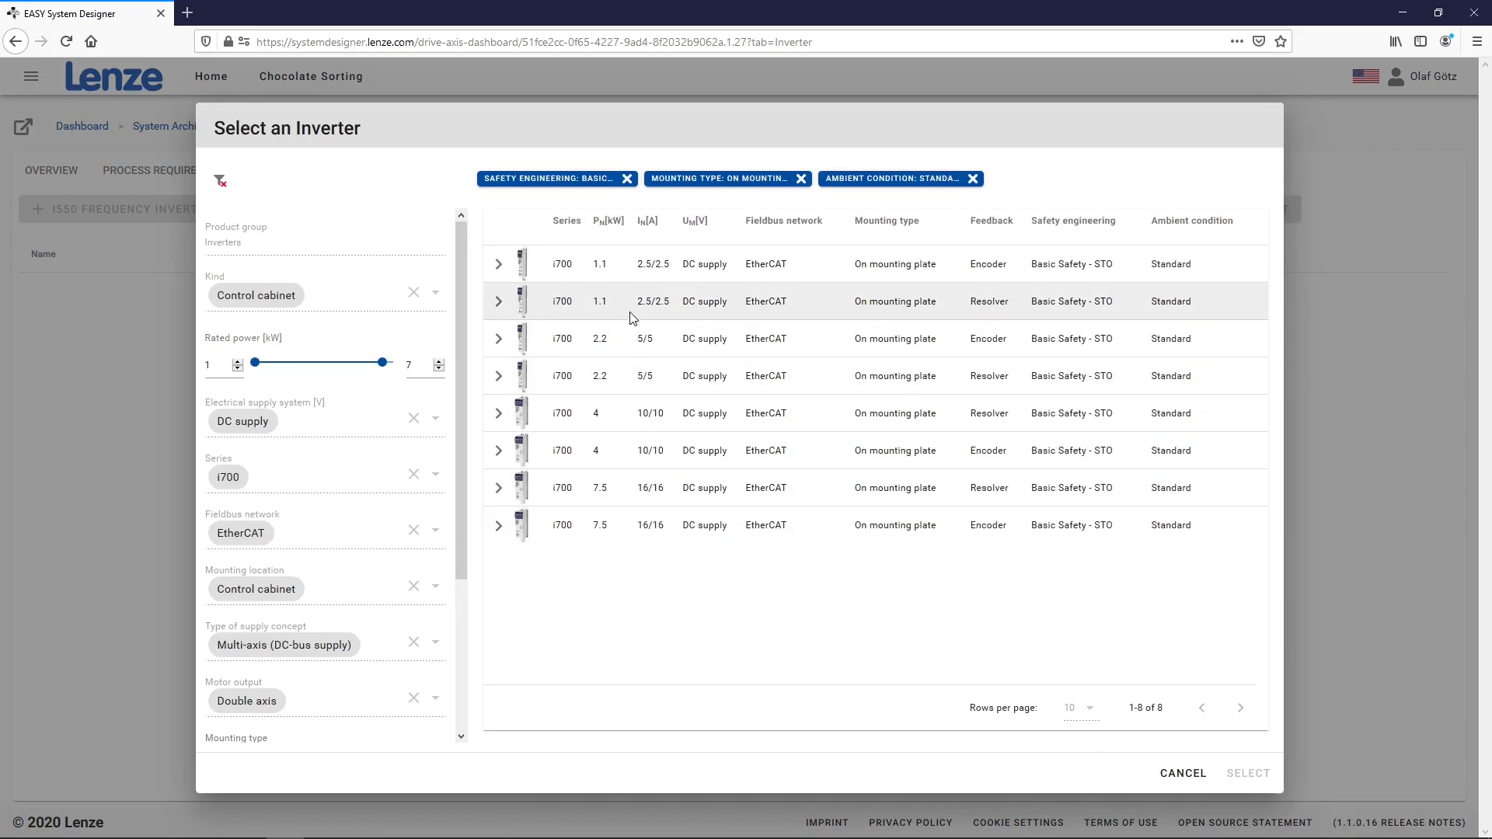
left_click(637, 339)
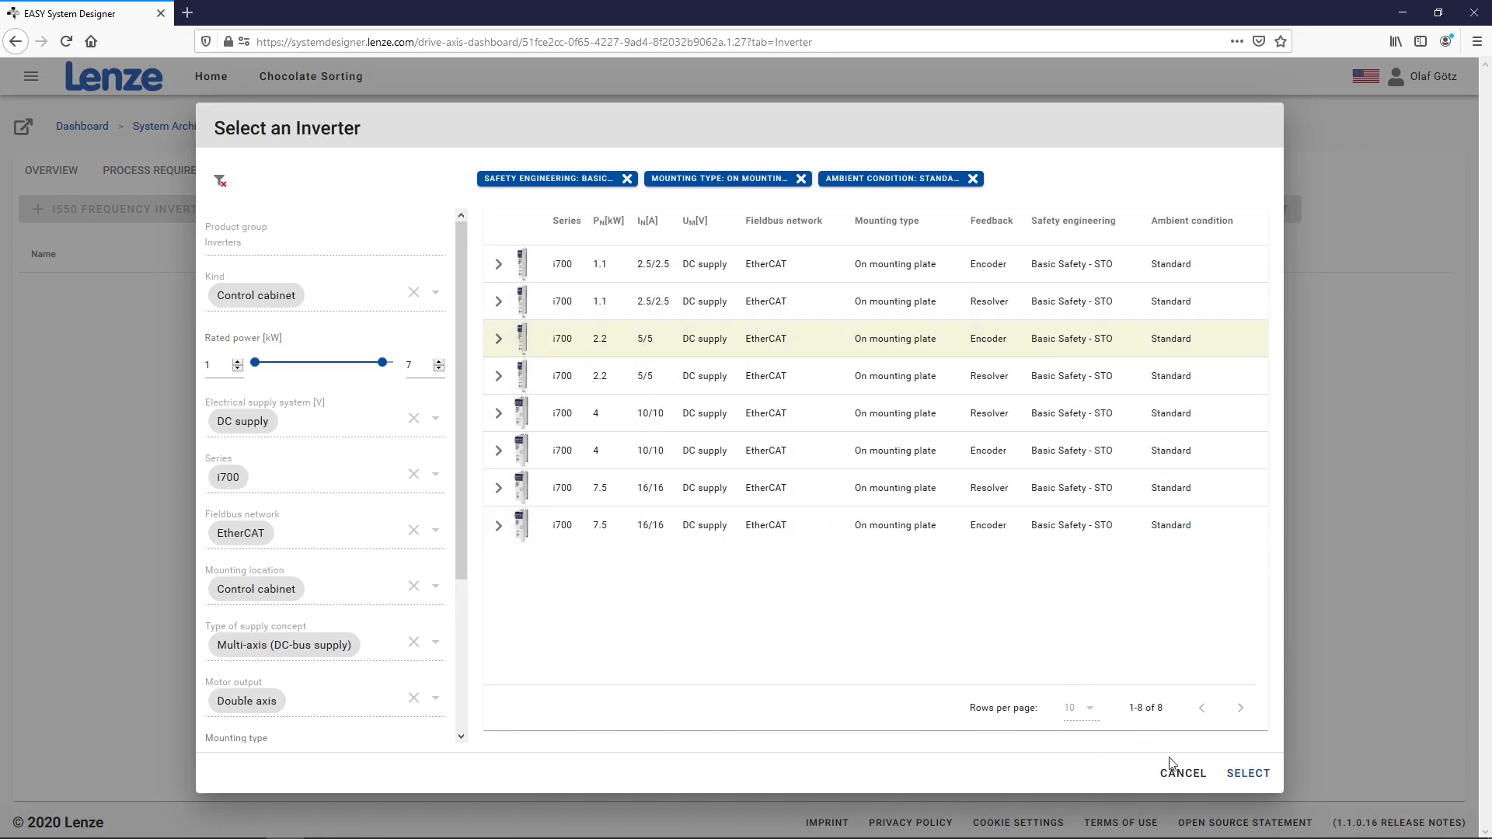
left_click(1243, 773)
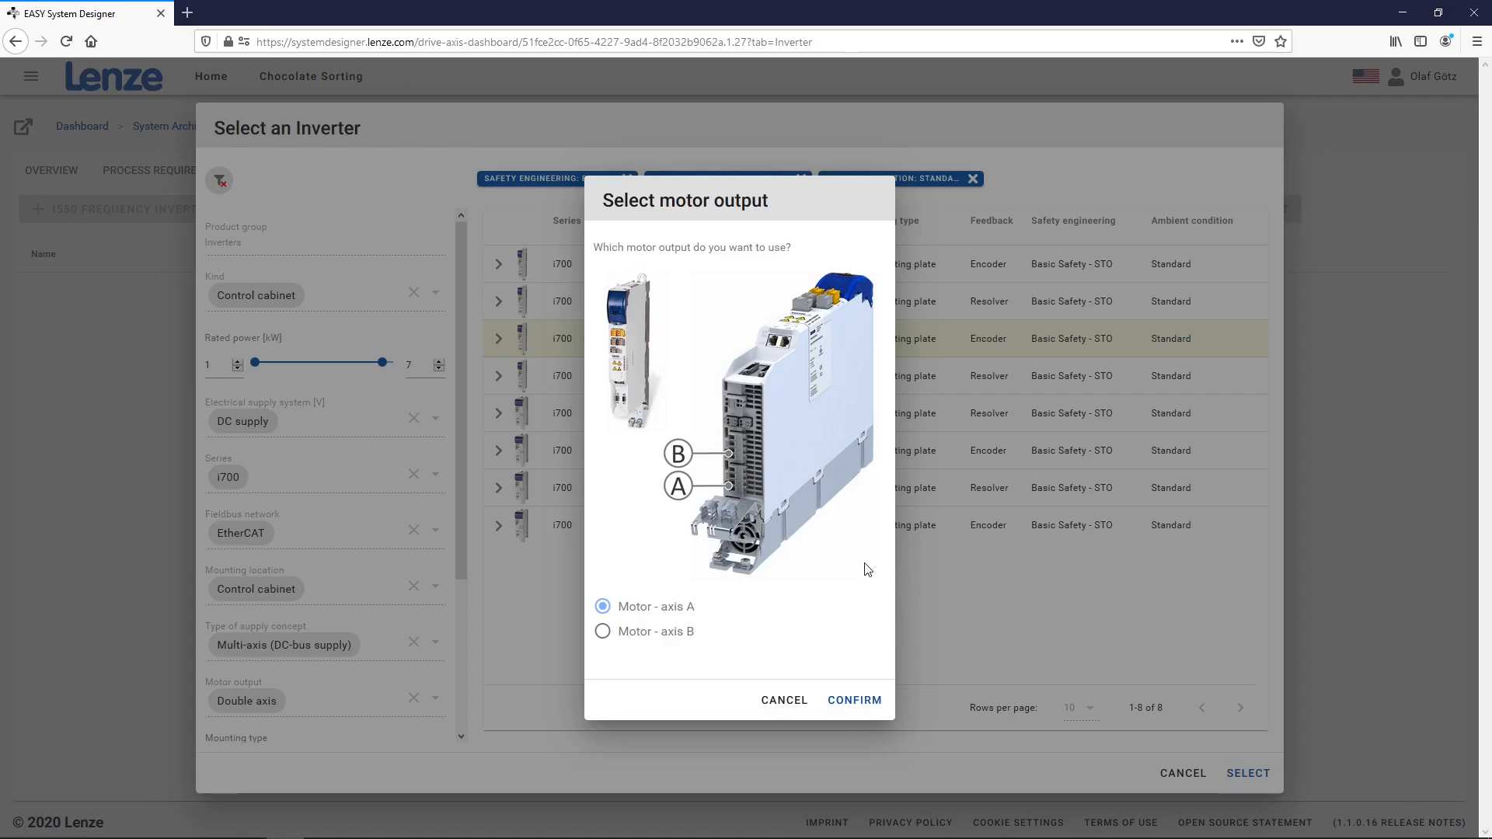
left_click(858, 701)
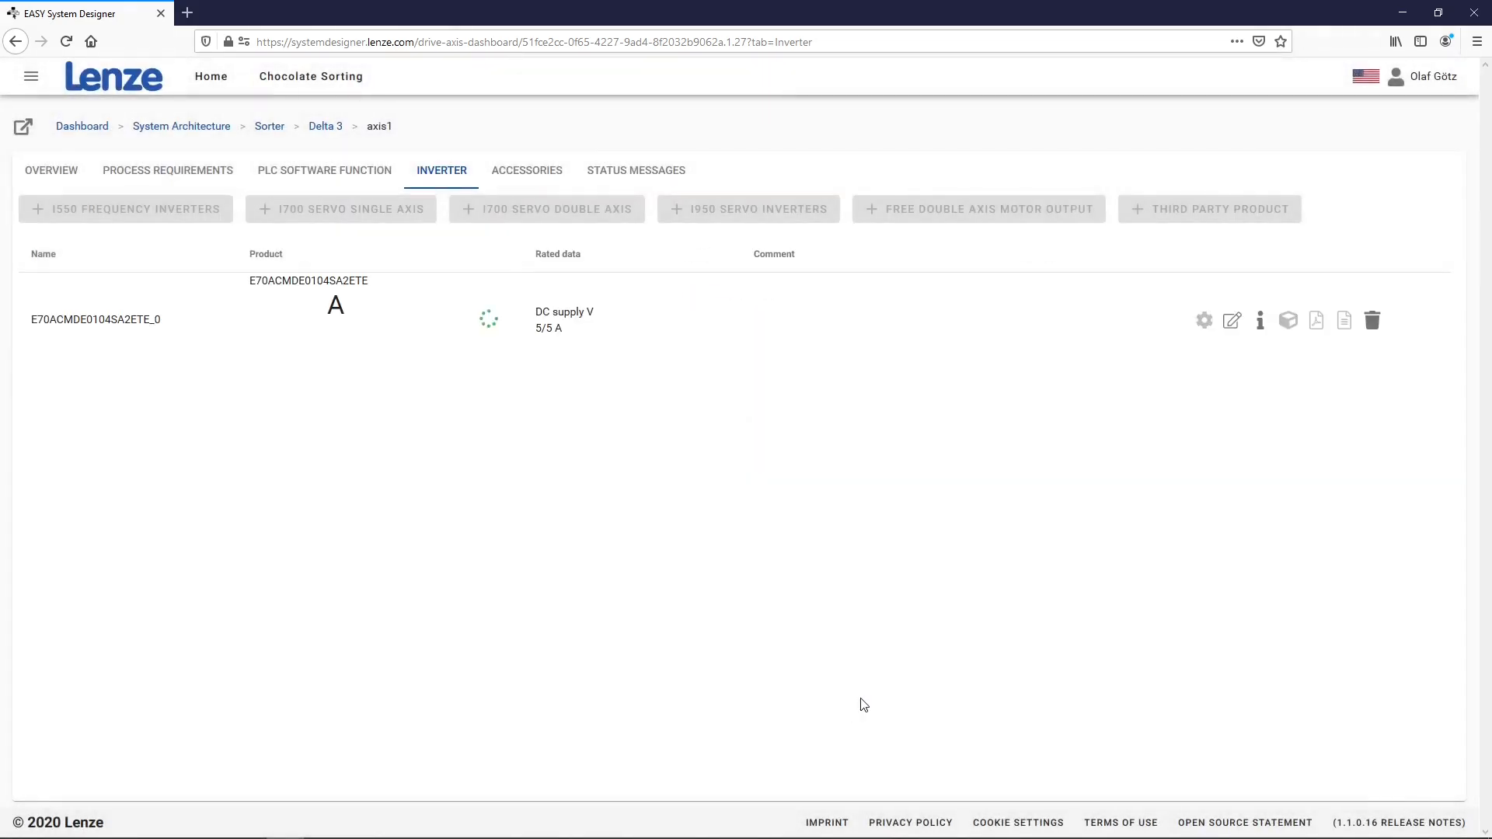
Assign the inverter's free axis B output to axis2
left_click(33, 78)
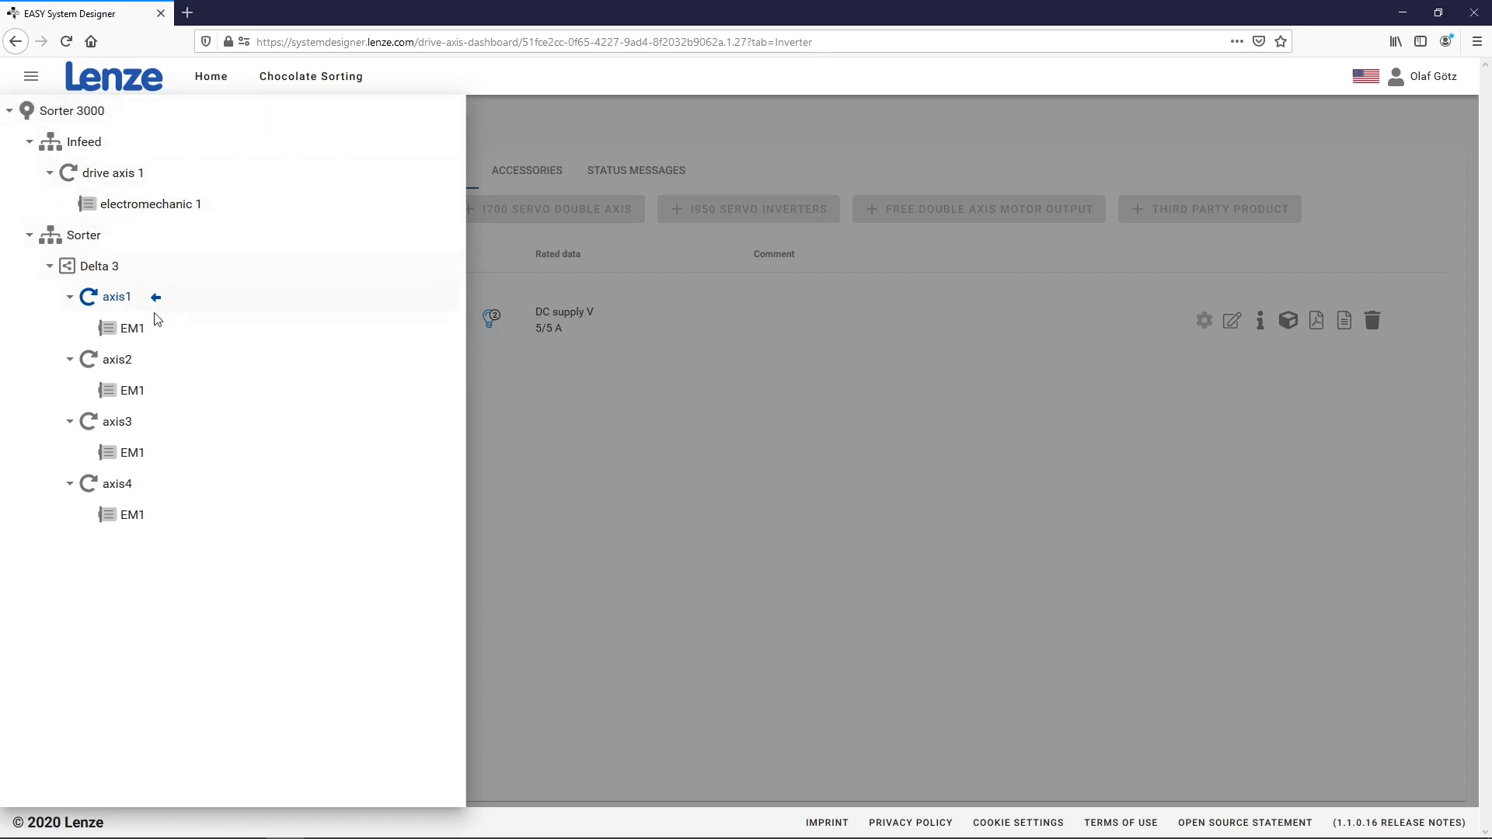
left_click(92, 361)
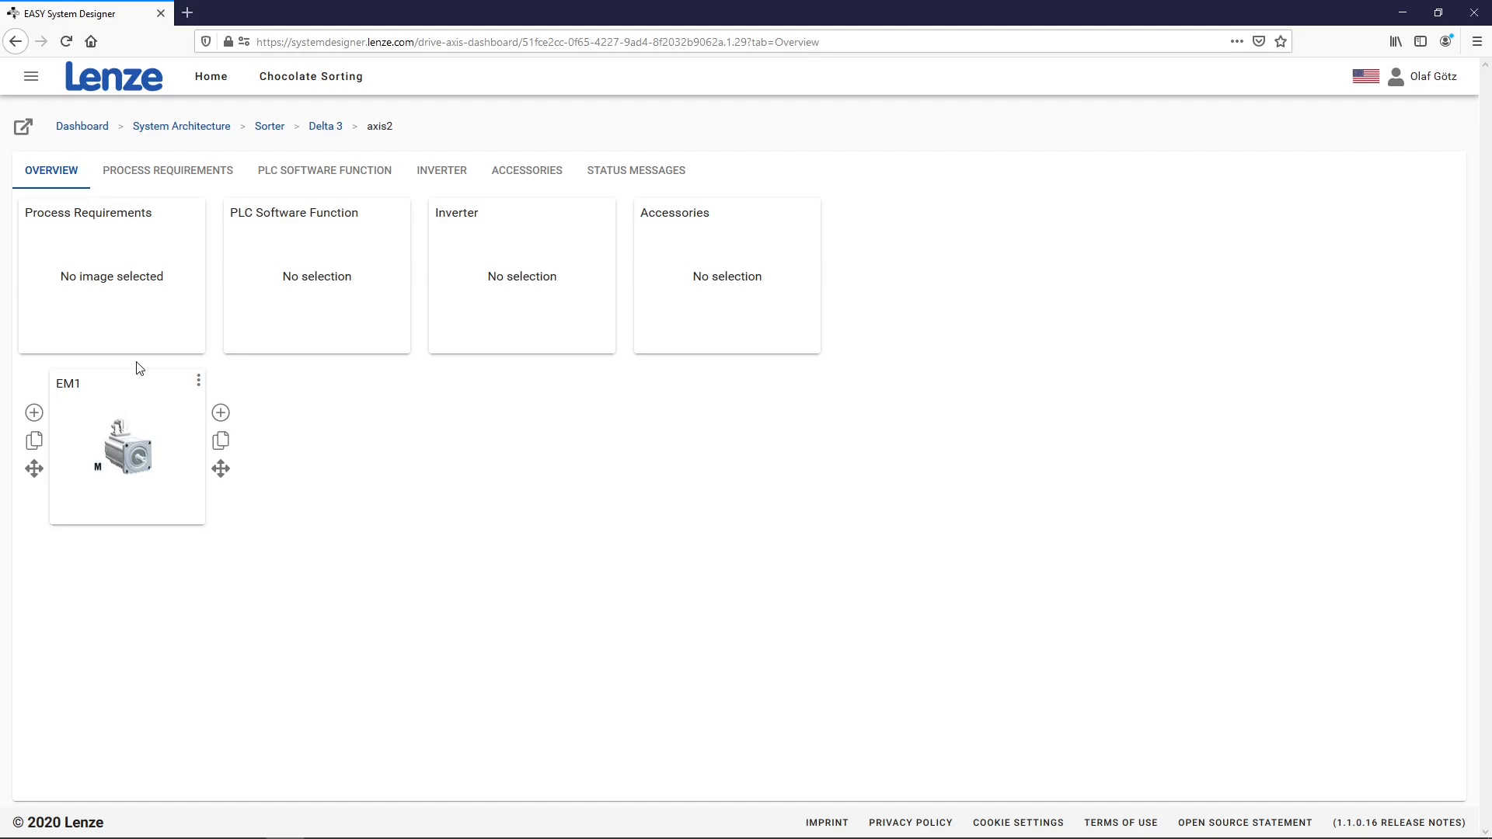
left_click(474, 299)
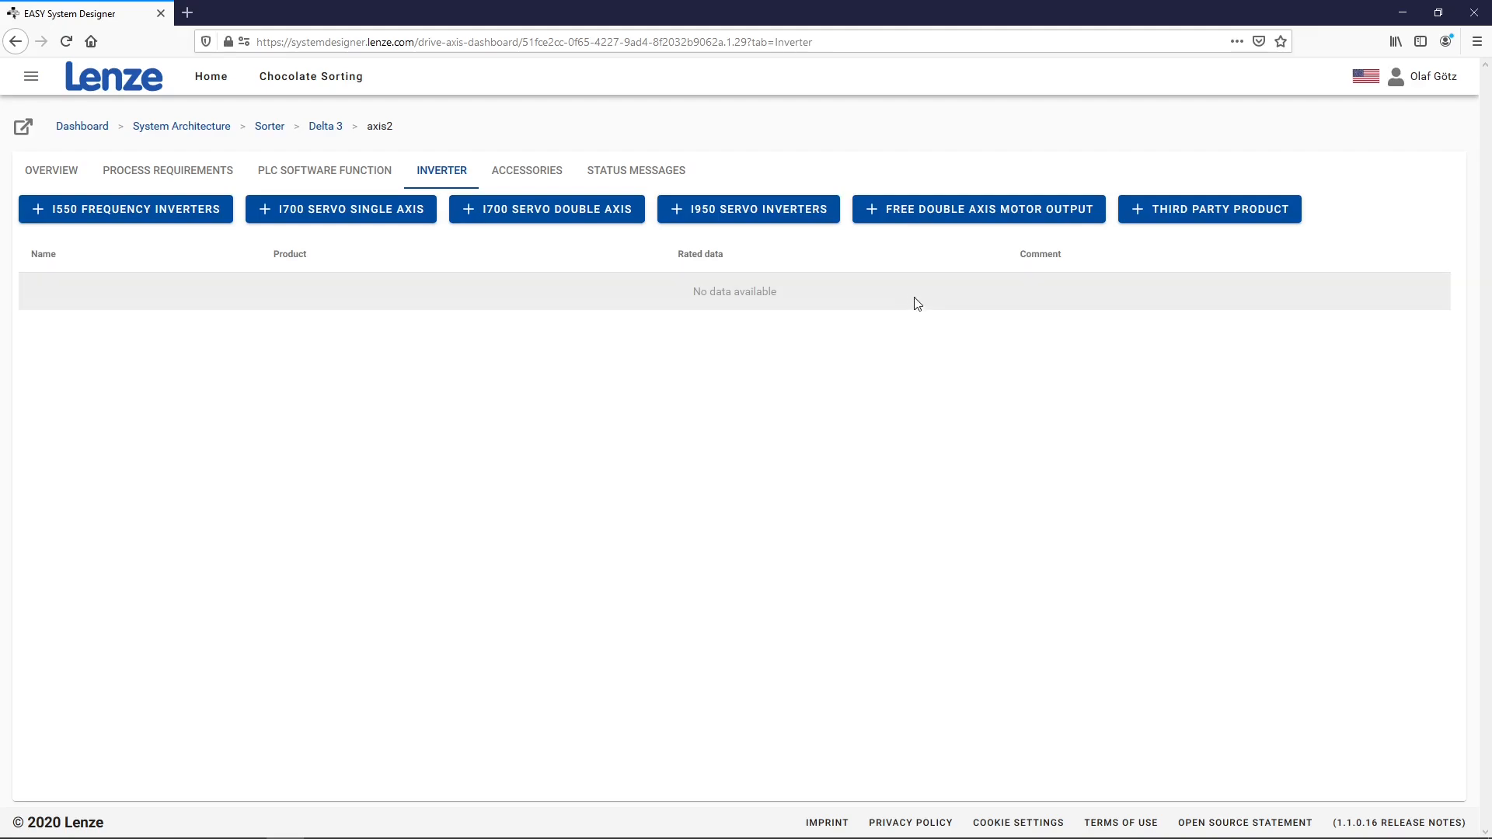
left_click(923, 216)
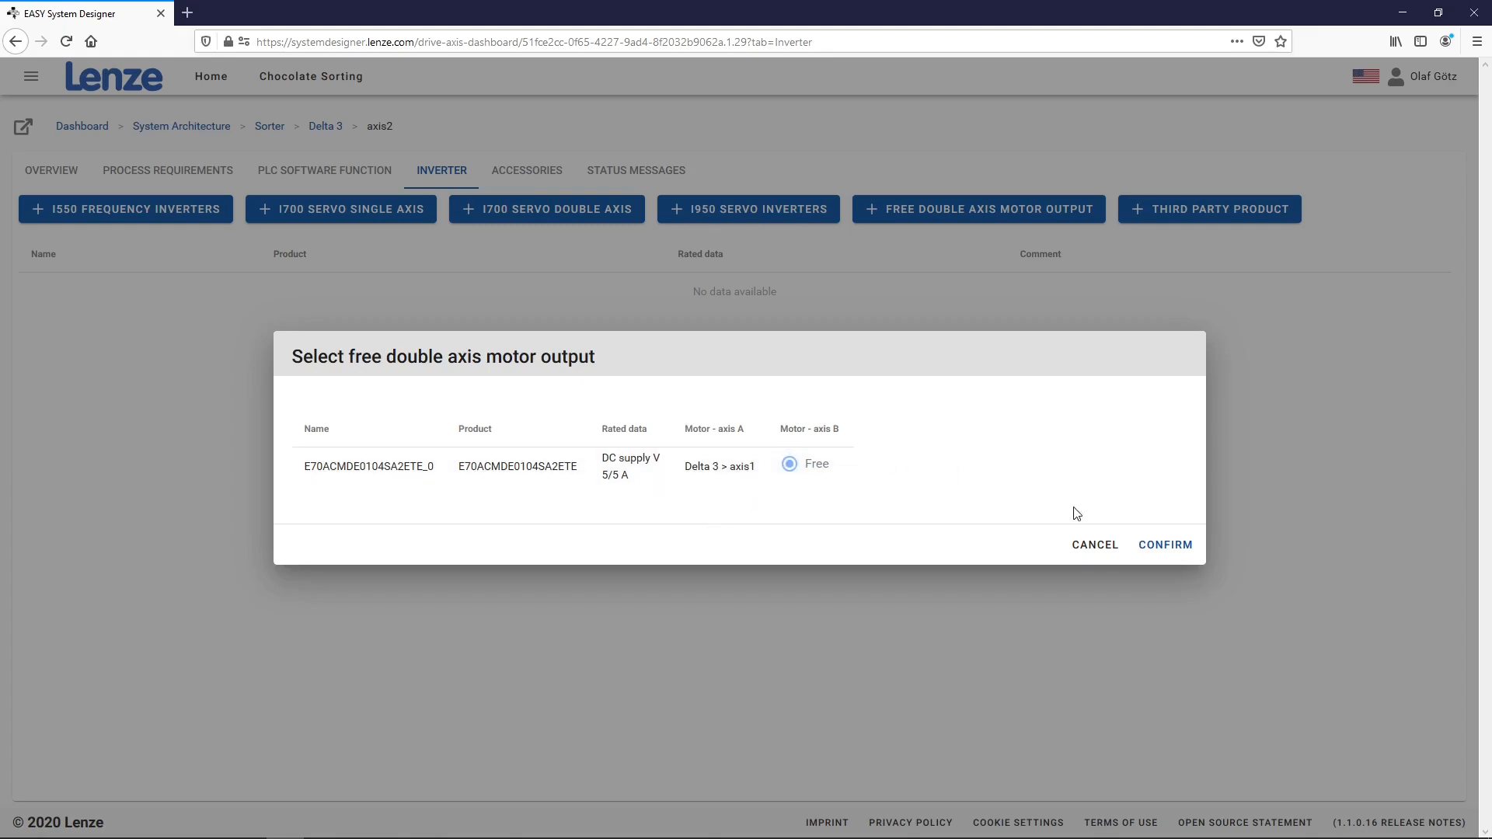
left_click(1163, 547)
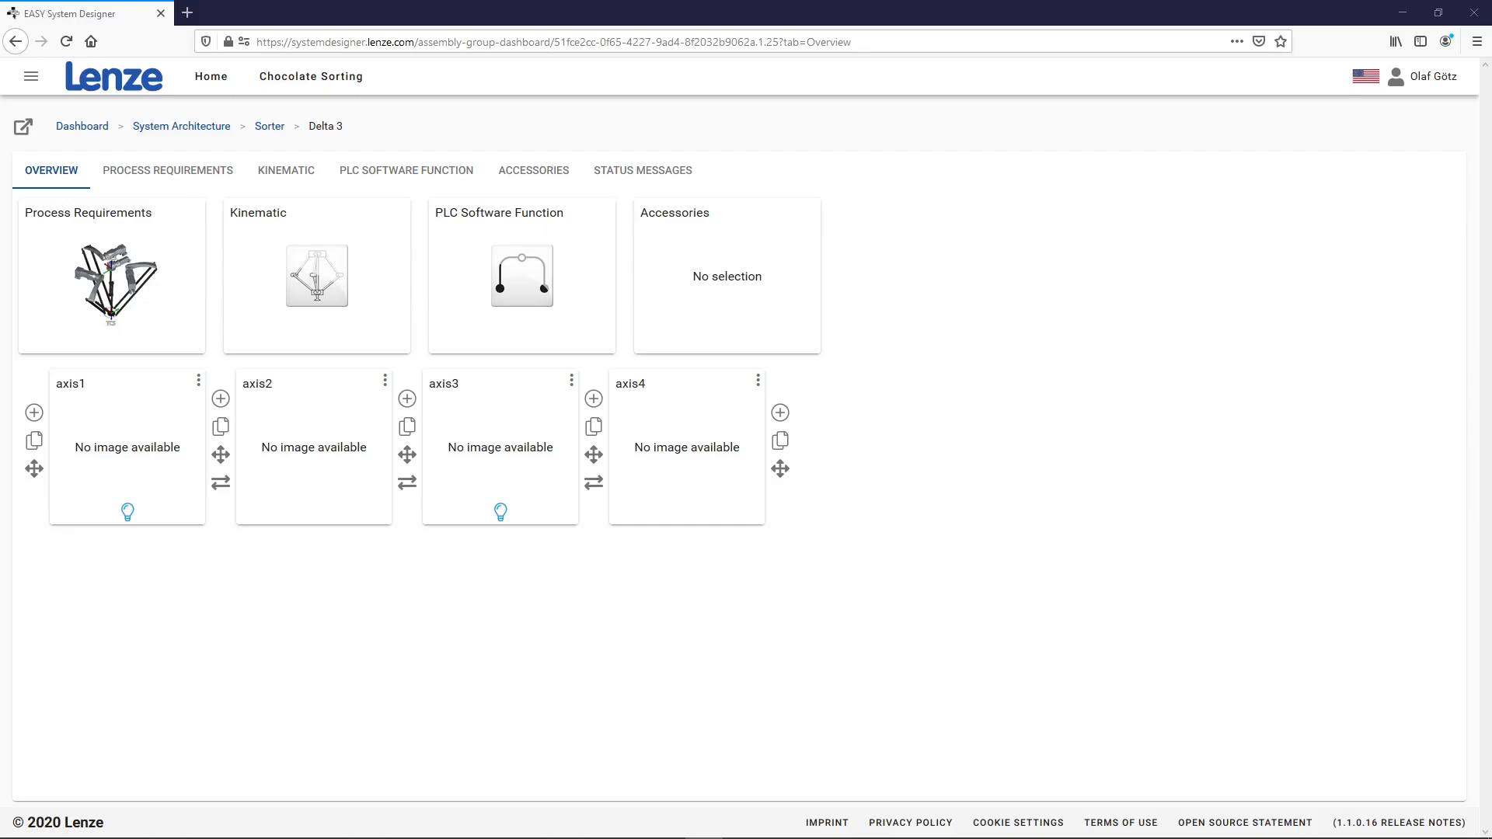
Review the machine topology diagram, then go back to the System Architecture dashboard
left_click(24, 126)
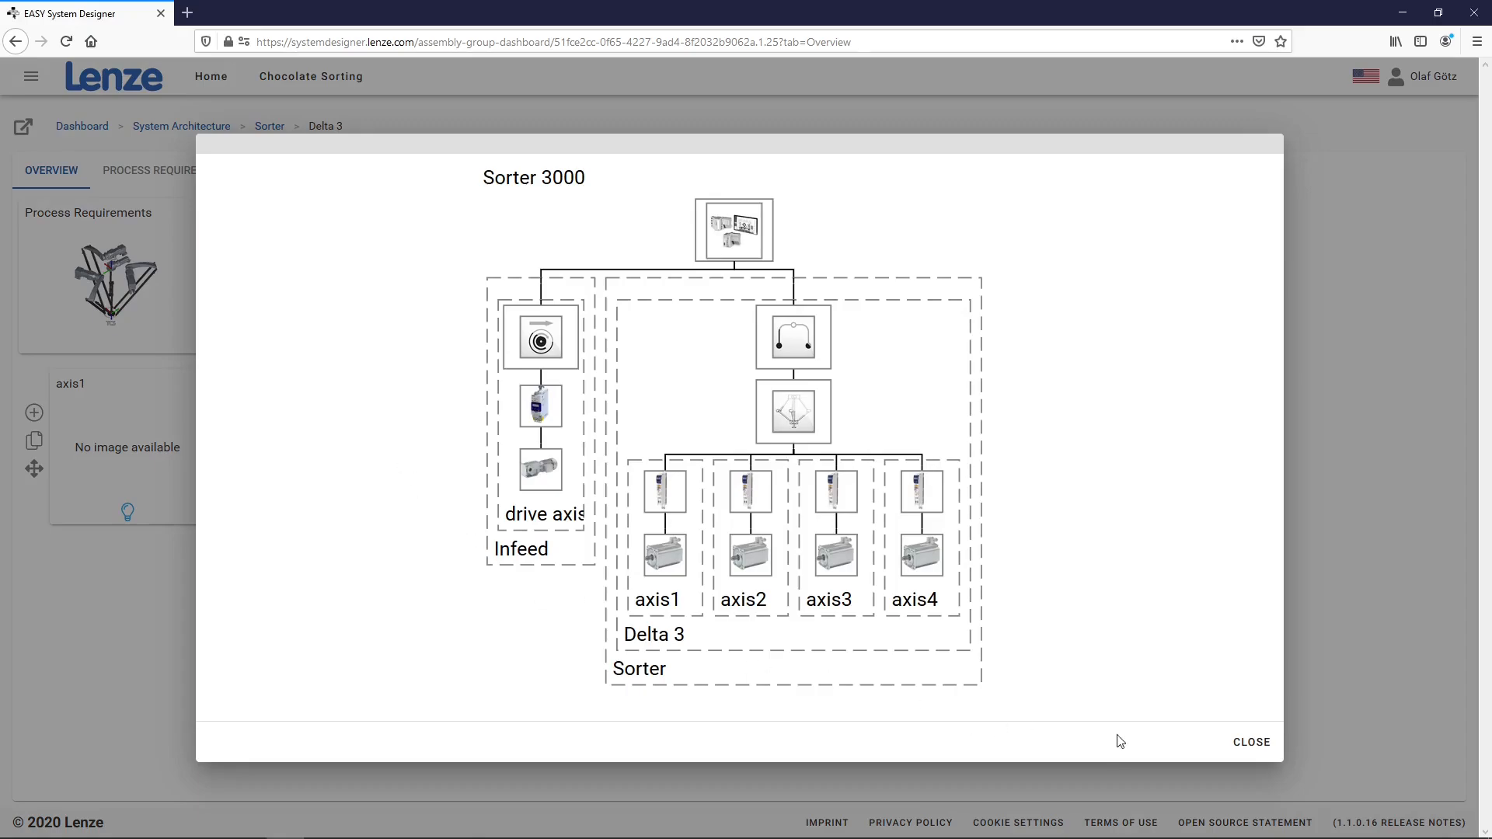
left_click(1241, 746)
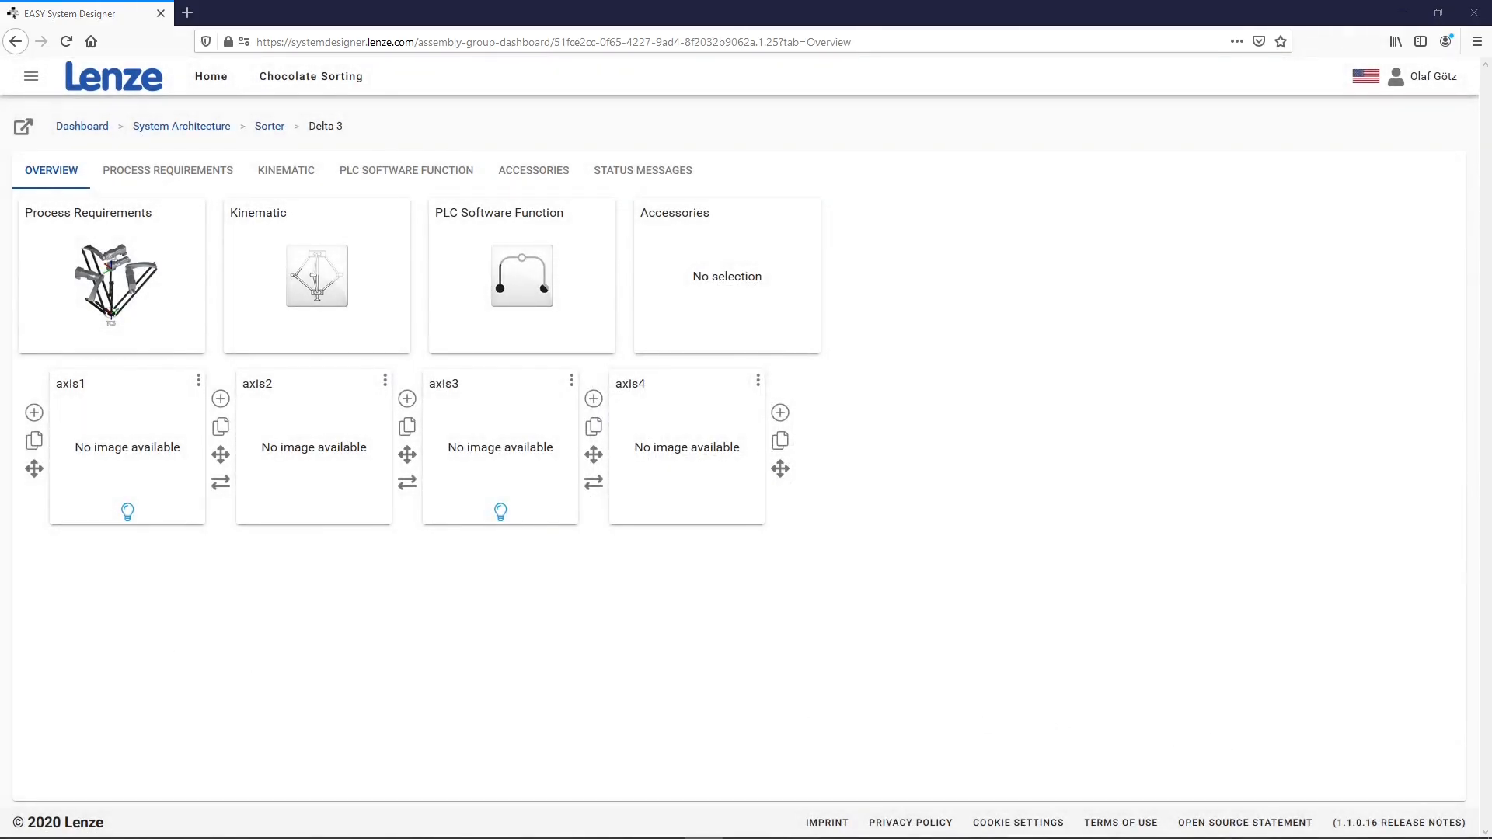
left_click(210, 132)
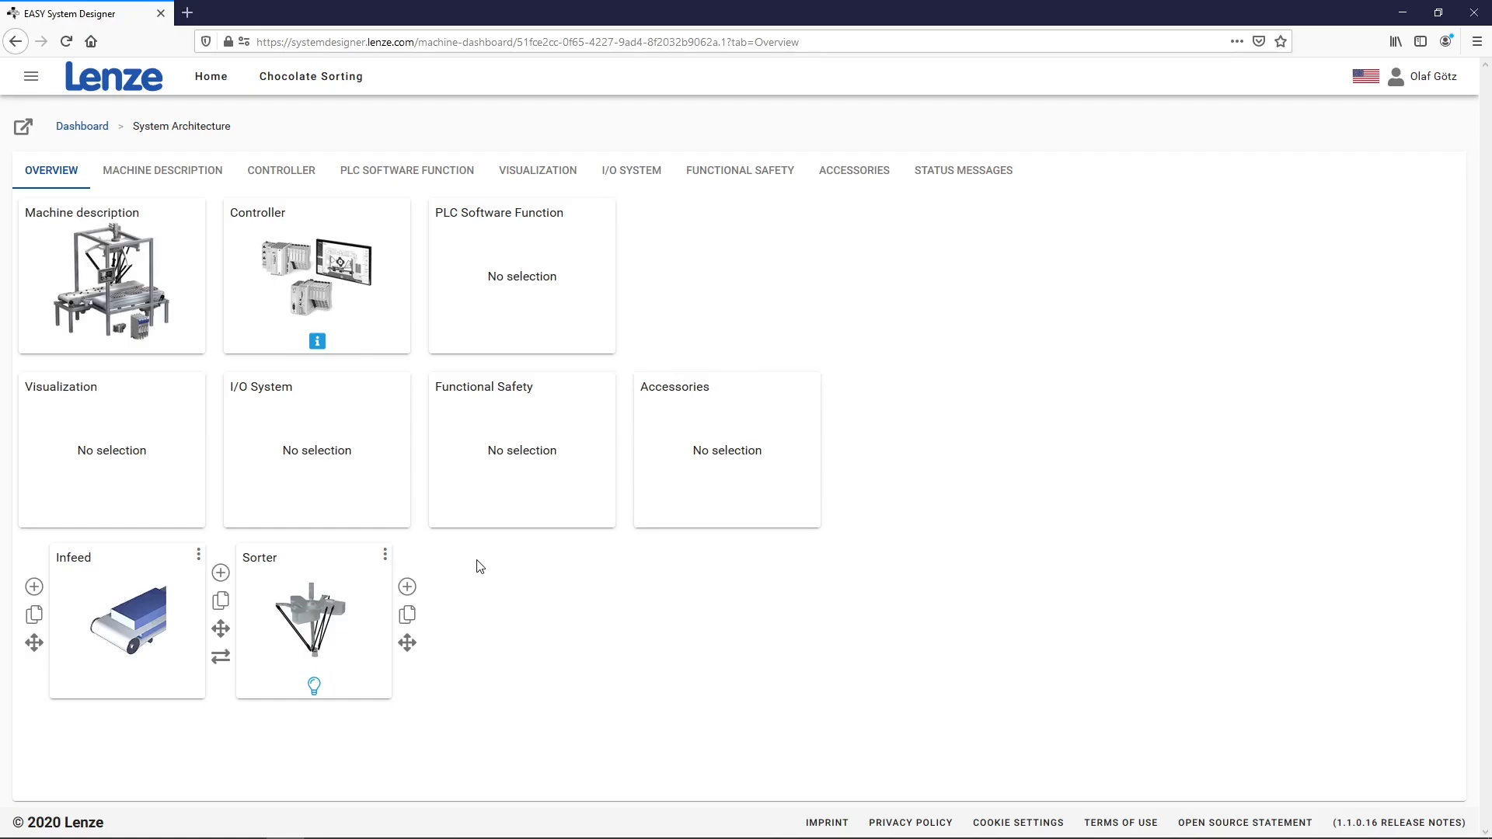
Copy the Infeed as a new module named 'outfeed' after Sorter and check the topology
left_click(408, 619)
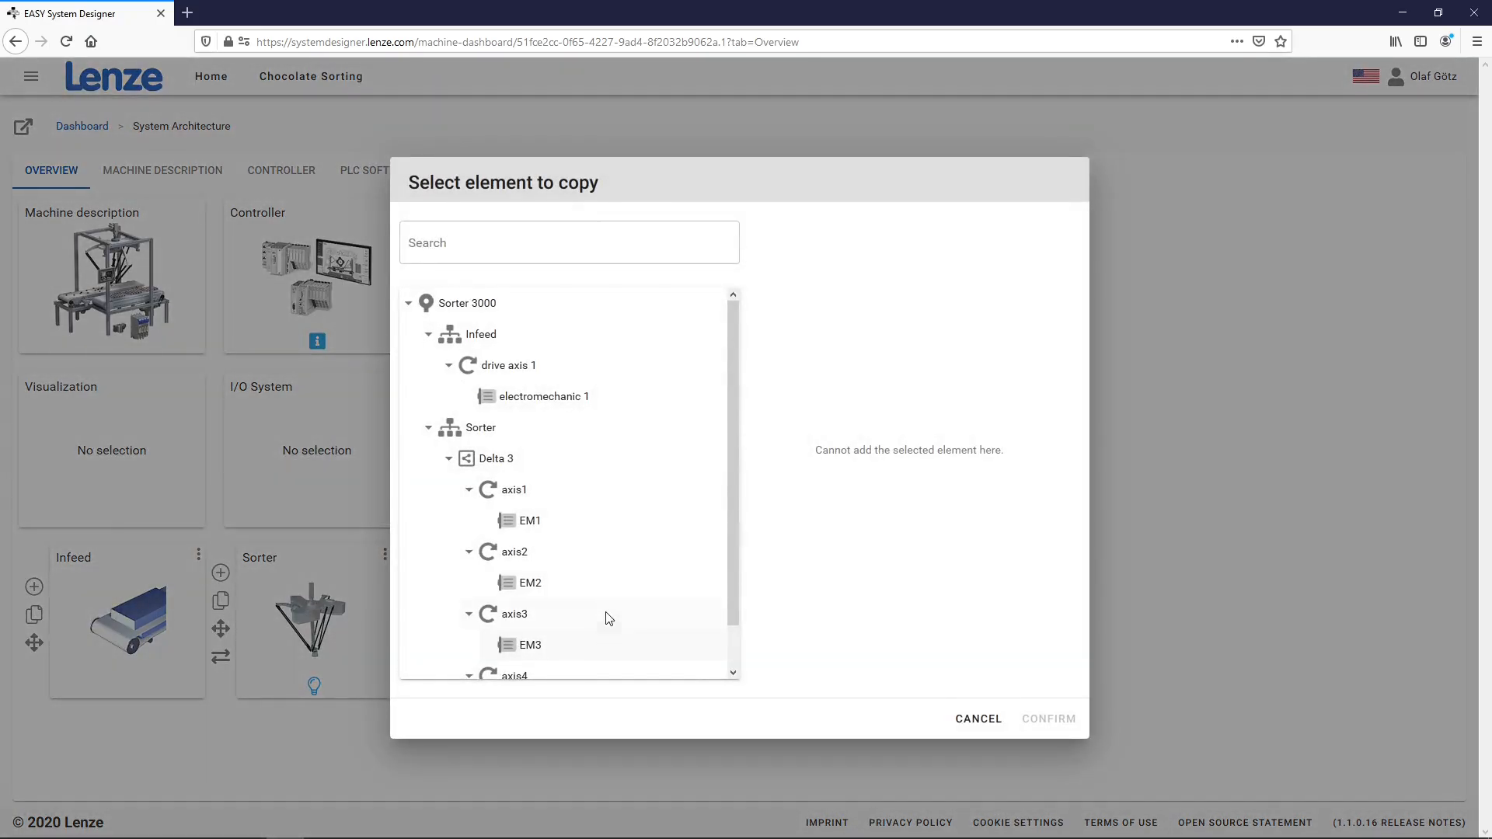
left_click(505, 340)
triple_click(816, 243)
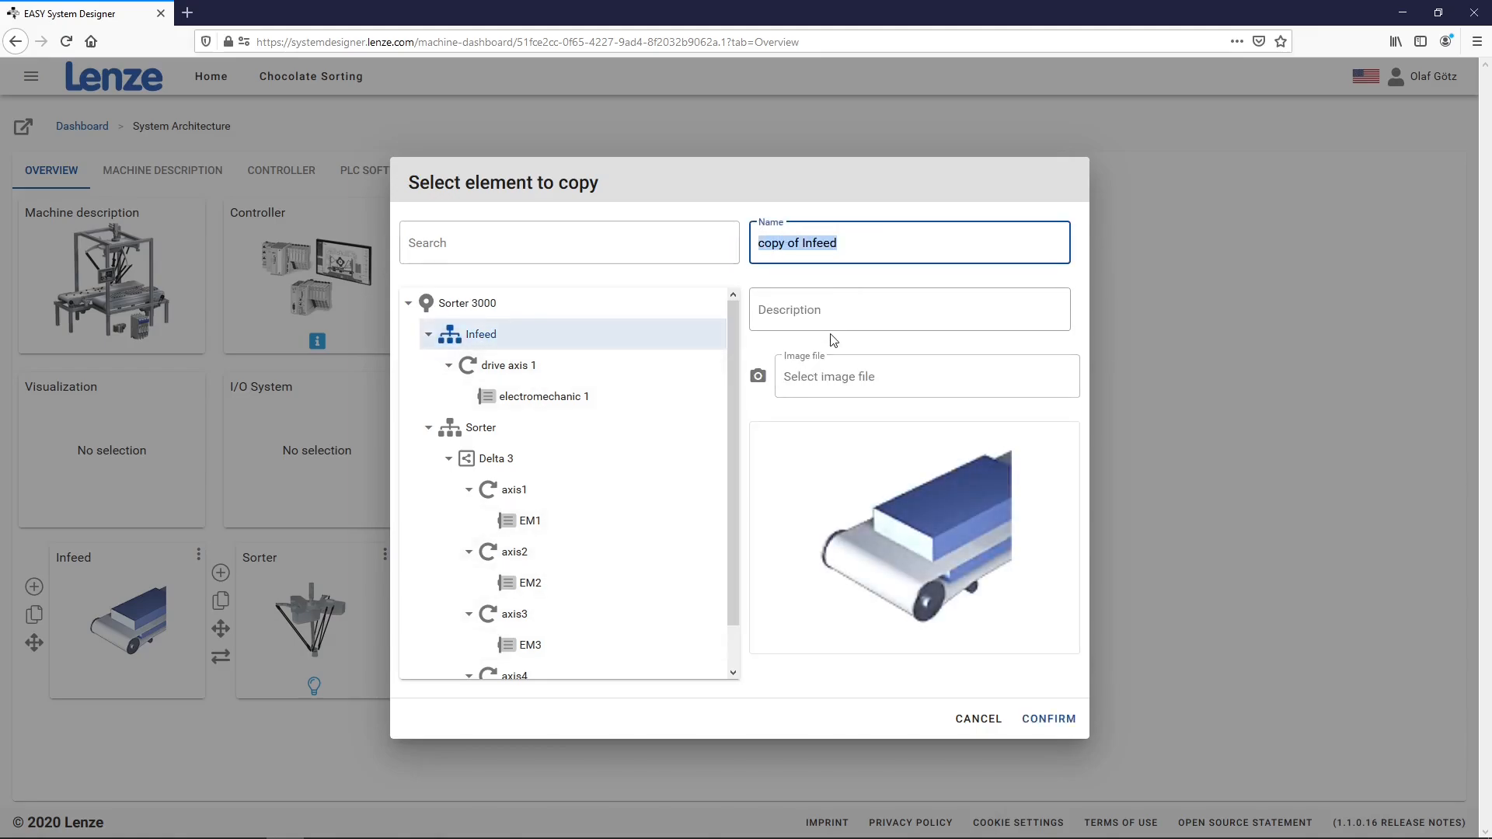
type("outfeed")
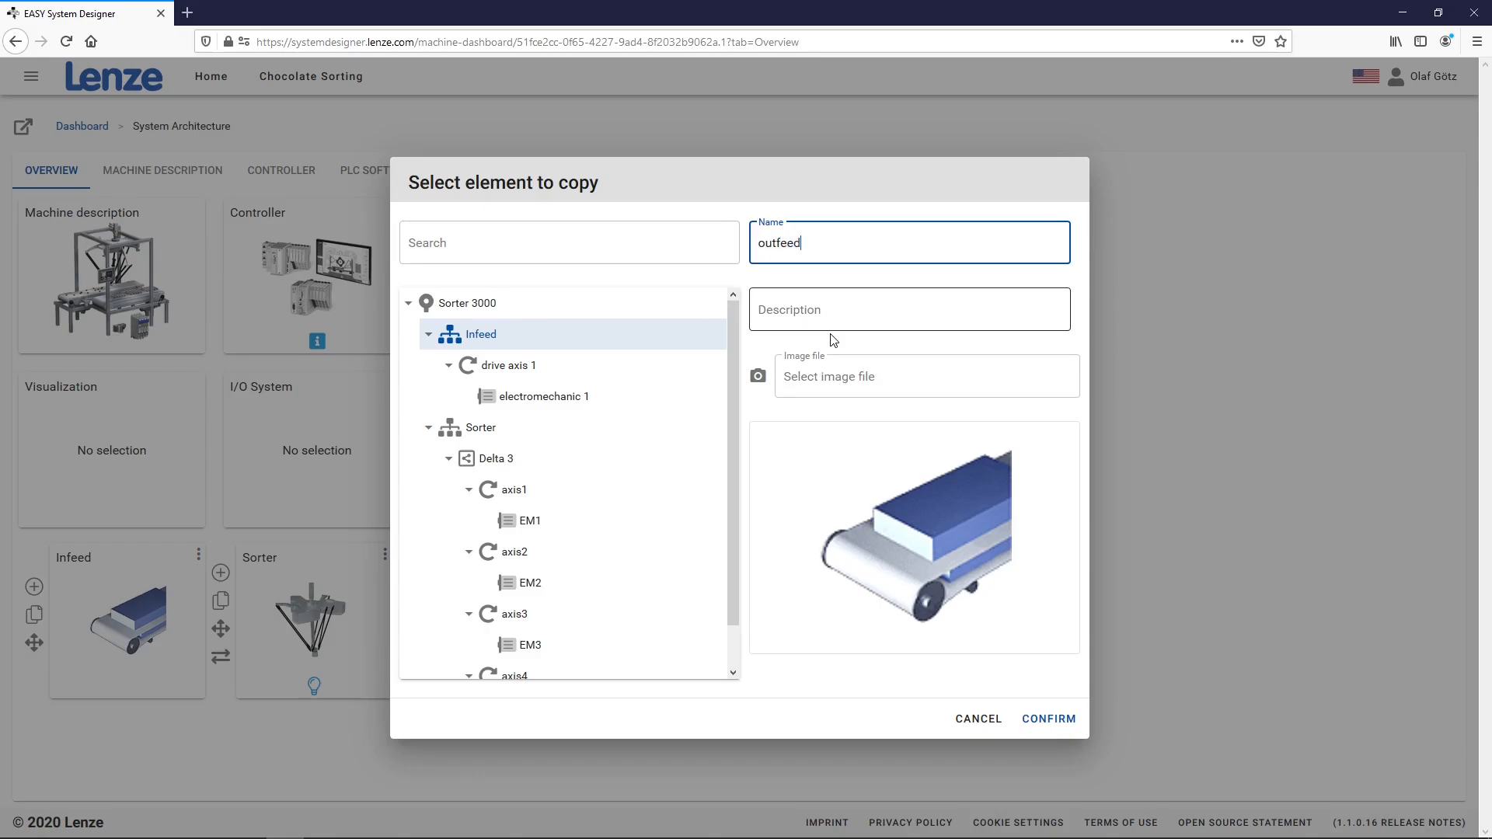
left_click(1043, 719)
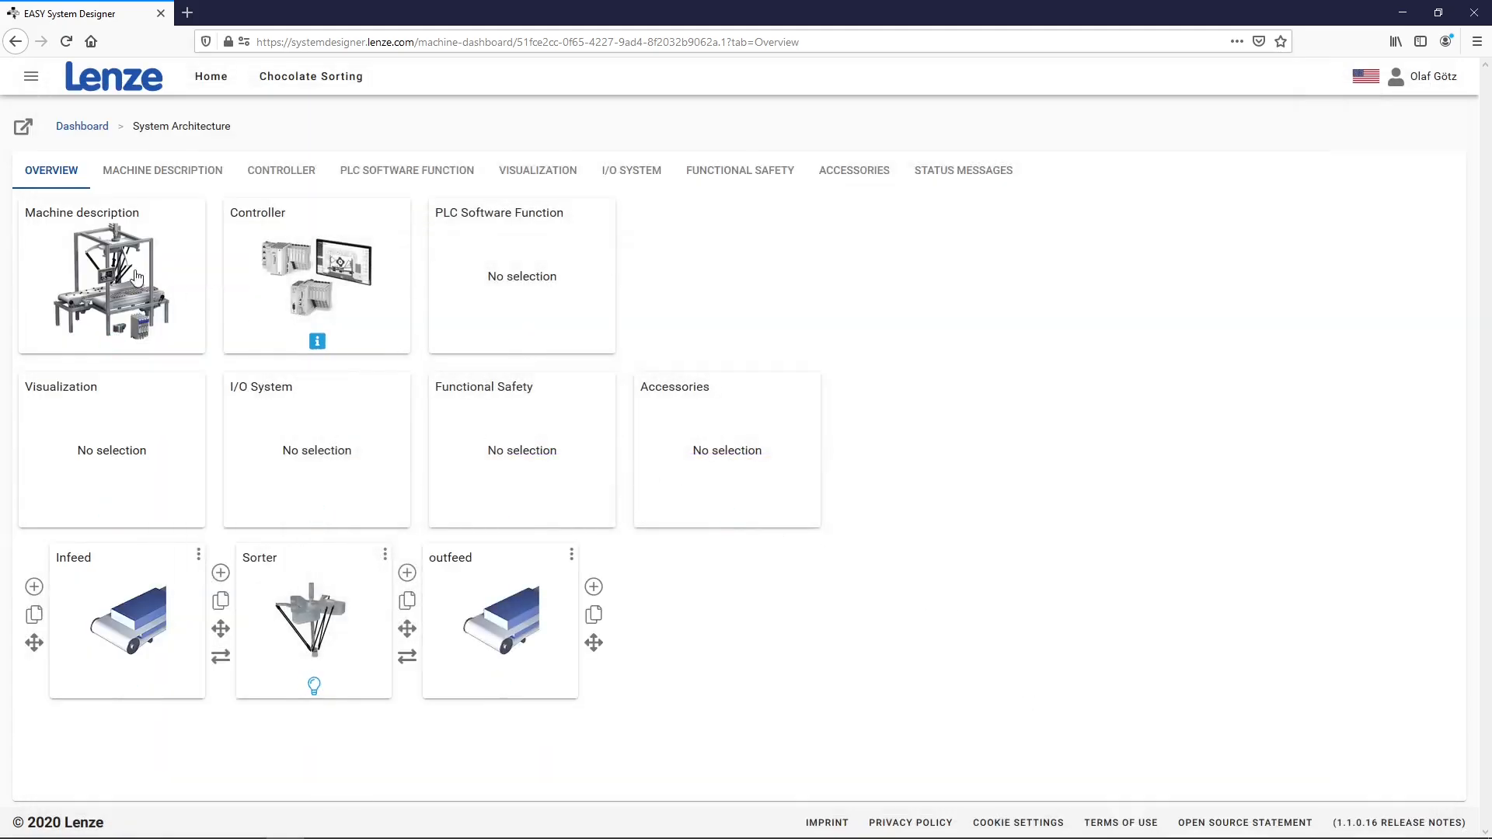
left_click(24, 130)
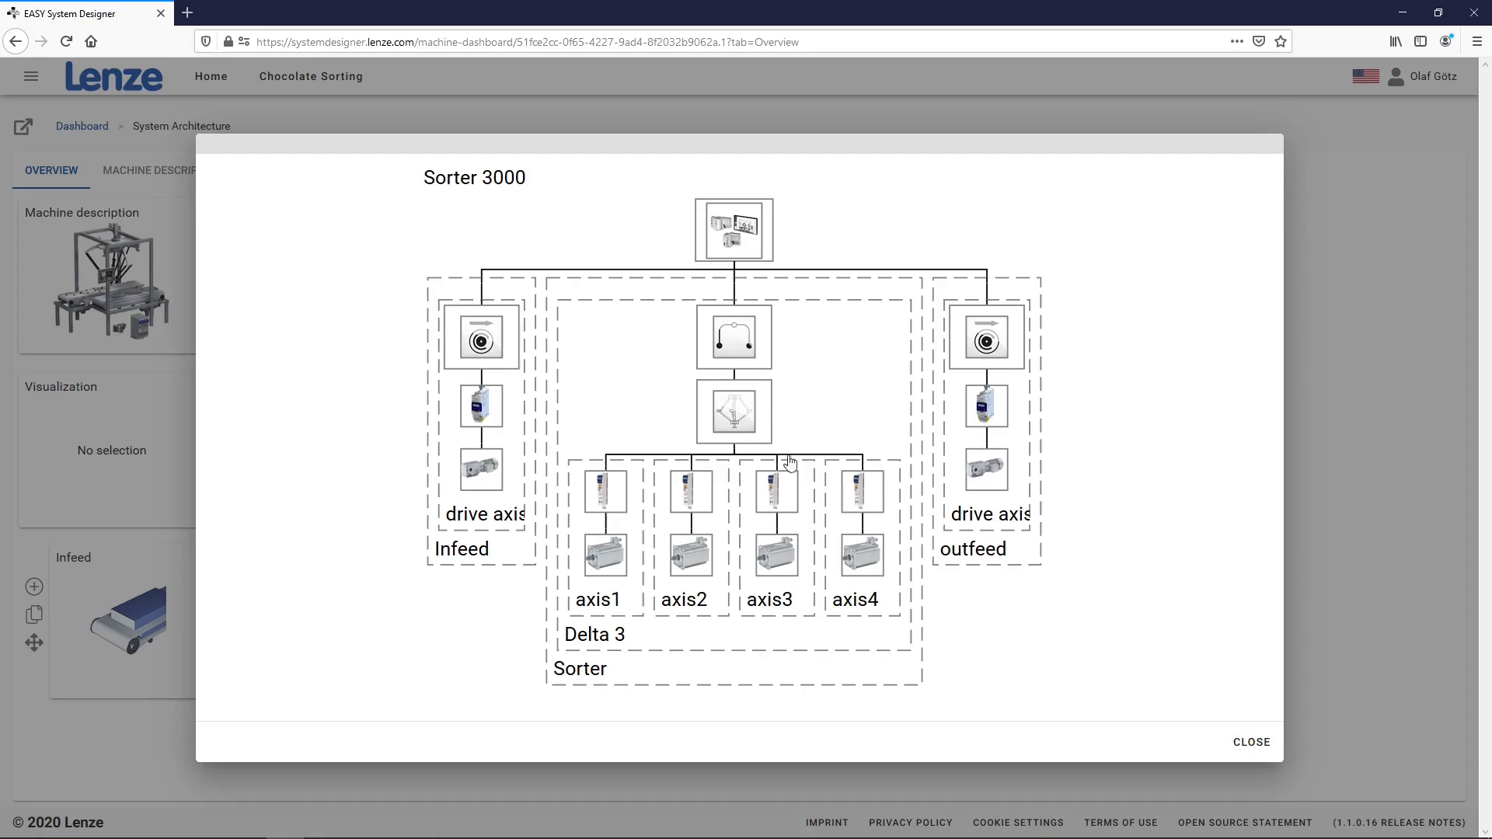
left_click(1246, 746)
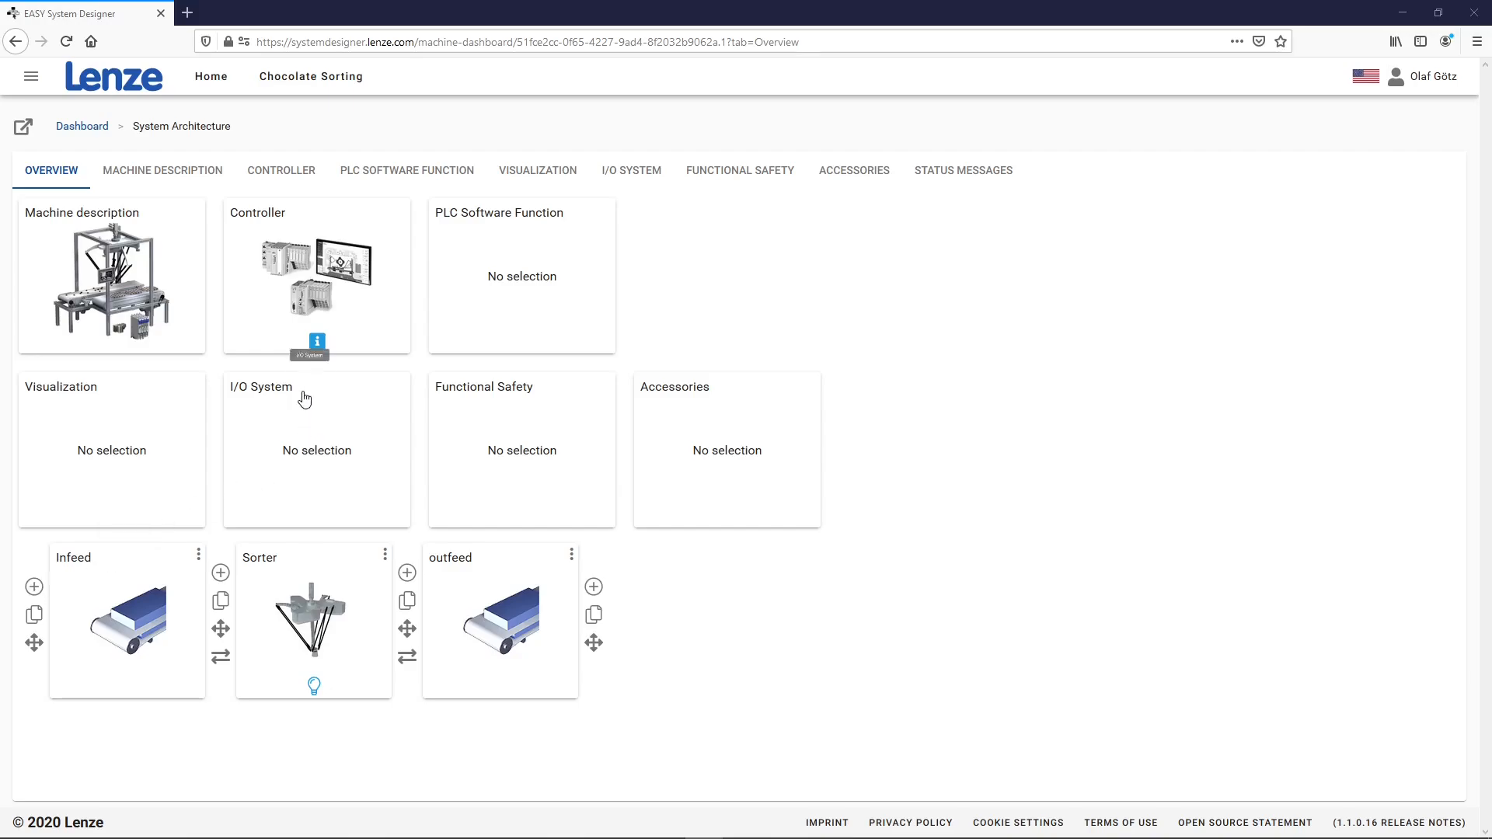
Add the 13.3-inch v800-C IPC & Monitor with Core i5 to the visualization, then switch to I/O System
left_click(121, 445)
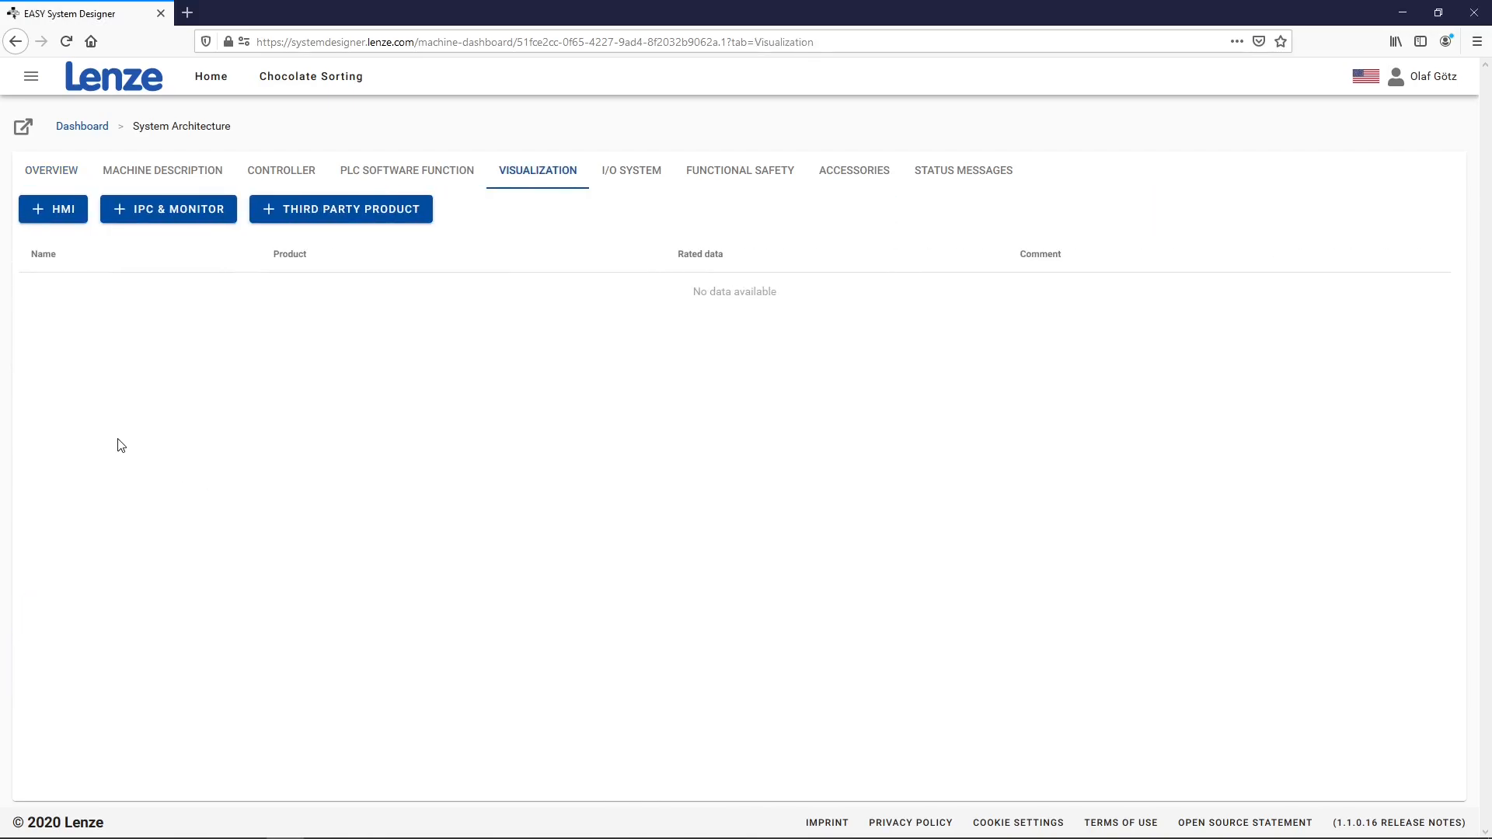
left_click(166, 213)
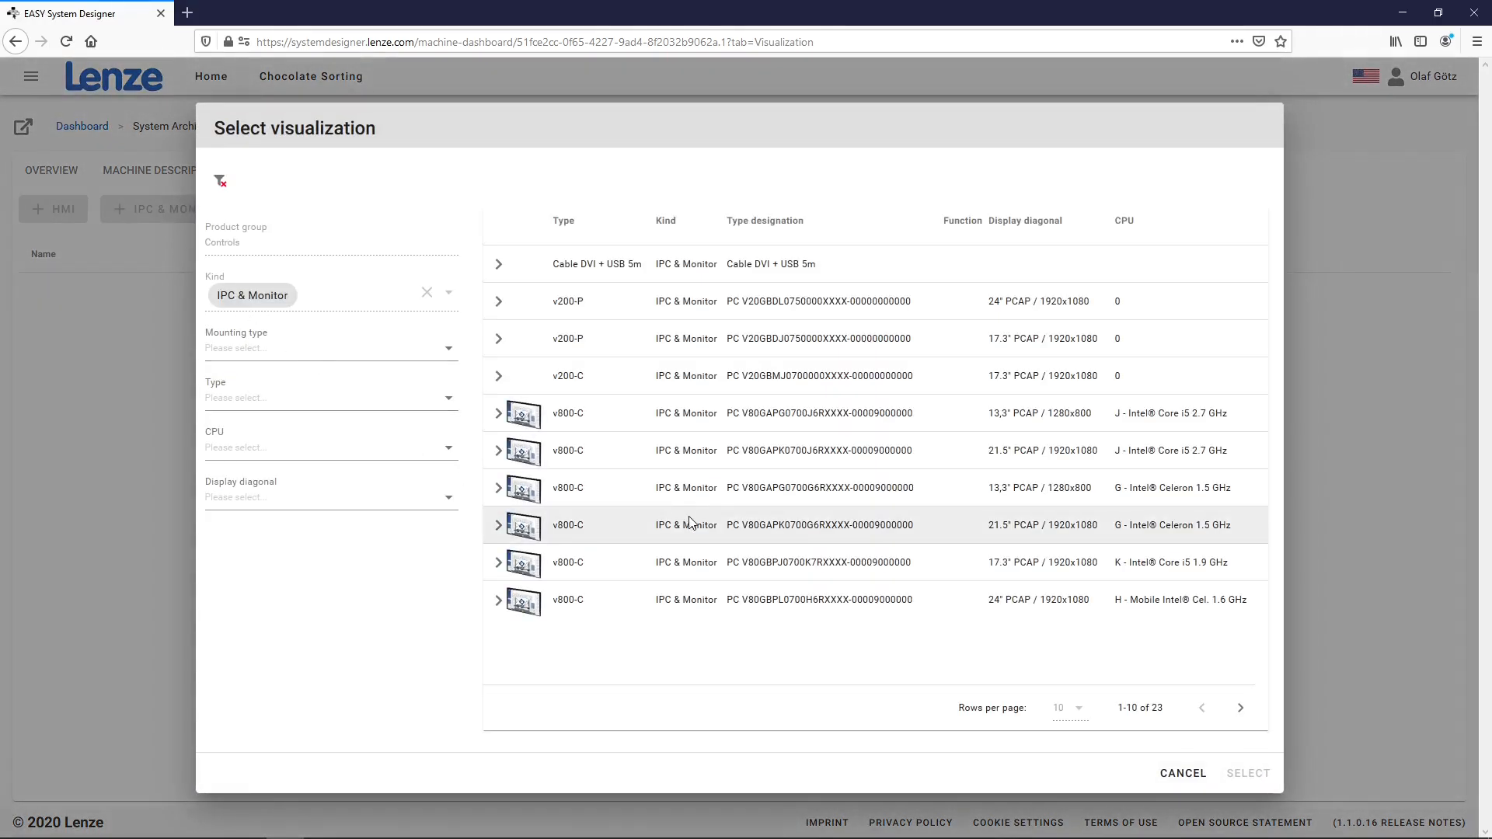
left_click(633, 419)
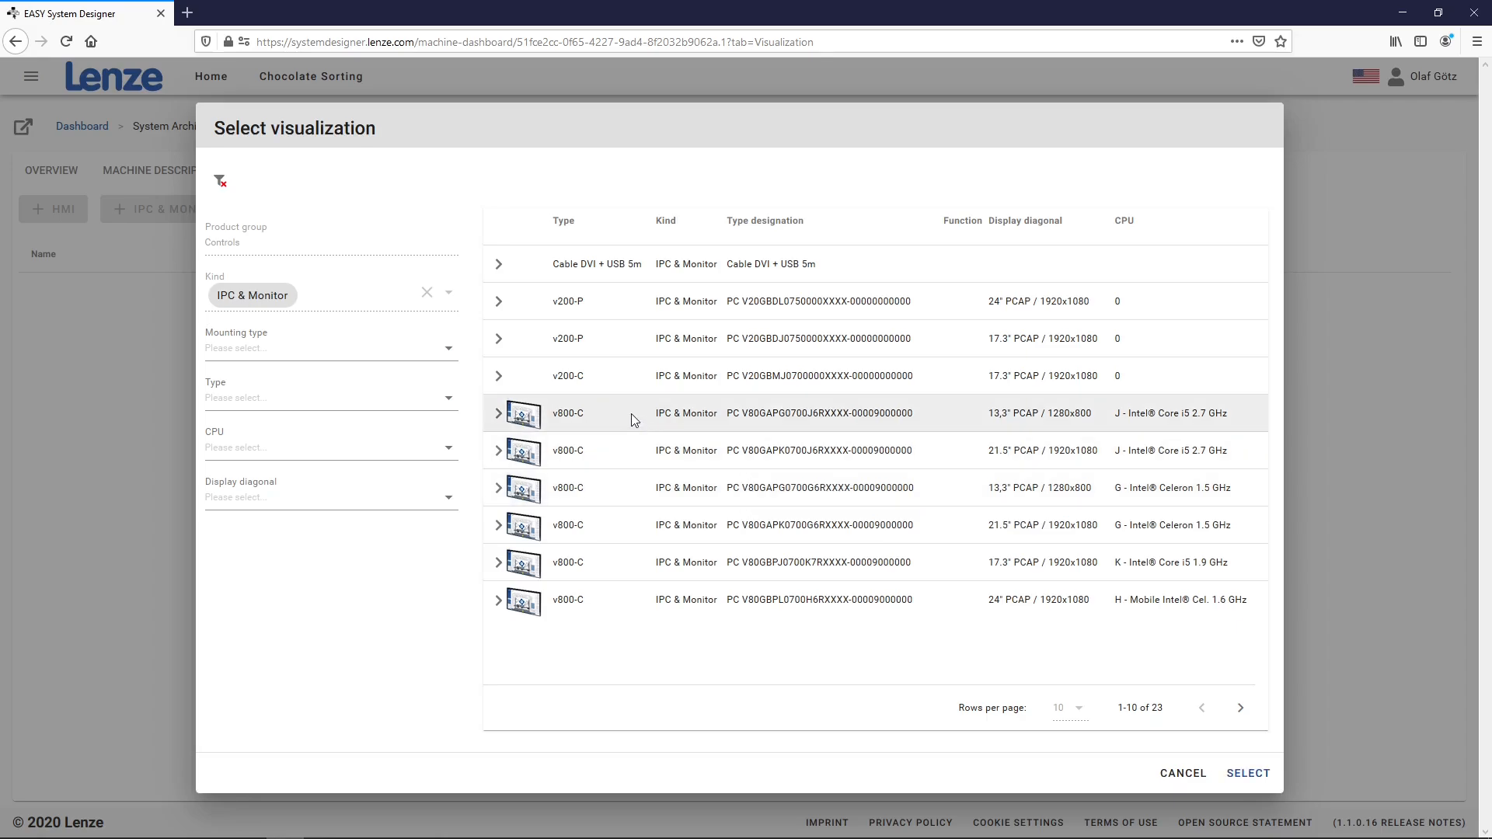
left_click(1262, 774)
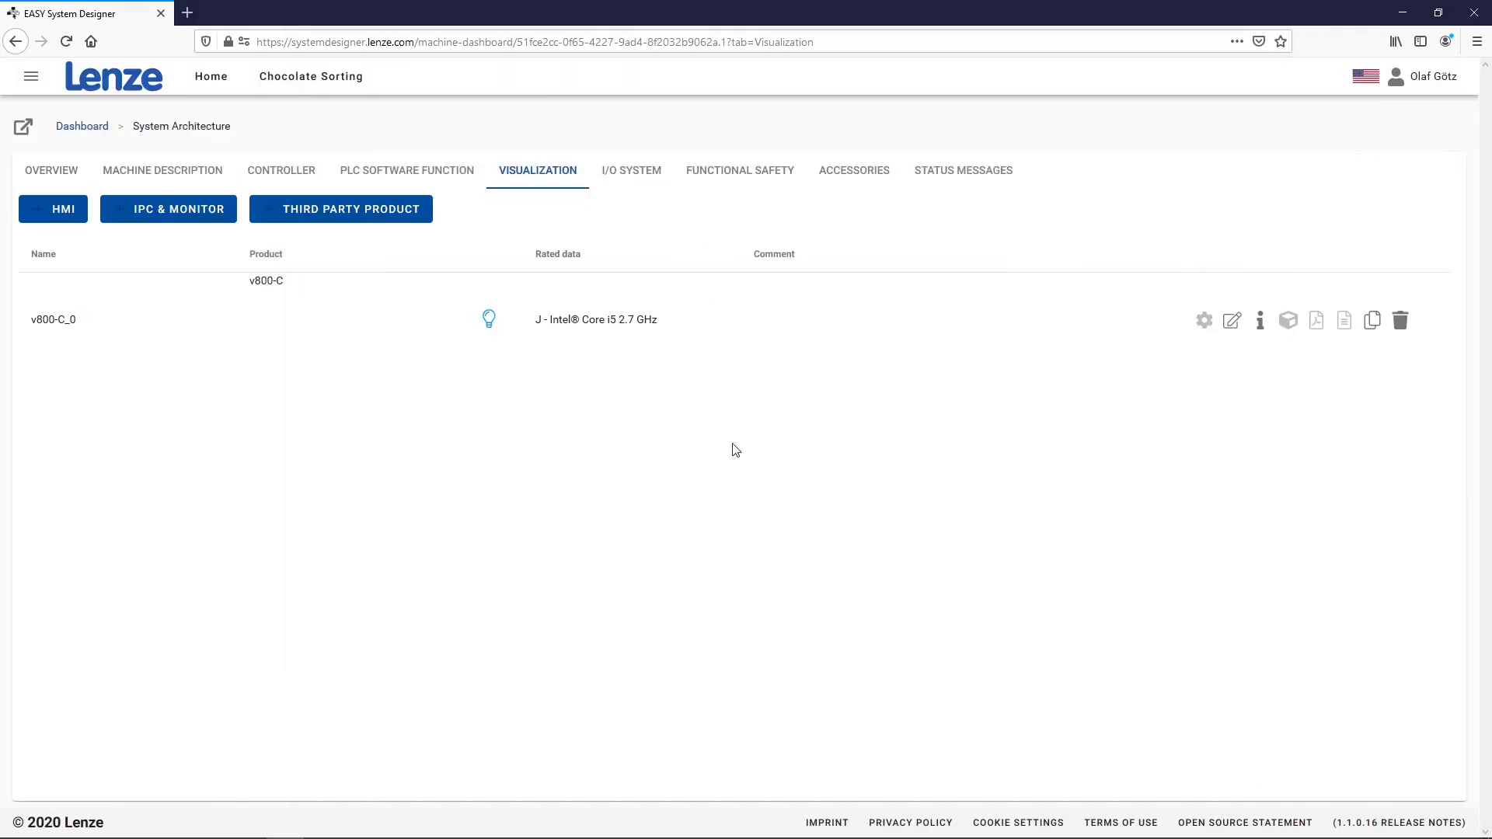
left_click(640, 181)
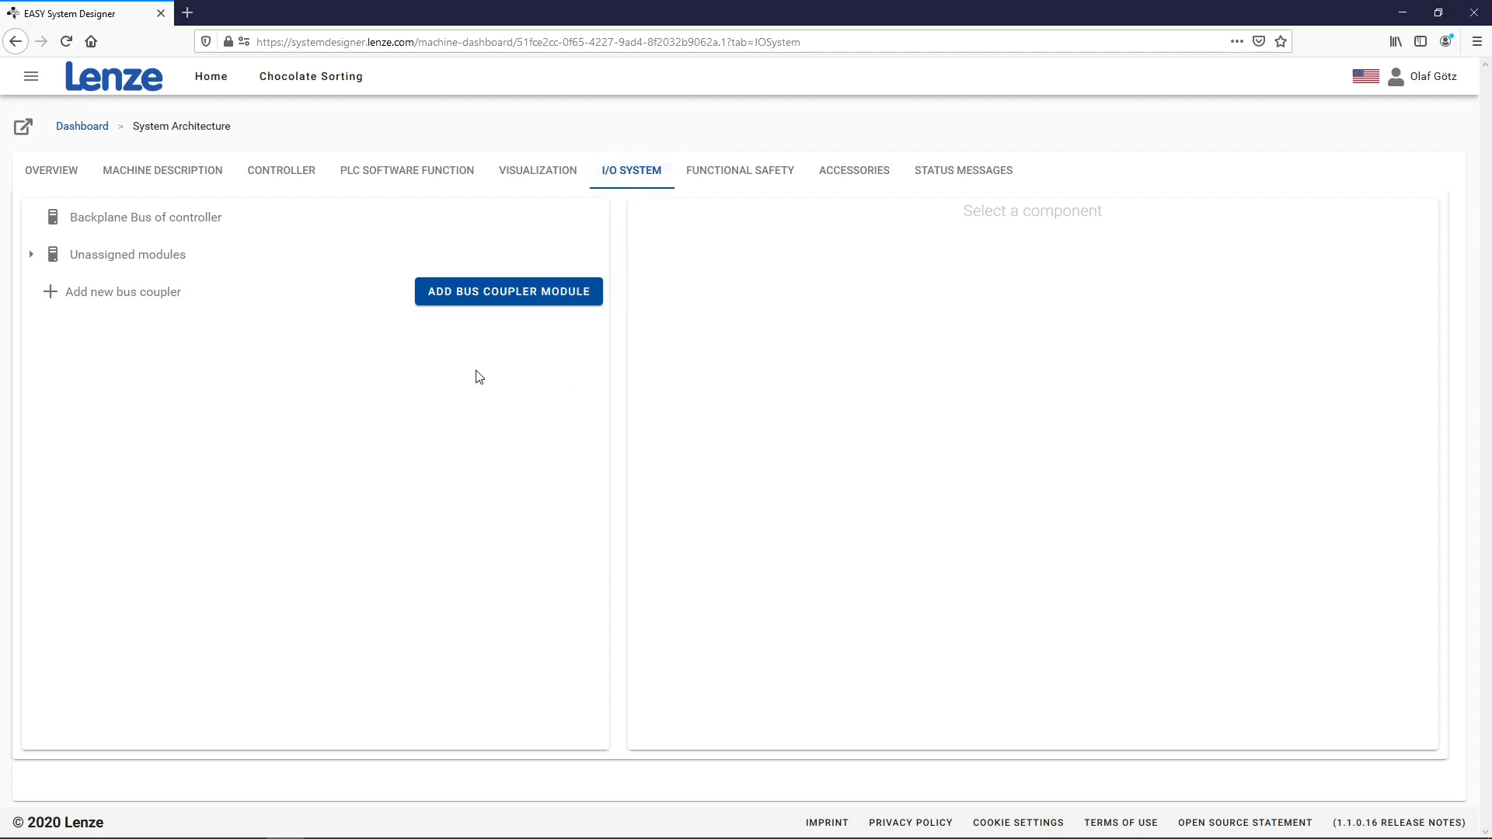
Add the EPM-S130_0 EtherCAT bus coupler to the I/O system and expand its node
left_click(511, 293)
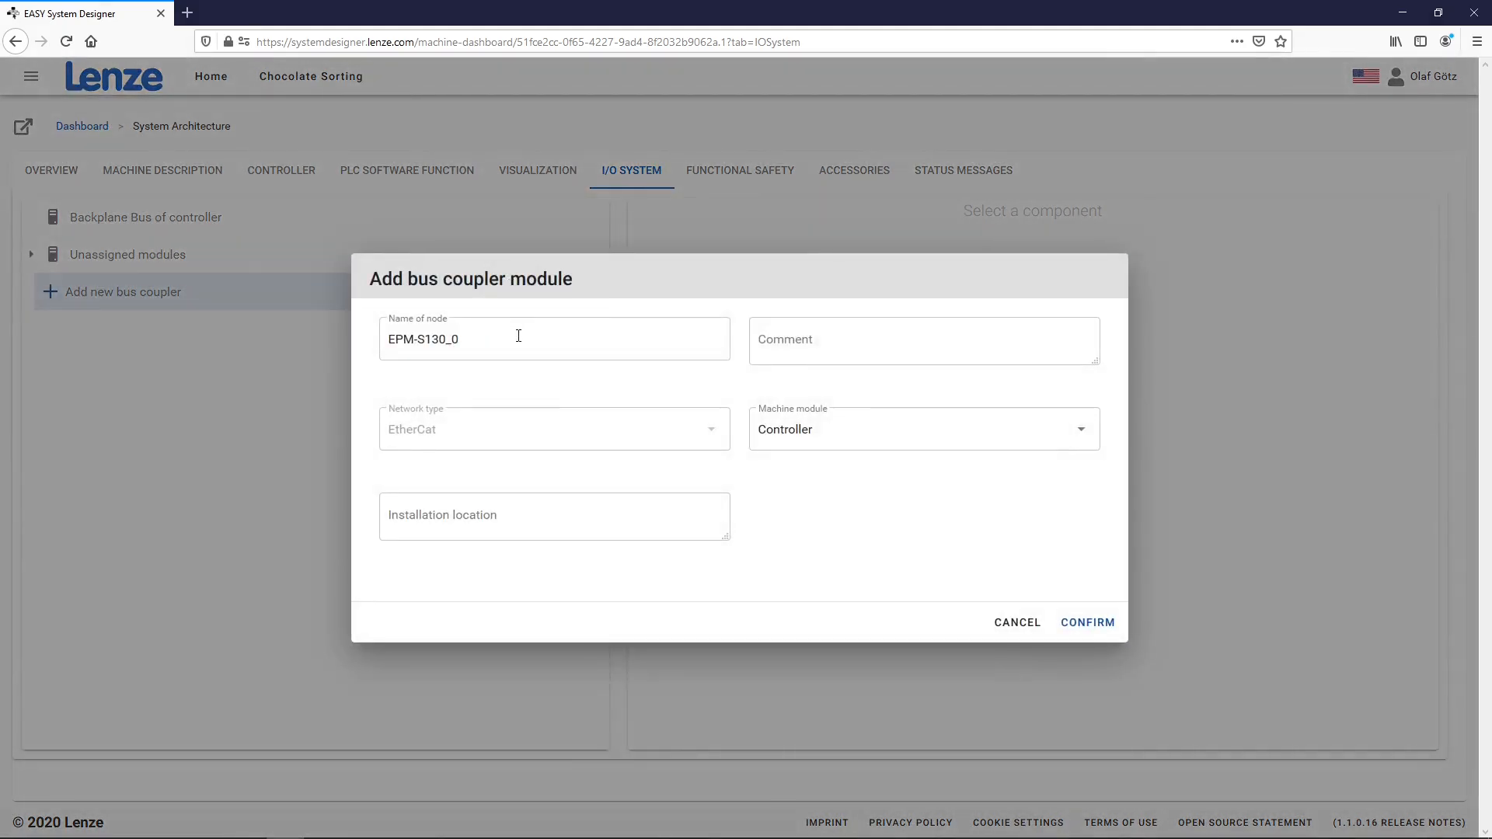
left_click(1092, 626)
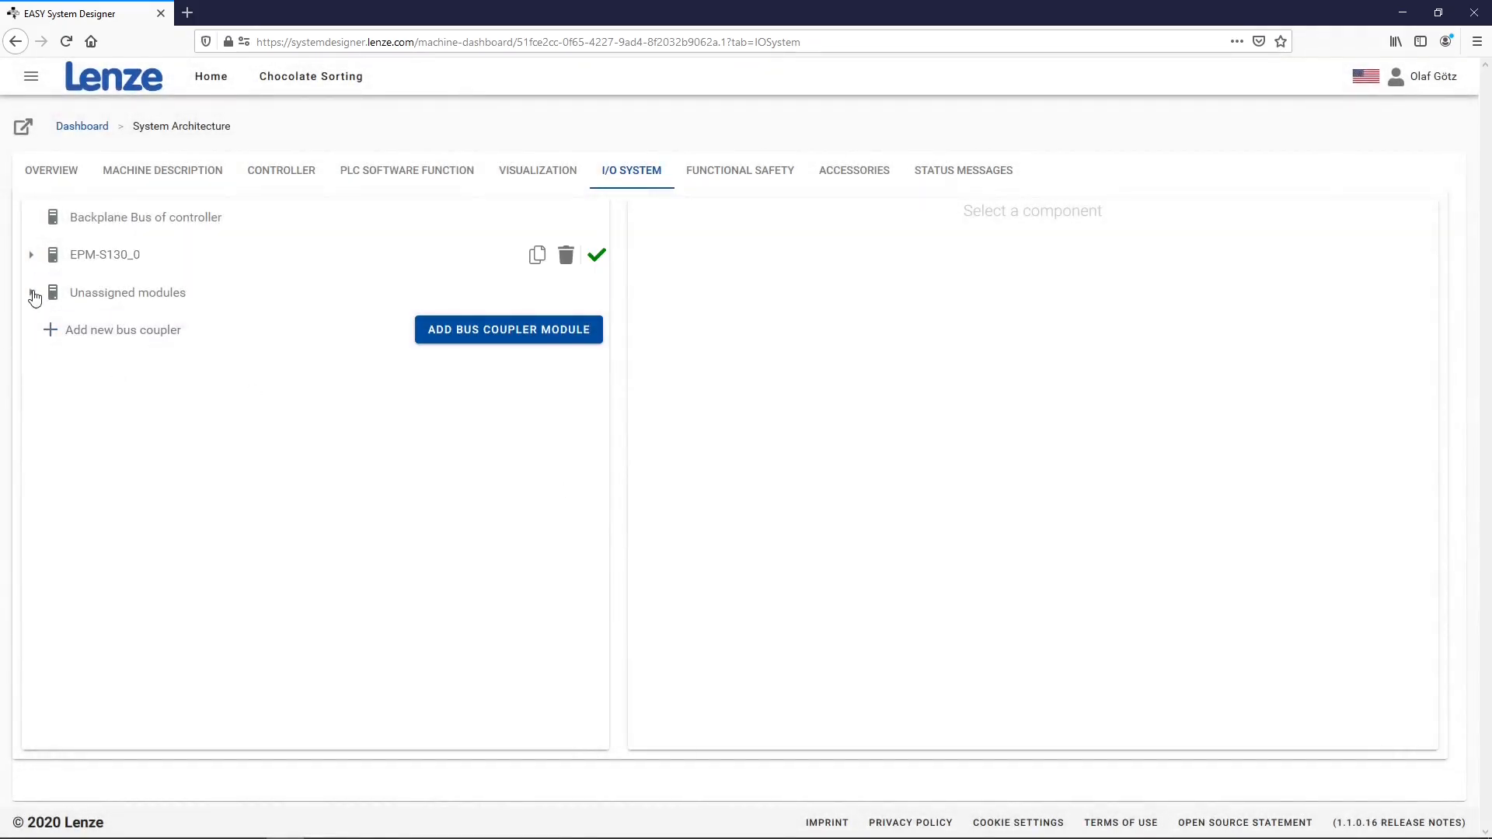
left_click(32, 257)
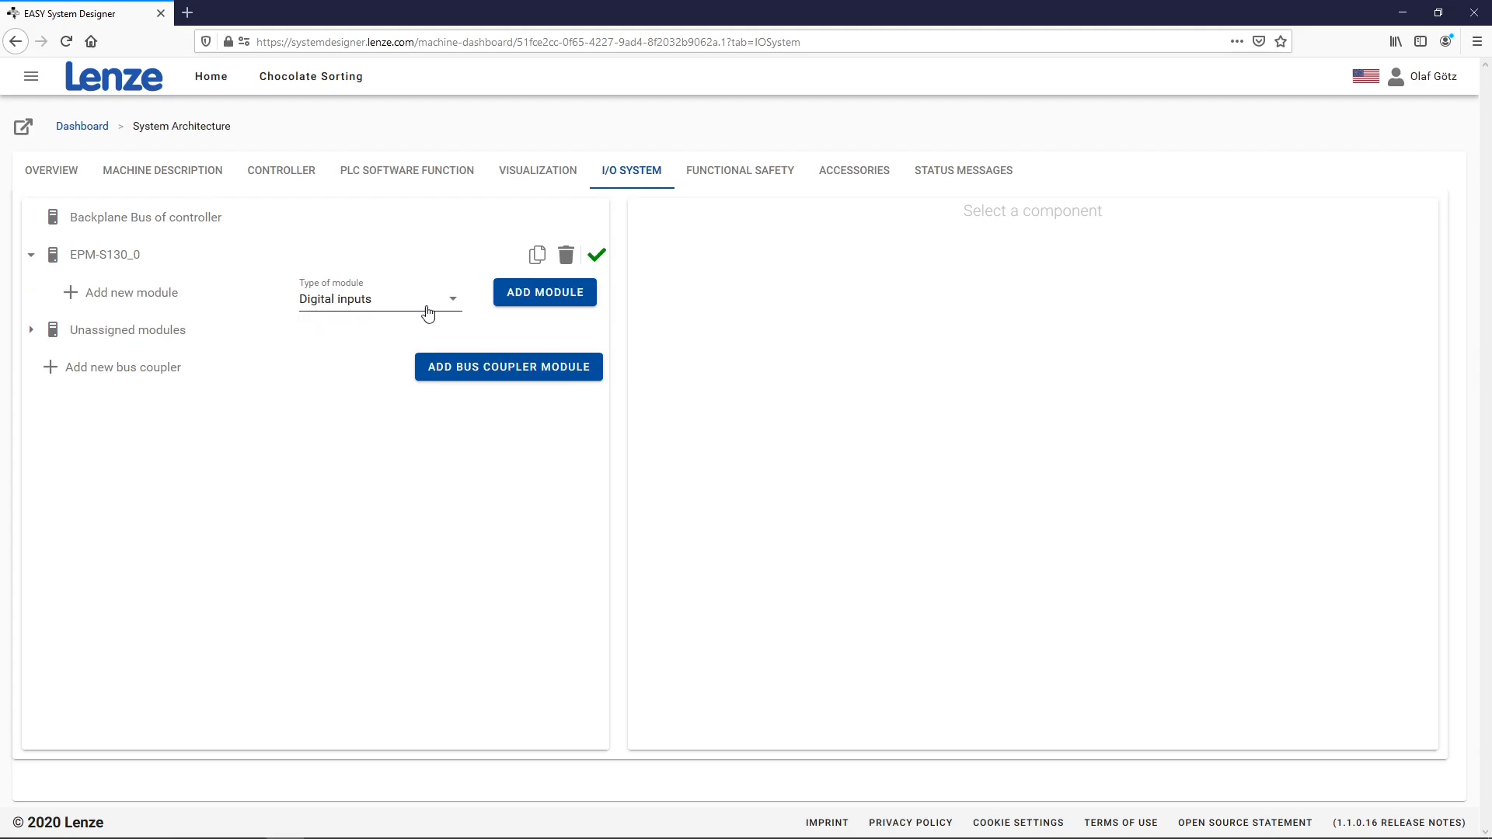
Add one EPM-S302 8-channel digital output module under the EPM-S130_0 coupler
left_click(454, 299)
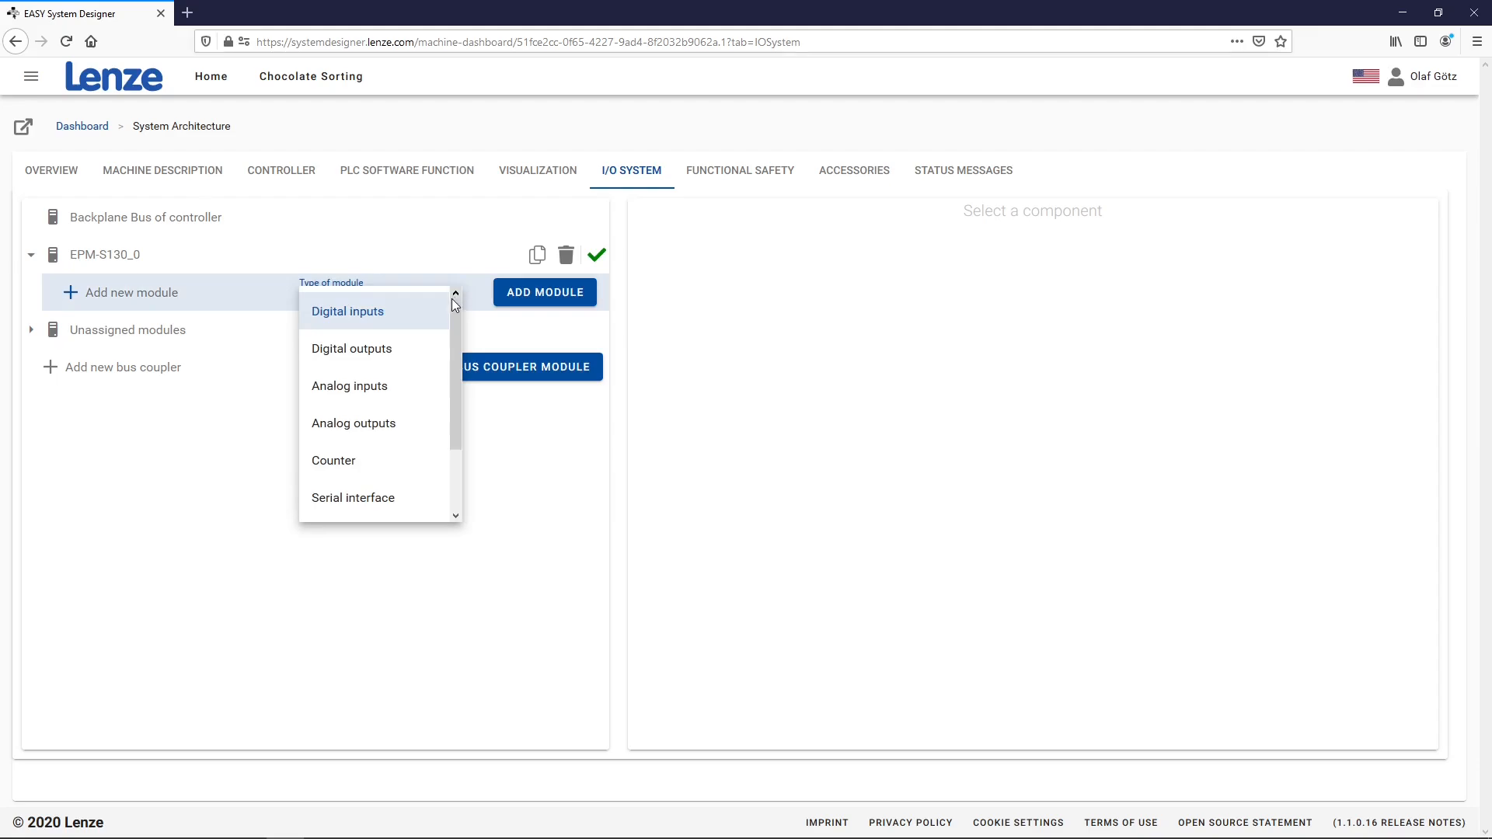
left_click(388, 348)
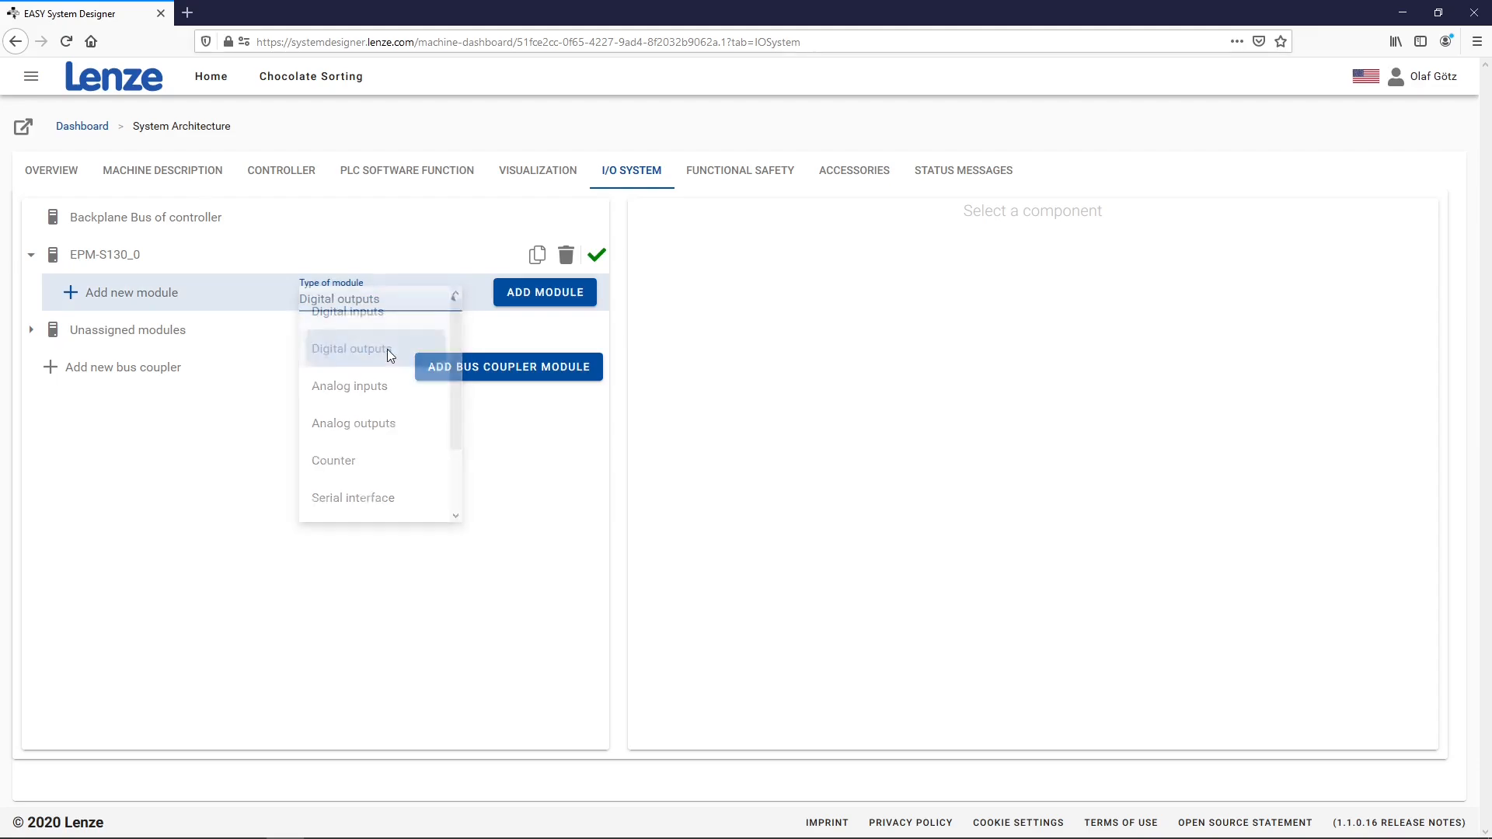
left_click(529, 296)
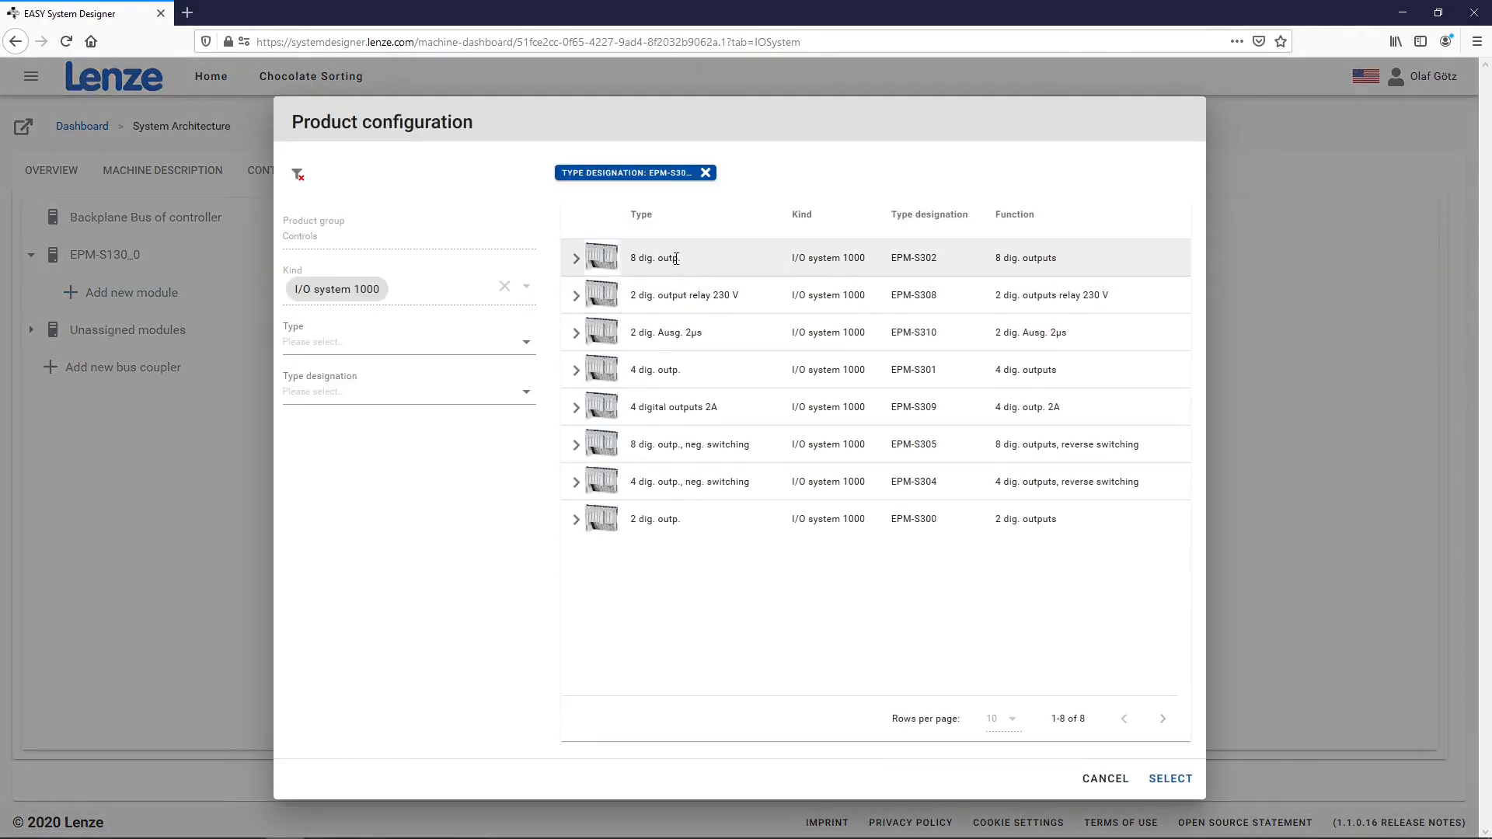
left_click(676, 258)
left_click(1170, 778)
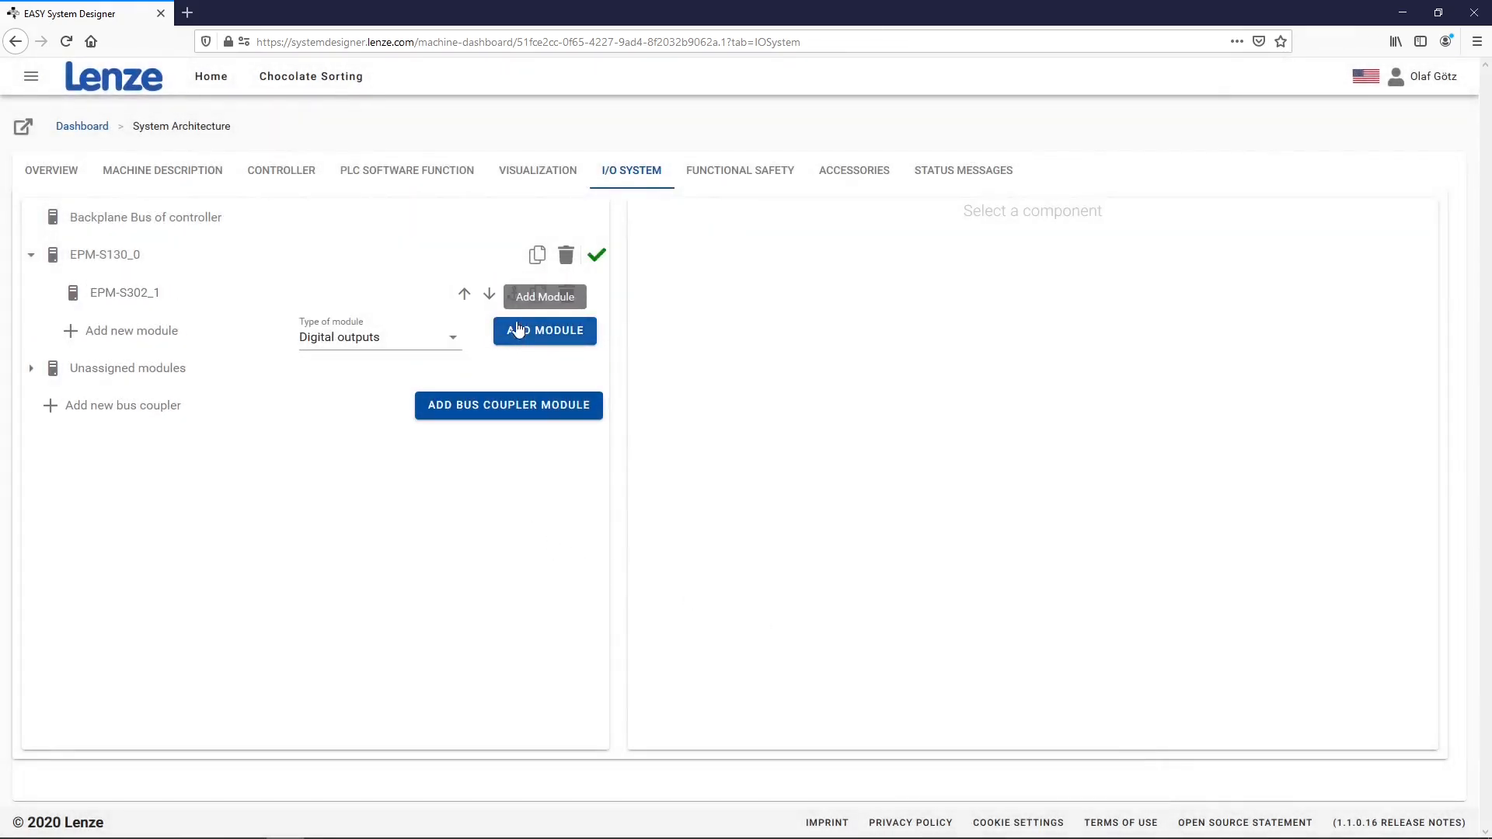
Copy EPM-S302_1 four times, giving five digital output modules
left_click(537, 294)
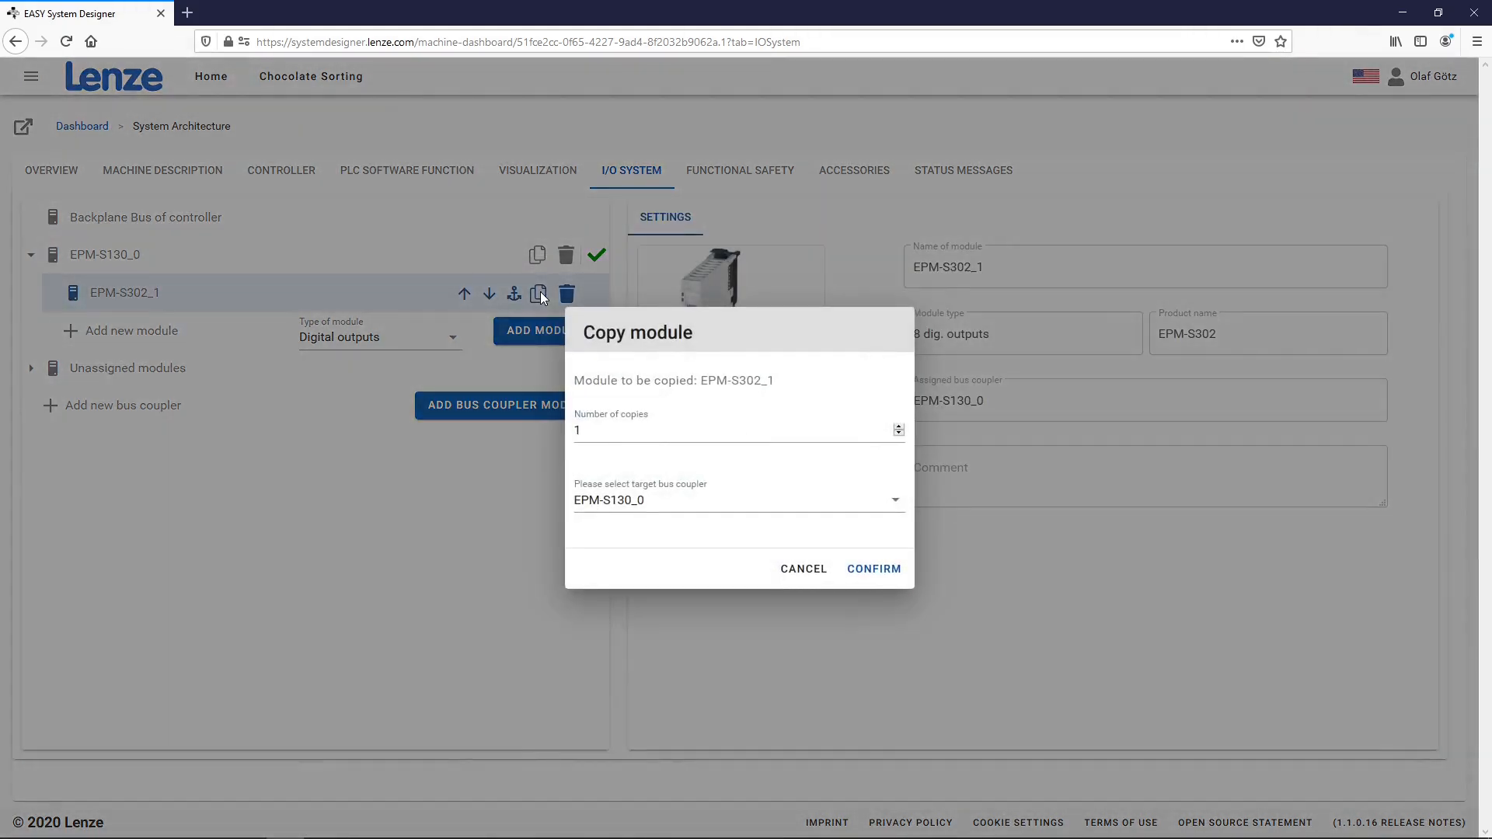
left_click(898, 428)
left_click(898, 428)
left_click(874, 569)
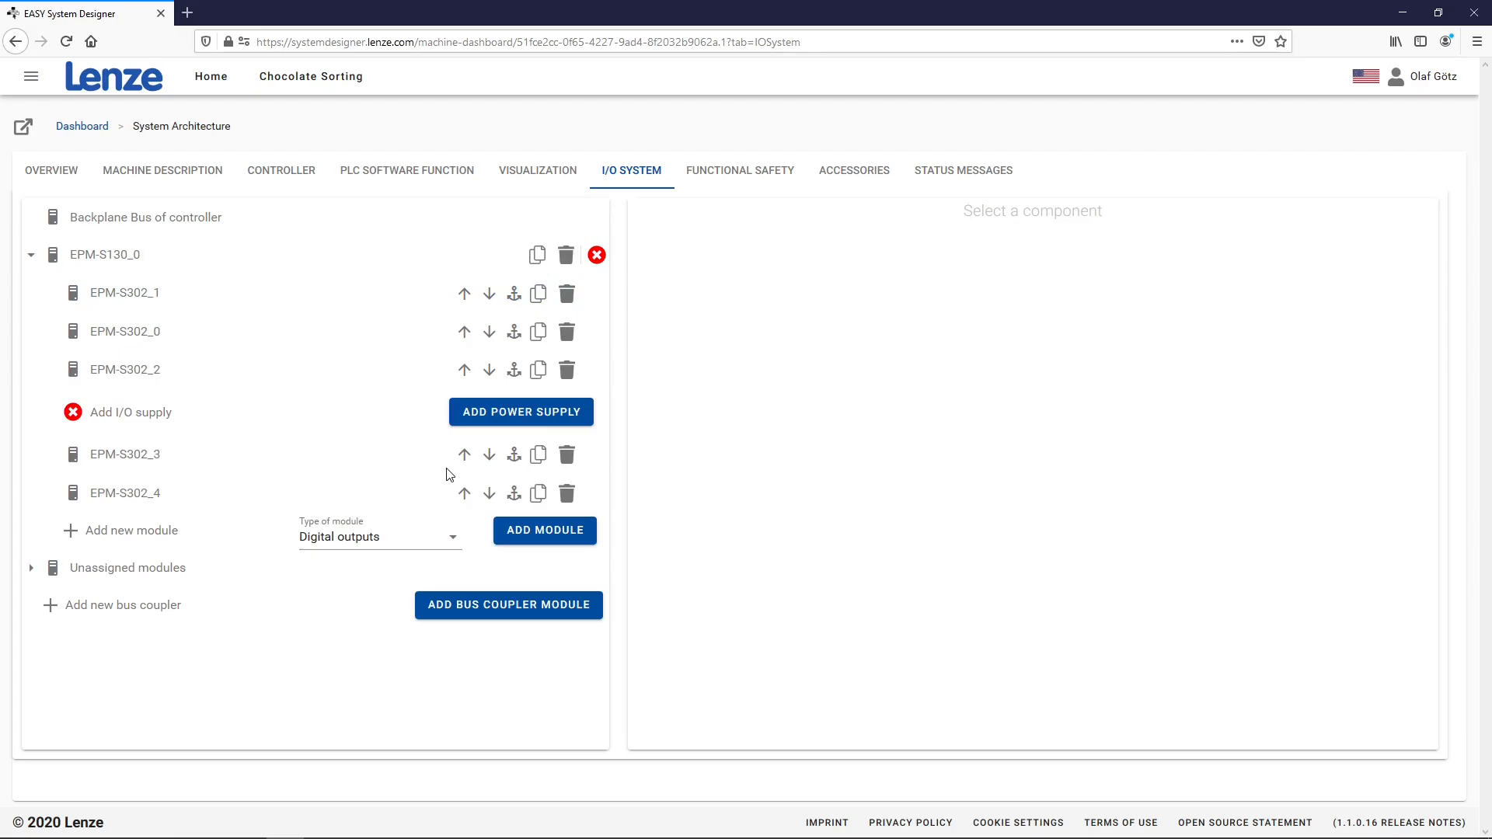
Add the EPM-S701 I/O supply under EPM-S130_0 and confirm its evaluation shows 20 A available
left_click(504, 415)
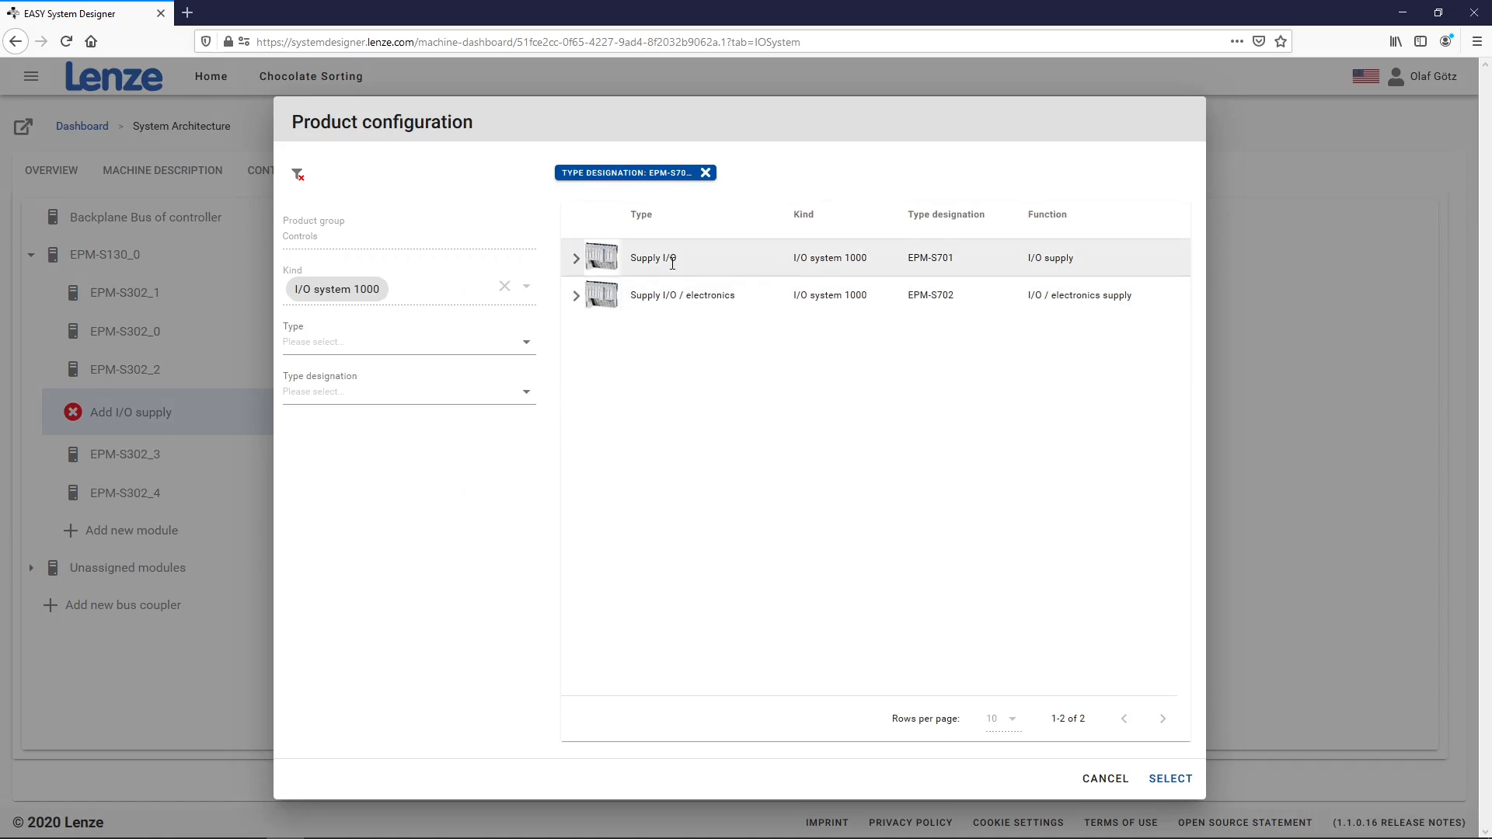
left_click(1152, 776)
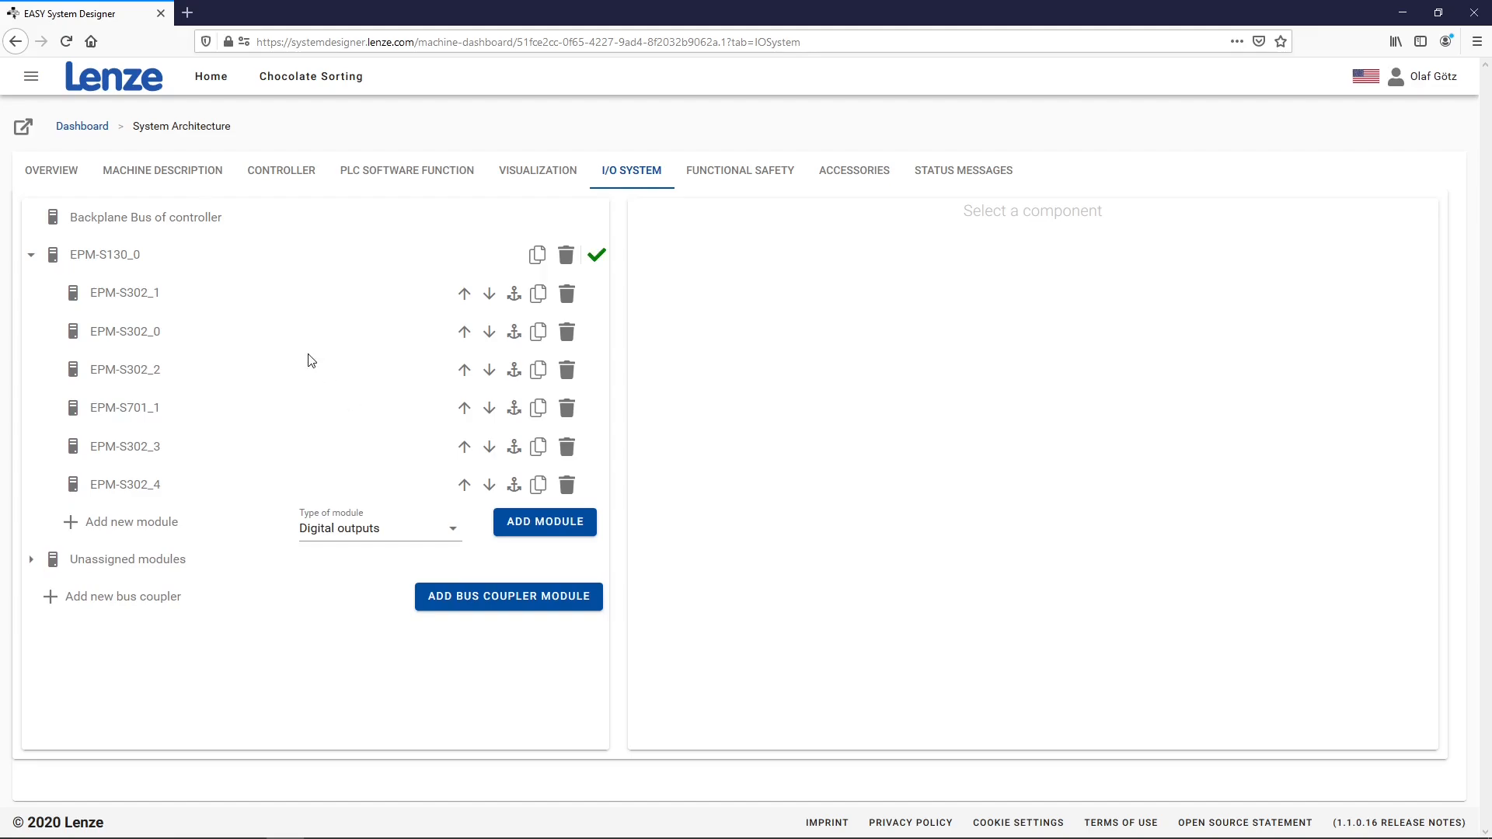
left_click(147, 264)
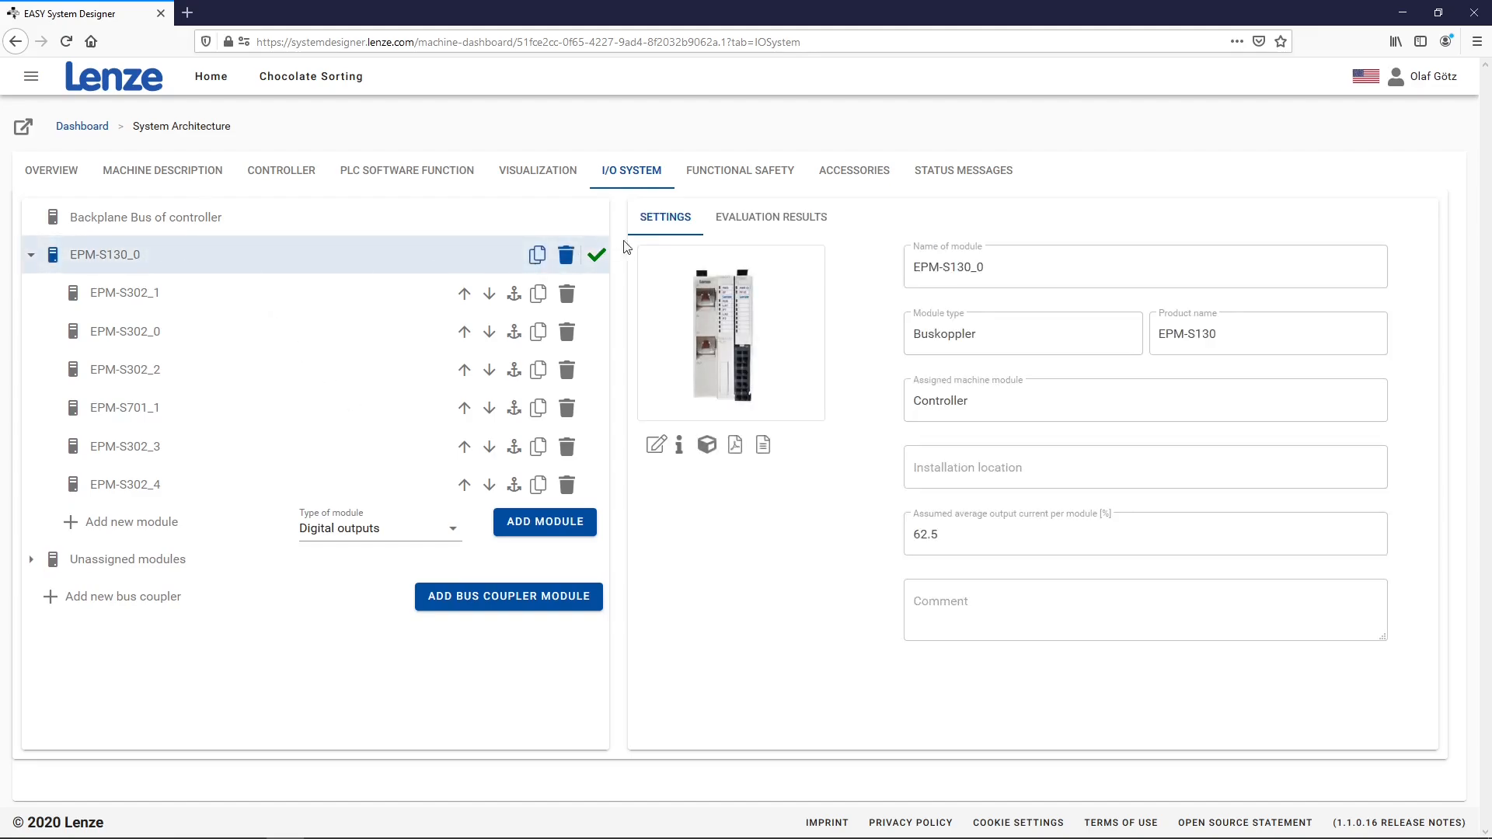
left_click(767, 230)
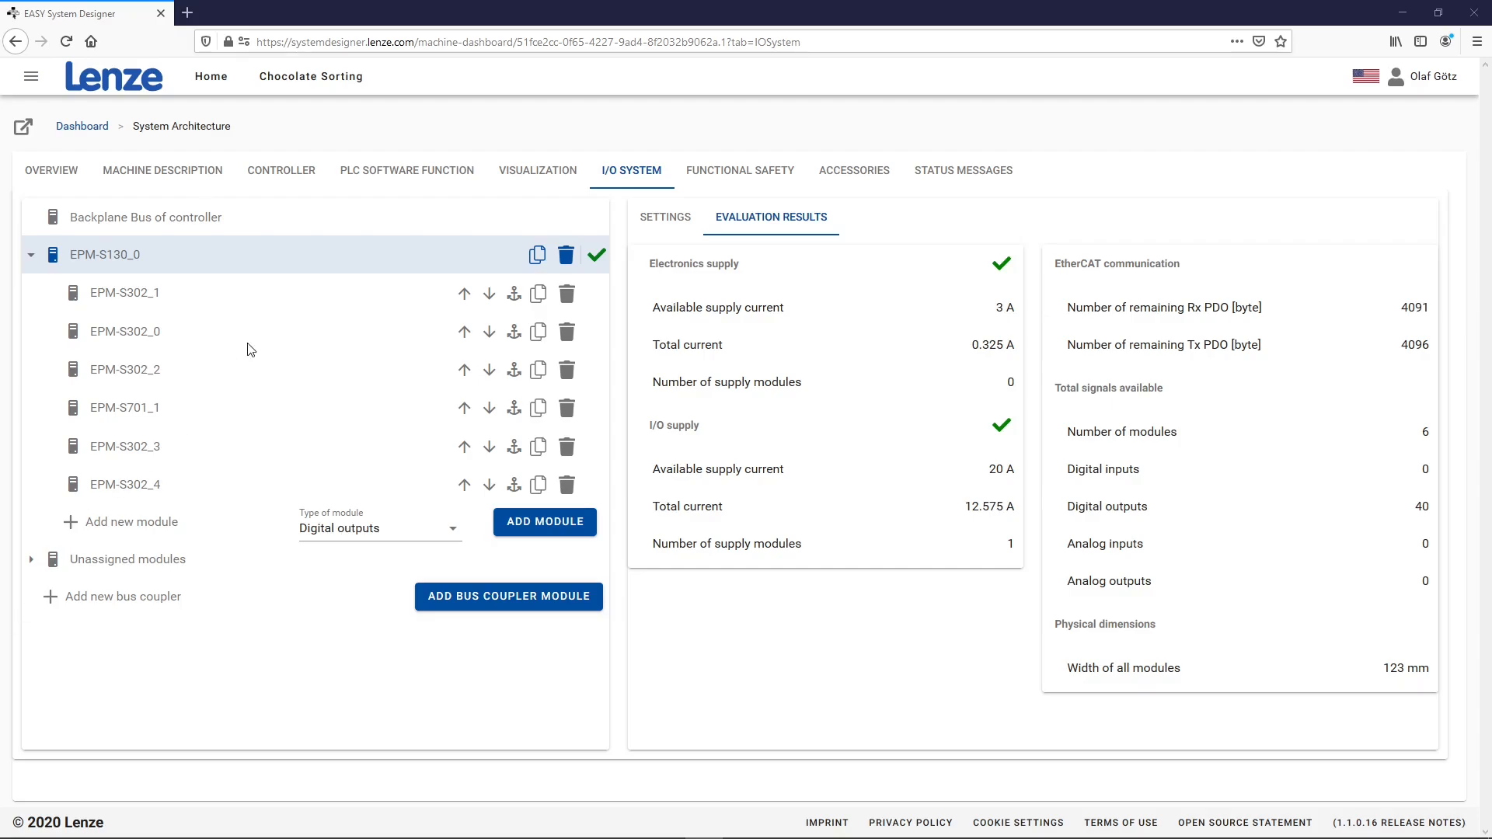
On the Controller page, add the c550 controller with Intel Core i7 2.8 GHz
left_click(268, 179)
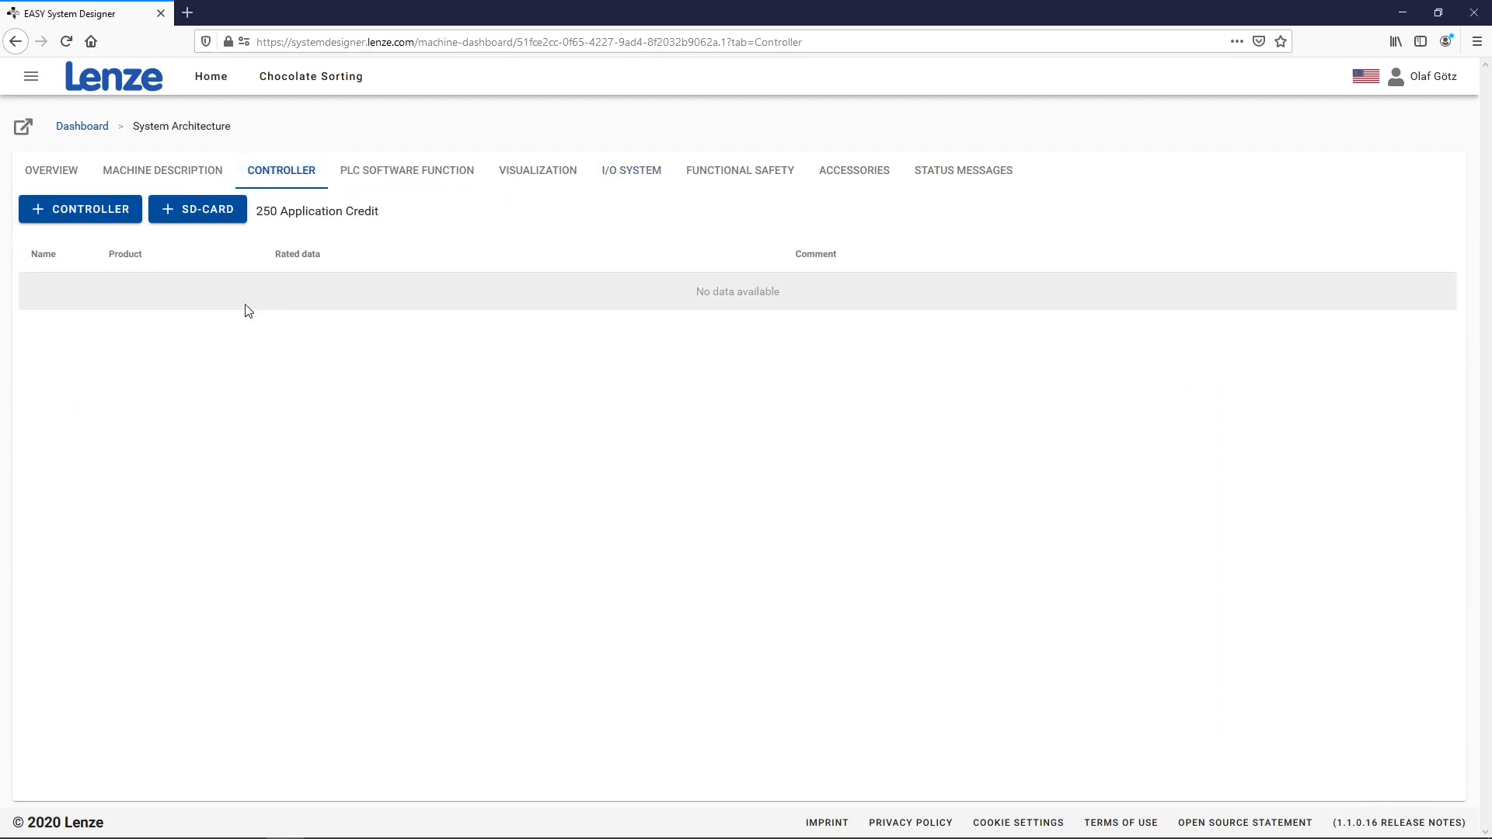
left_click(98, 223)
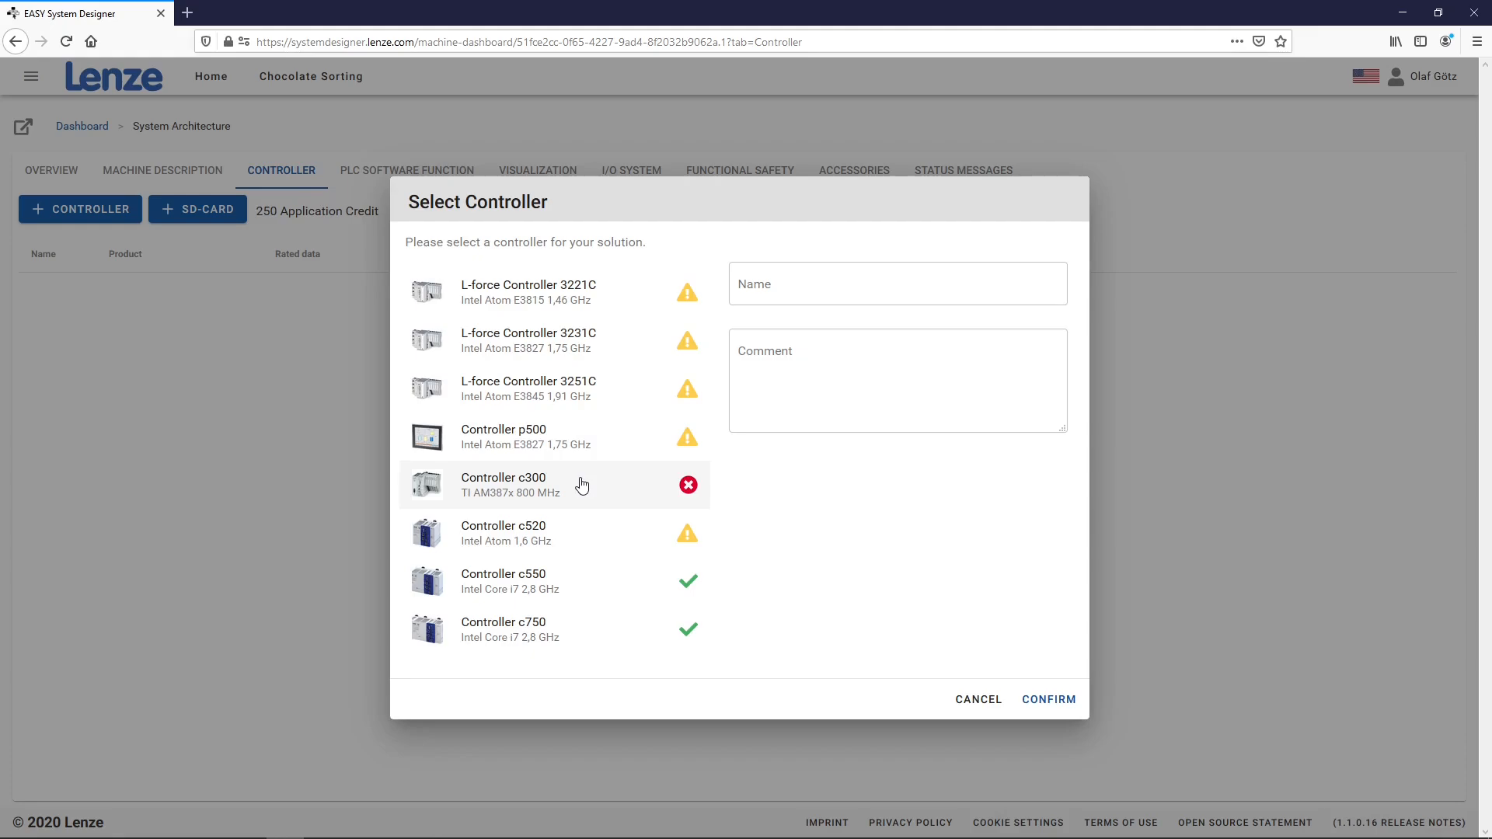
left_click(558, 584)
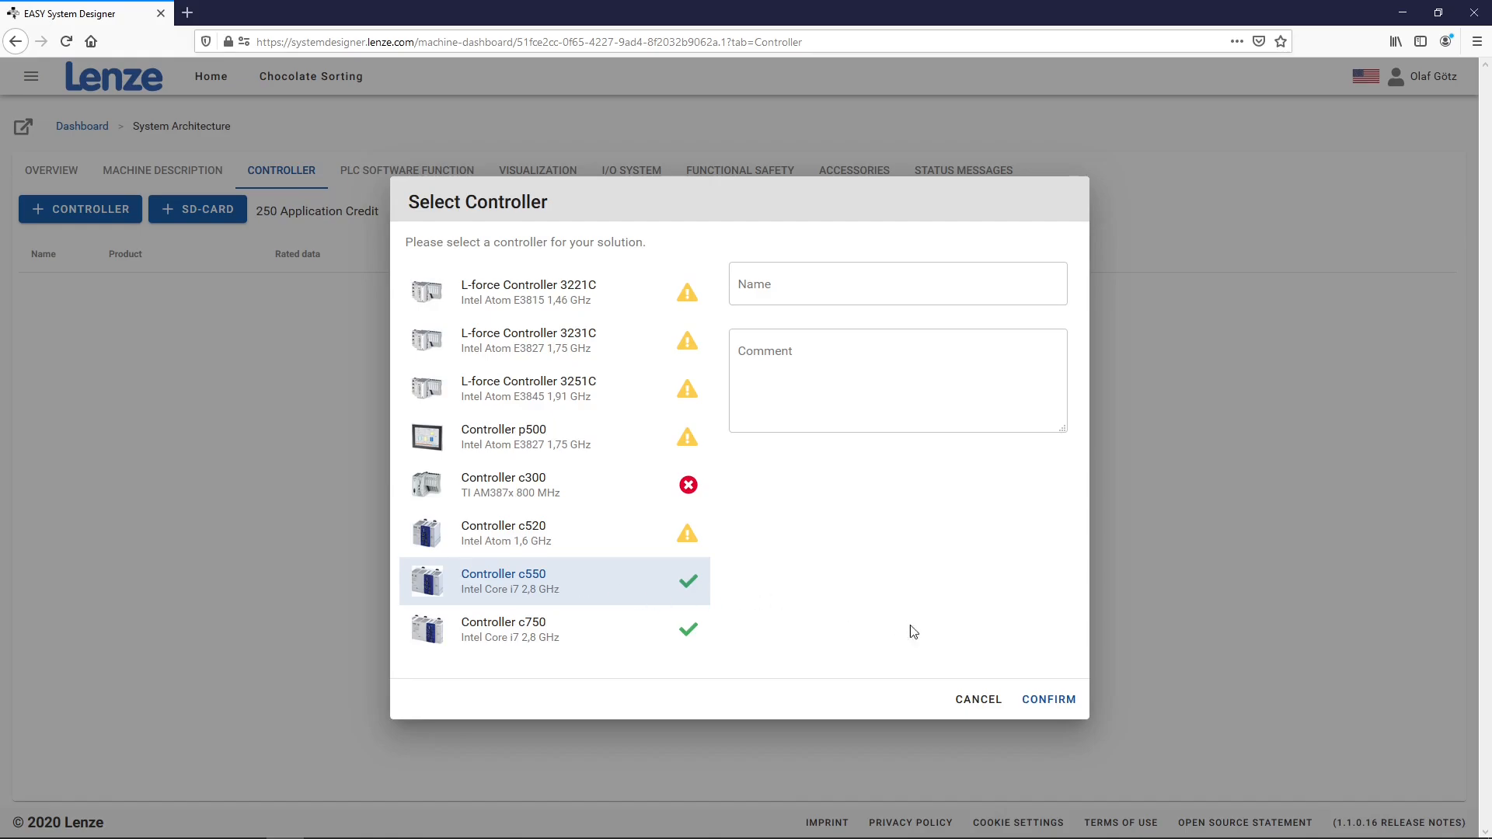
left_click(1047, 696)
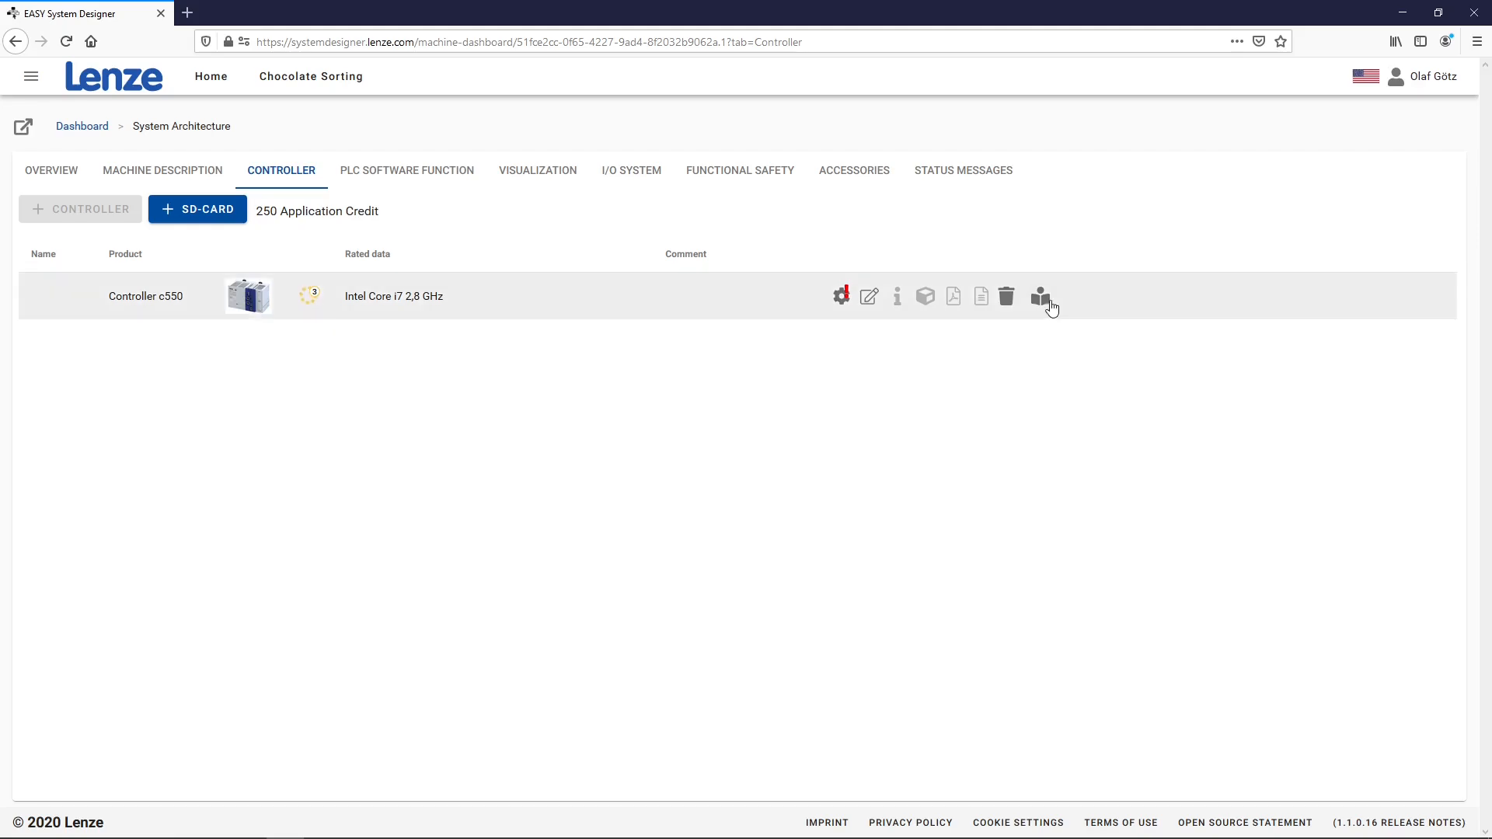
left_click(1042, 296)
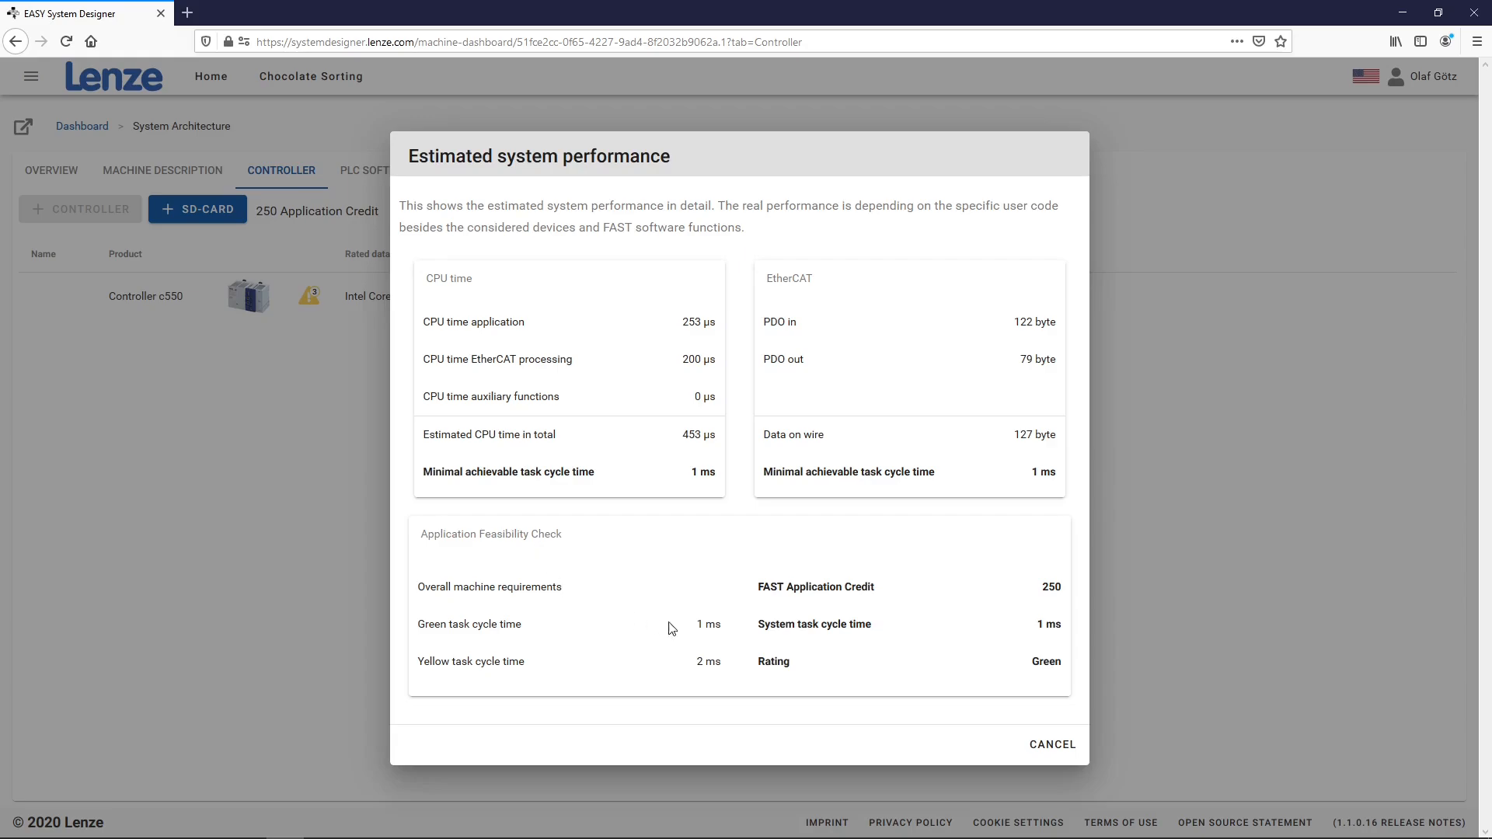
left_click(1061, 750)
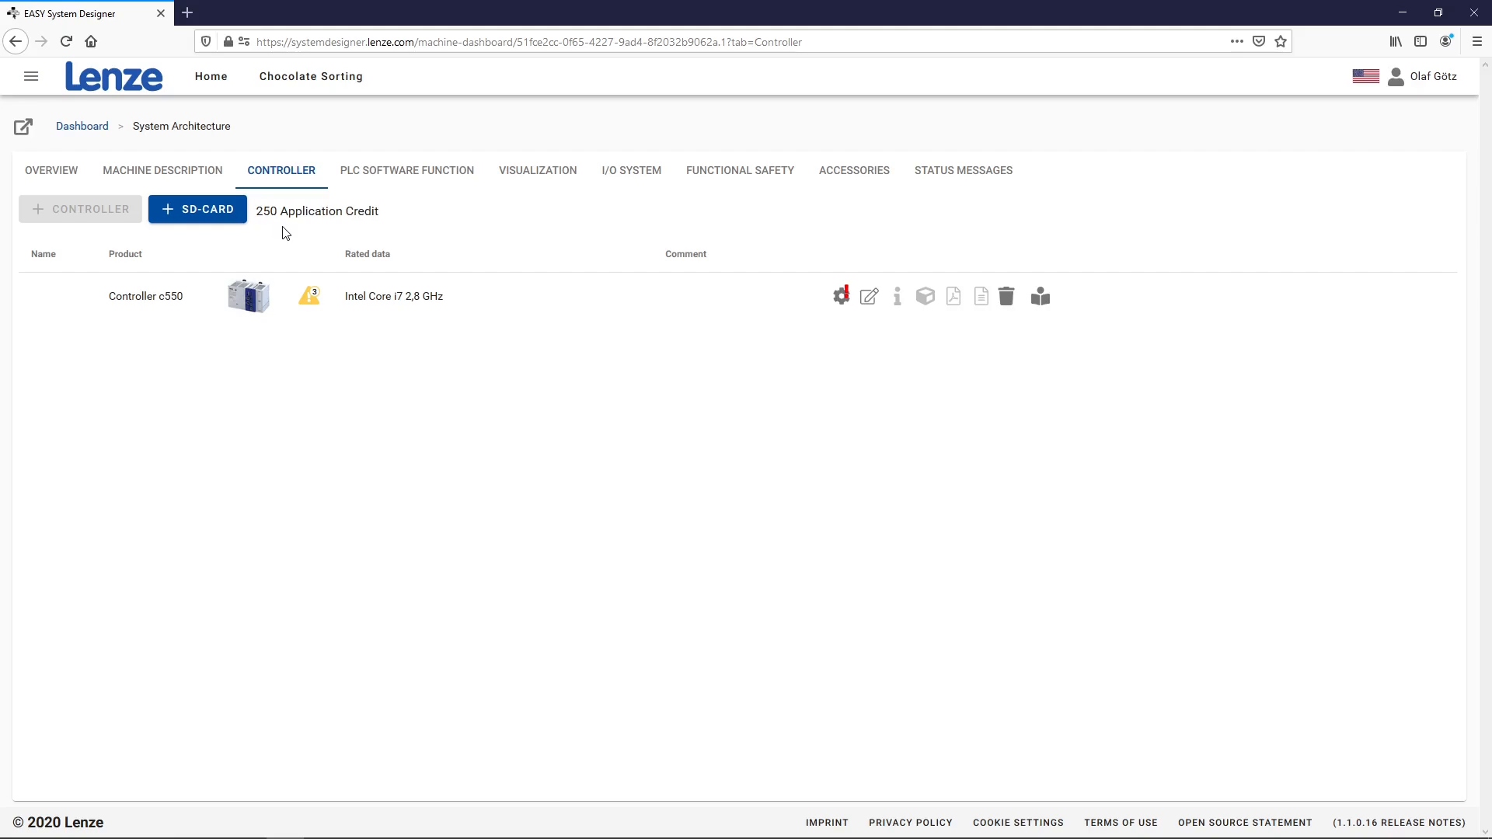
Fit the c550 with the Memory module SDSB Card at licence level 300
left_click(197, 211)
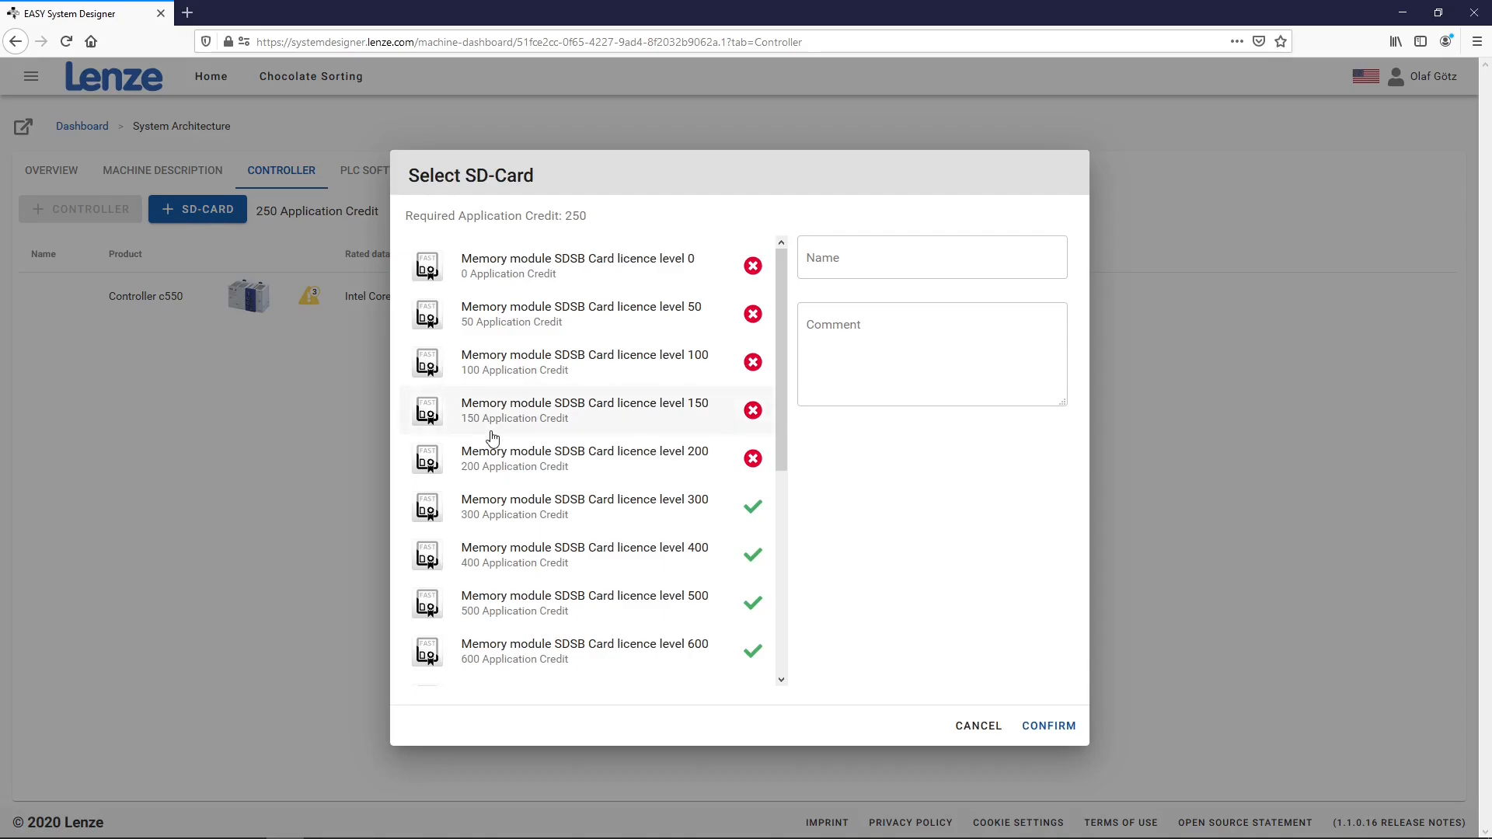
left_click(517, 509)
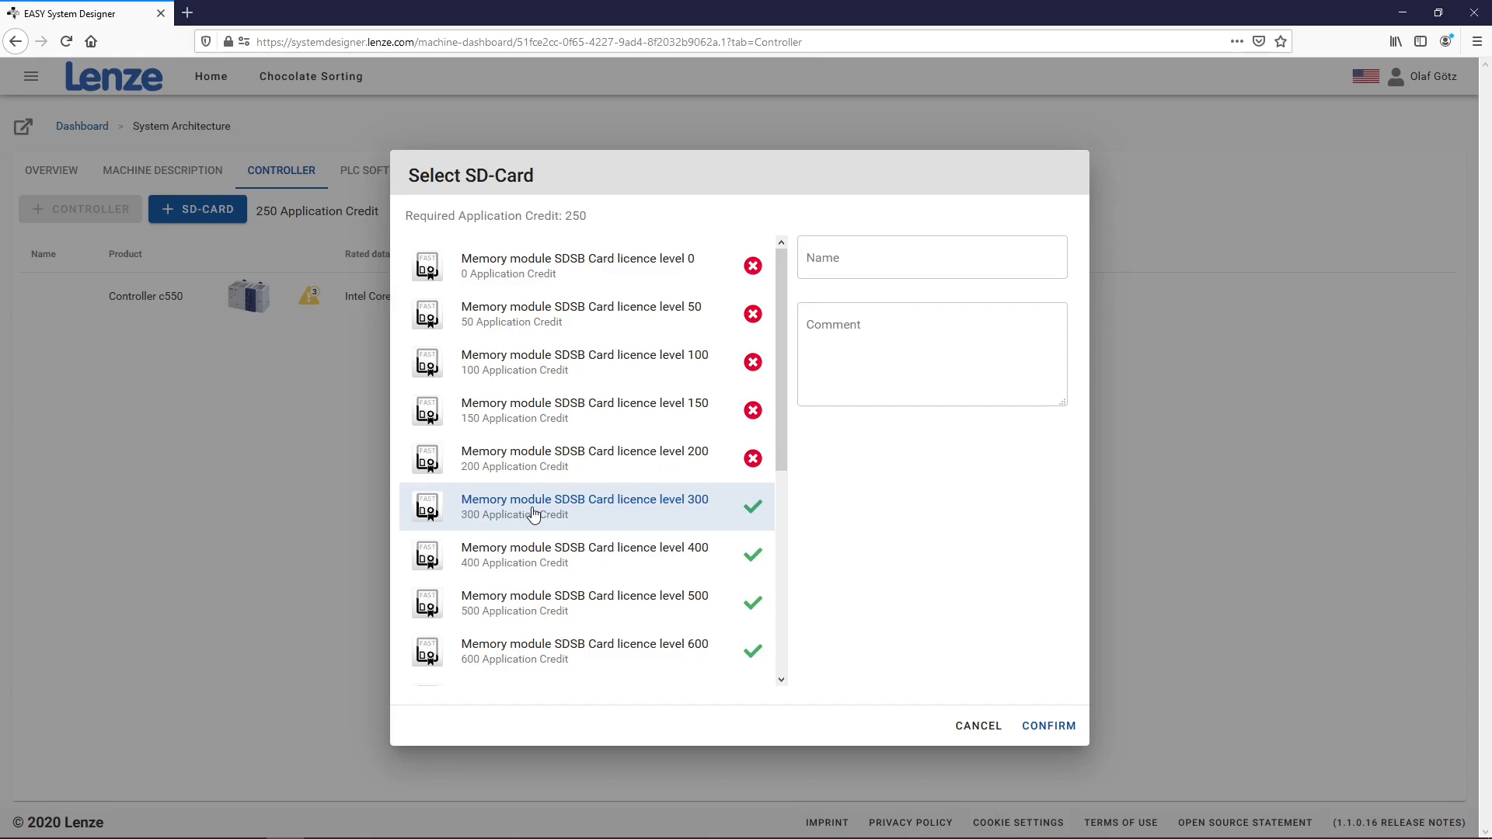
left_click(1049, 725)
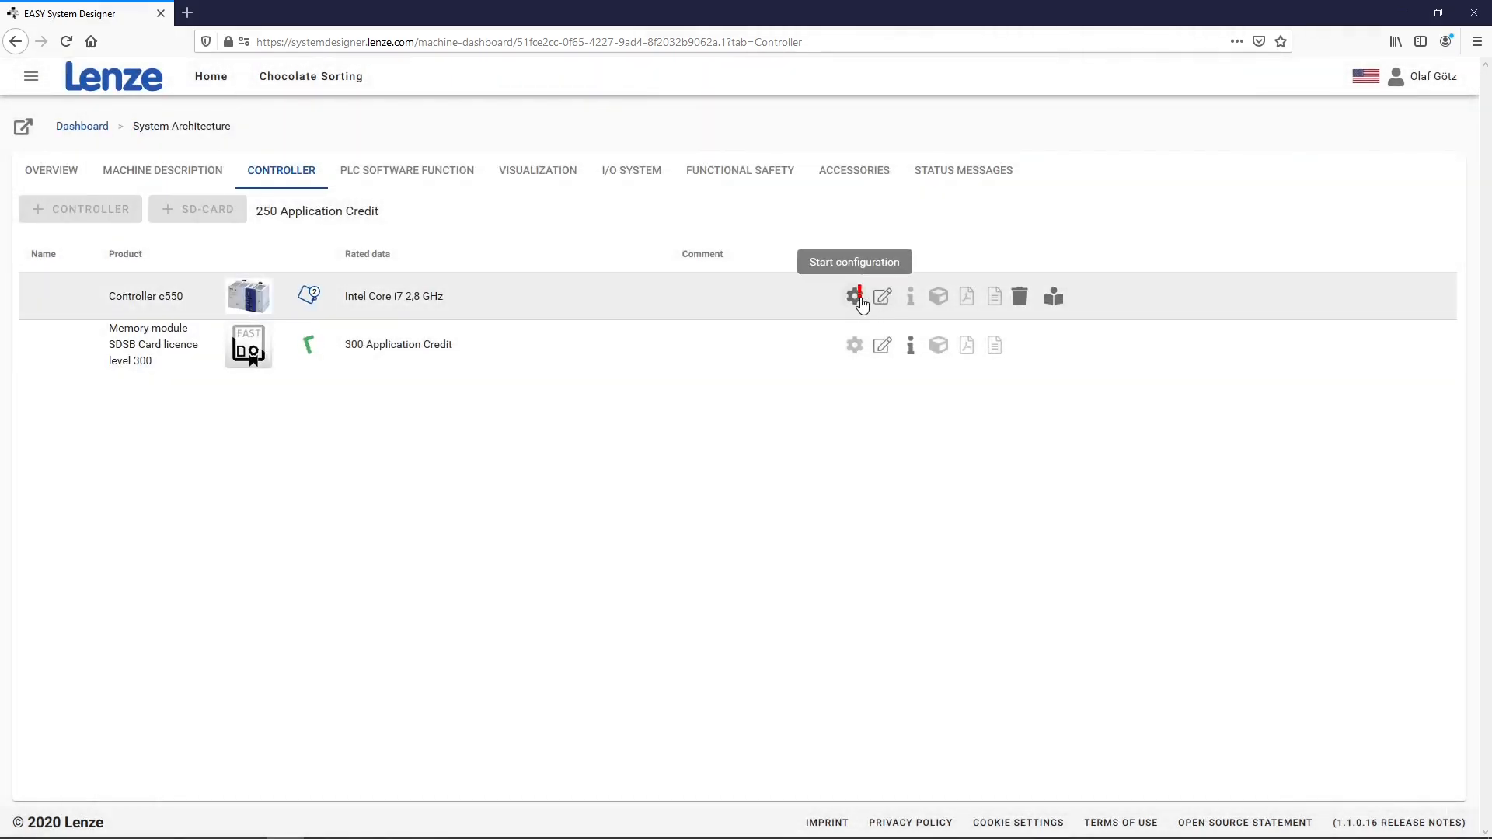
Set the c550's Fieldbus network 1 to Without and apply the configuration
left_click(856, 298)
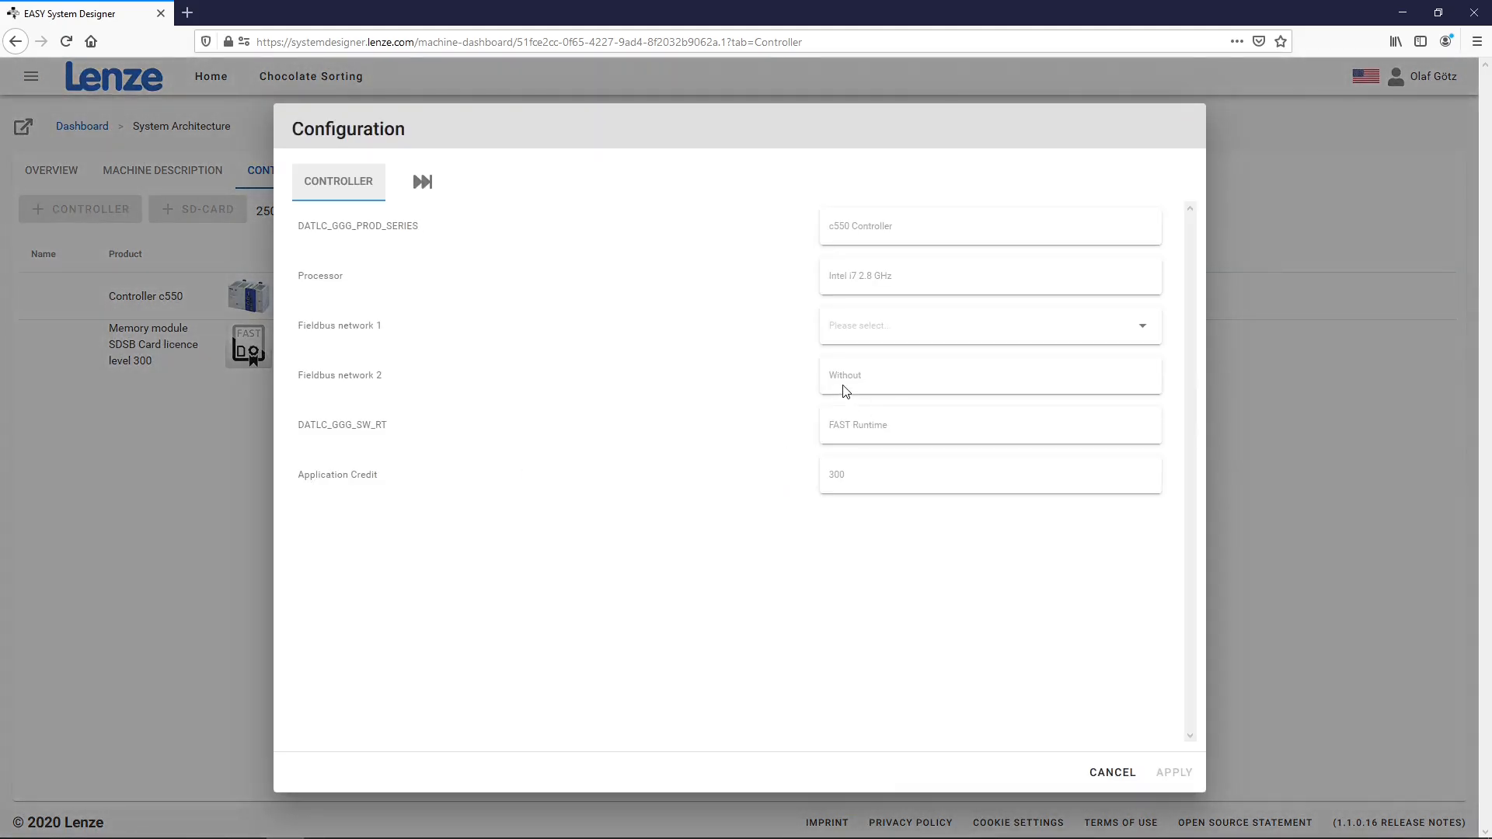
left_click(954, 330)
left_click(878, 334)
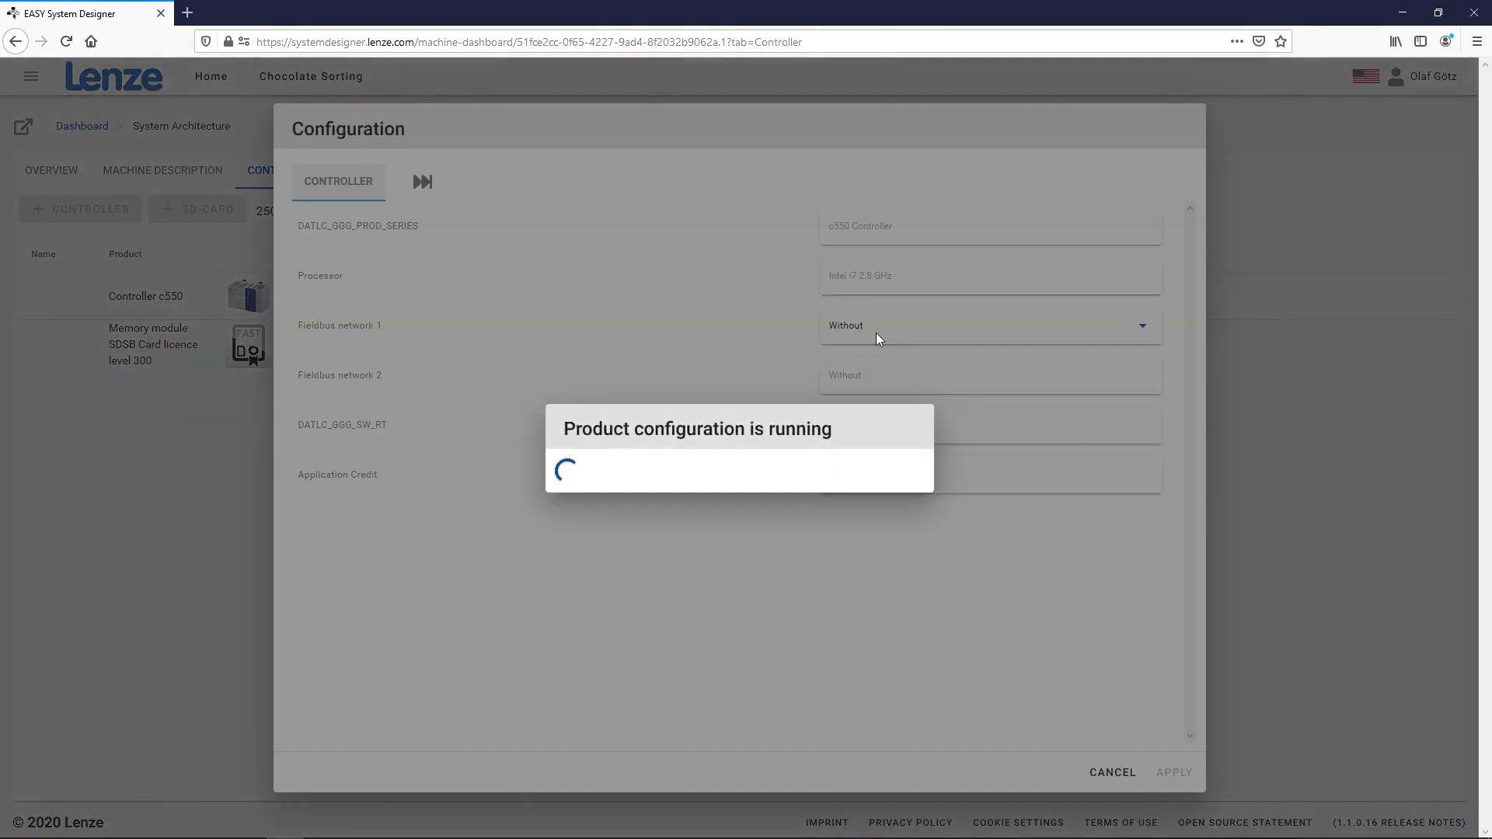
left_click(1174, 772)
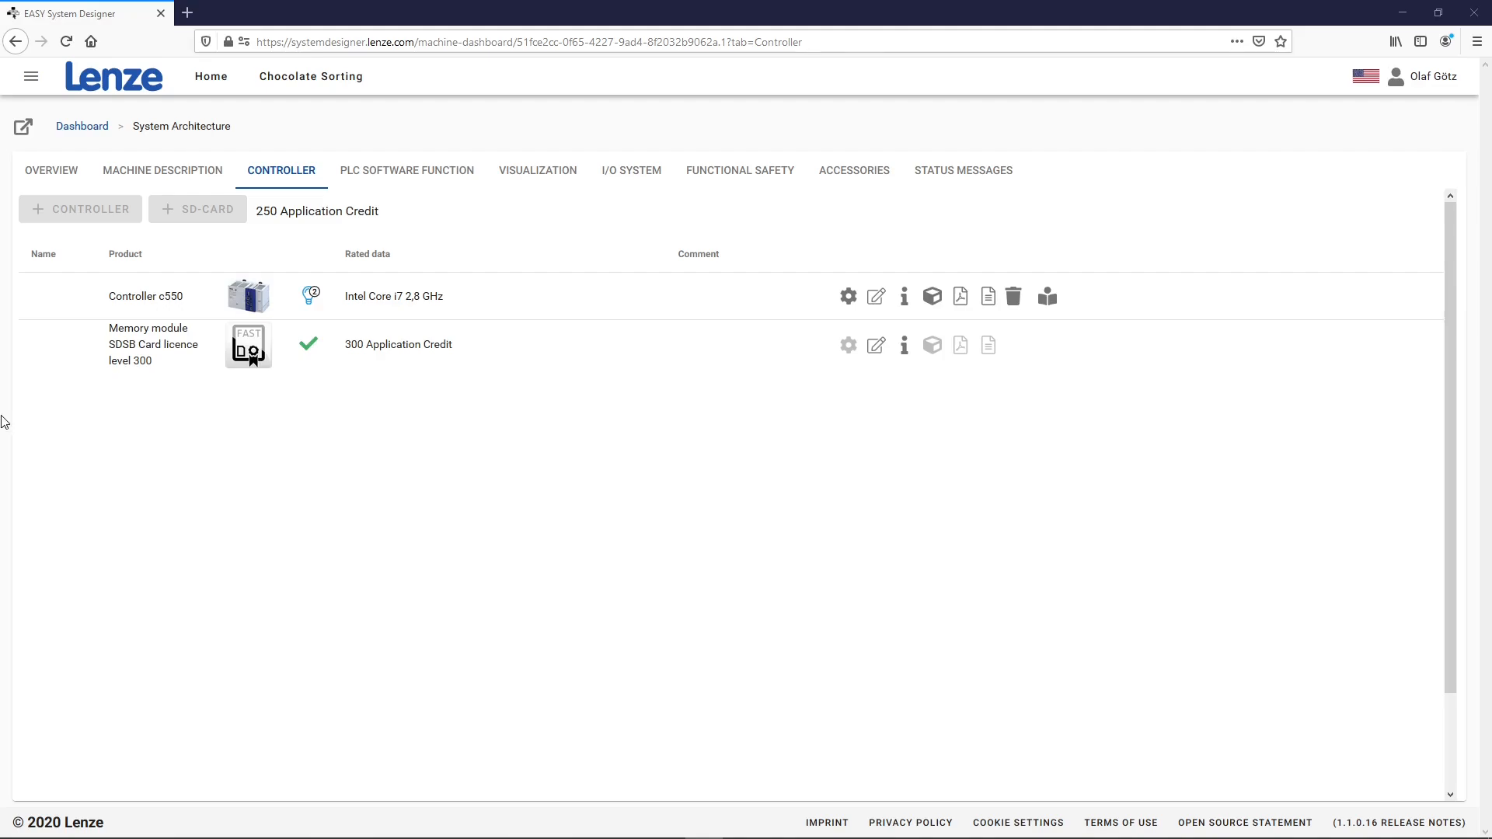
Go back to the Chocolate Sorting dashboard and bring up the Share project dialog
left_click(82, 132)
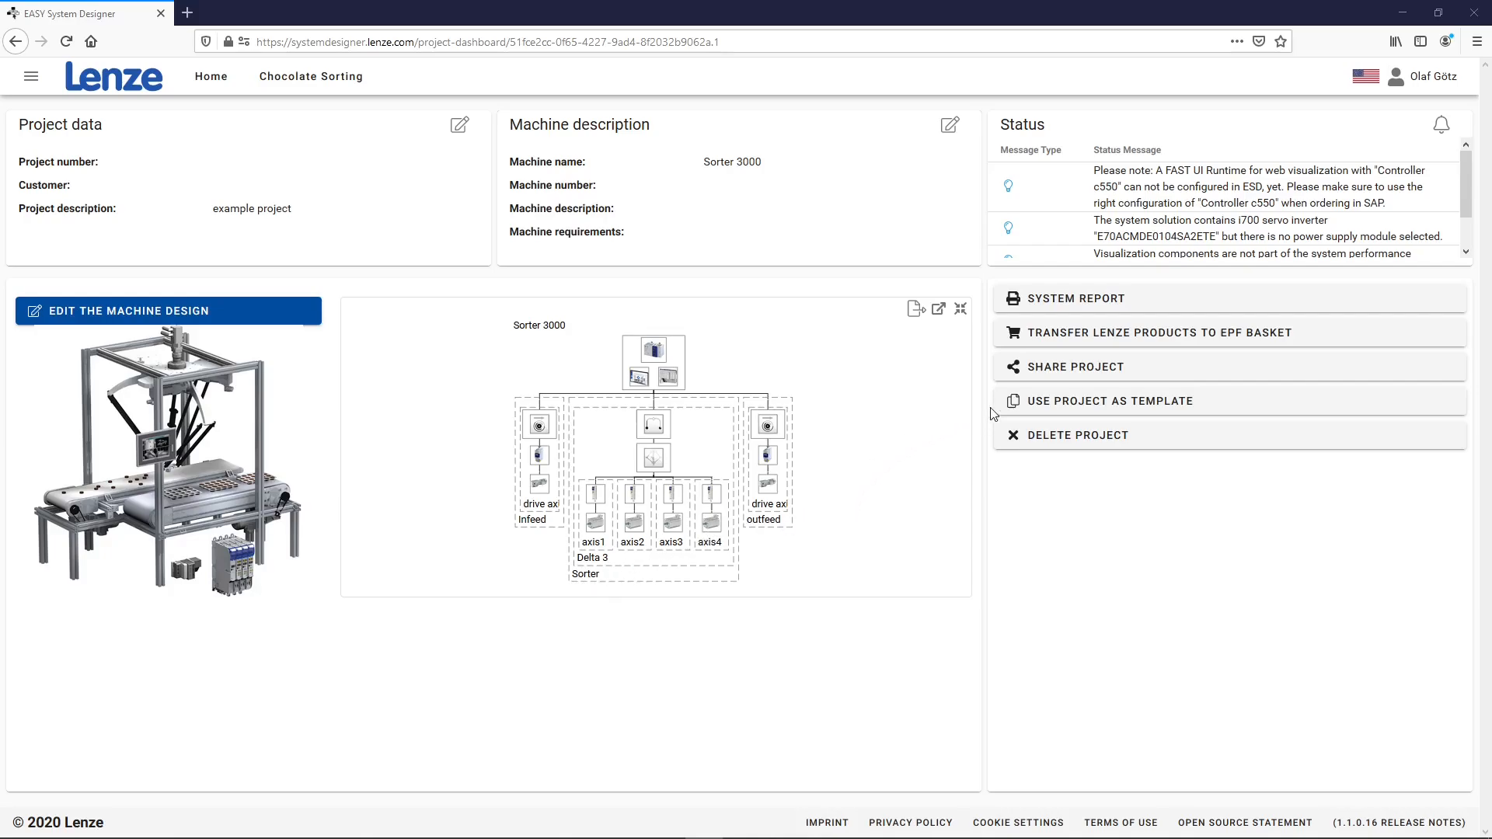
left_click(1041, 368)
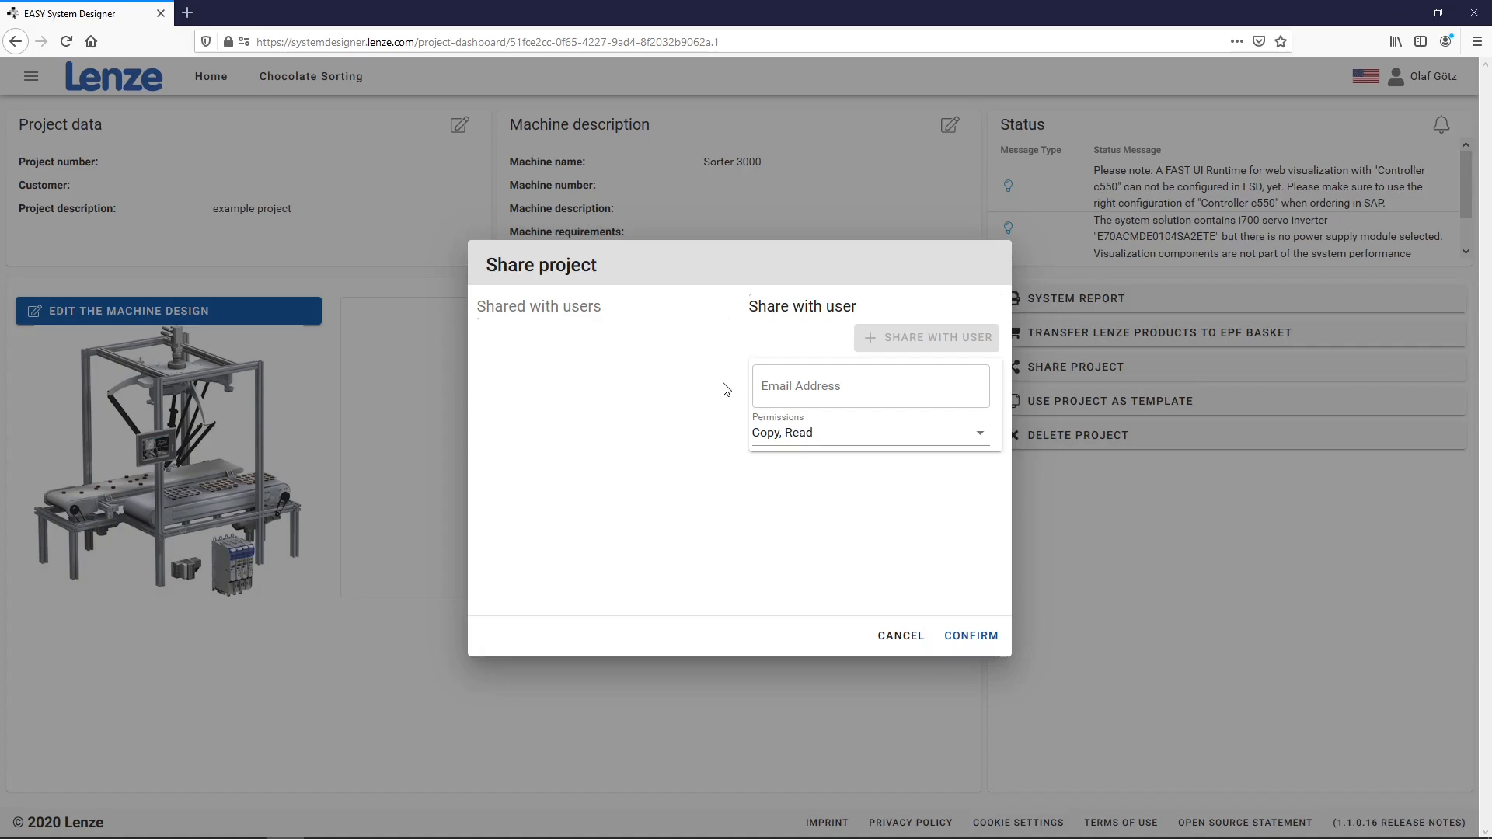
Share Chocolate Sorting with a colleague's e-mail address, keeping Copy, Read permissions
left_click(803, 385)
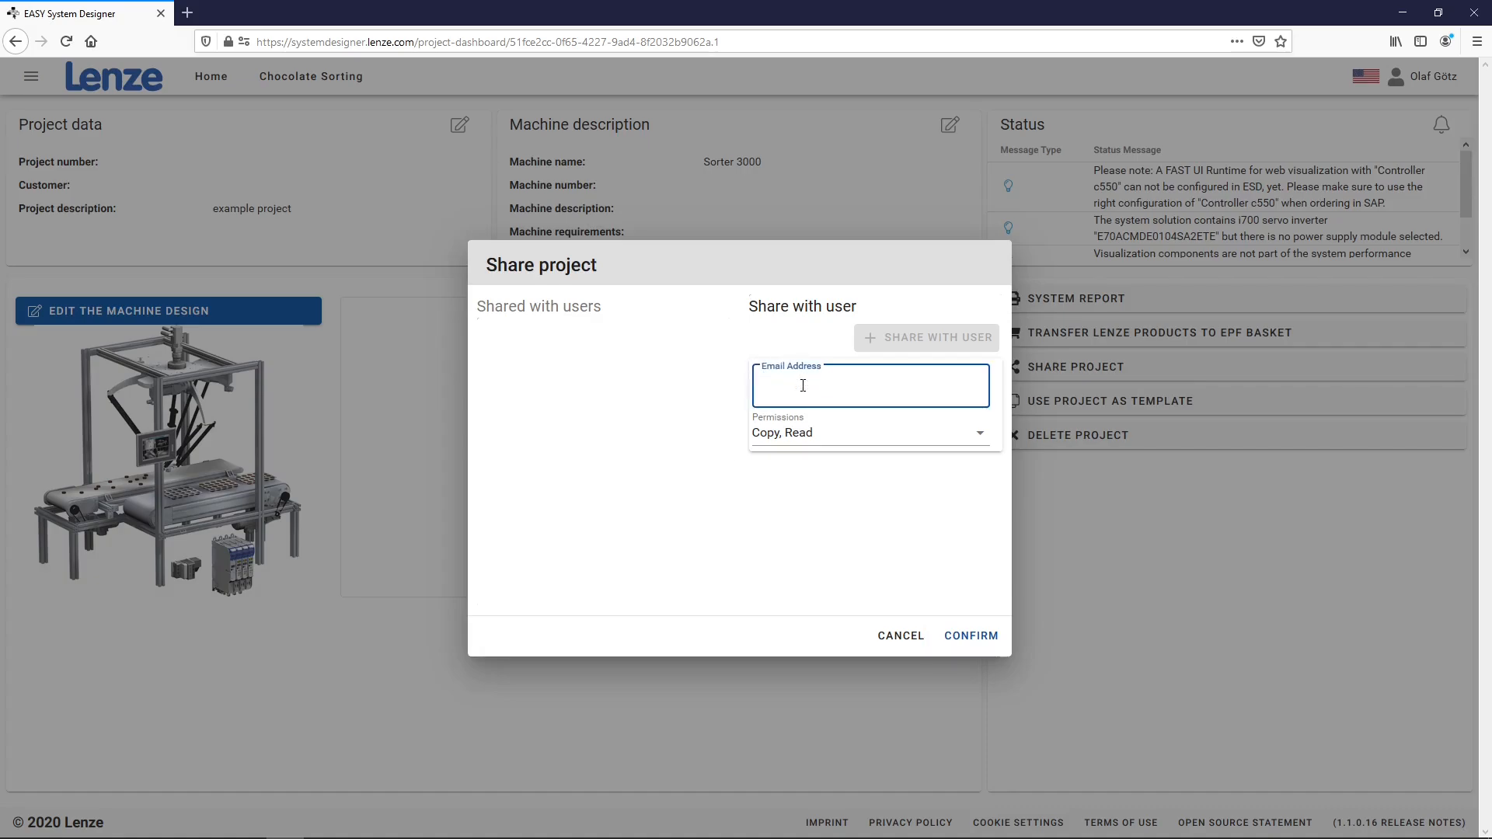
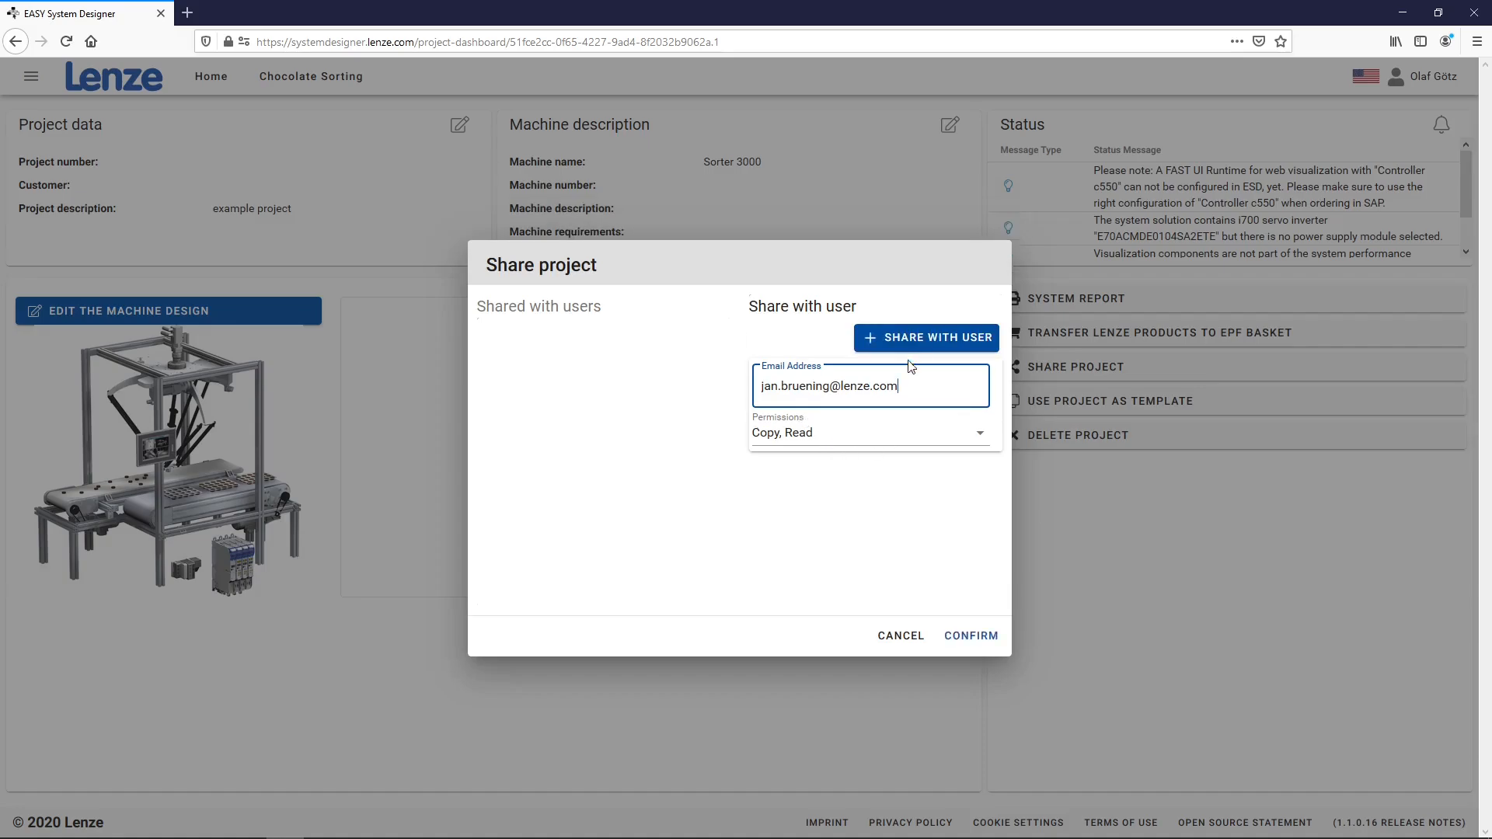
left_click(912, 342)
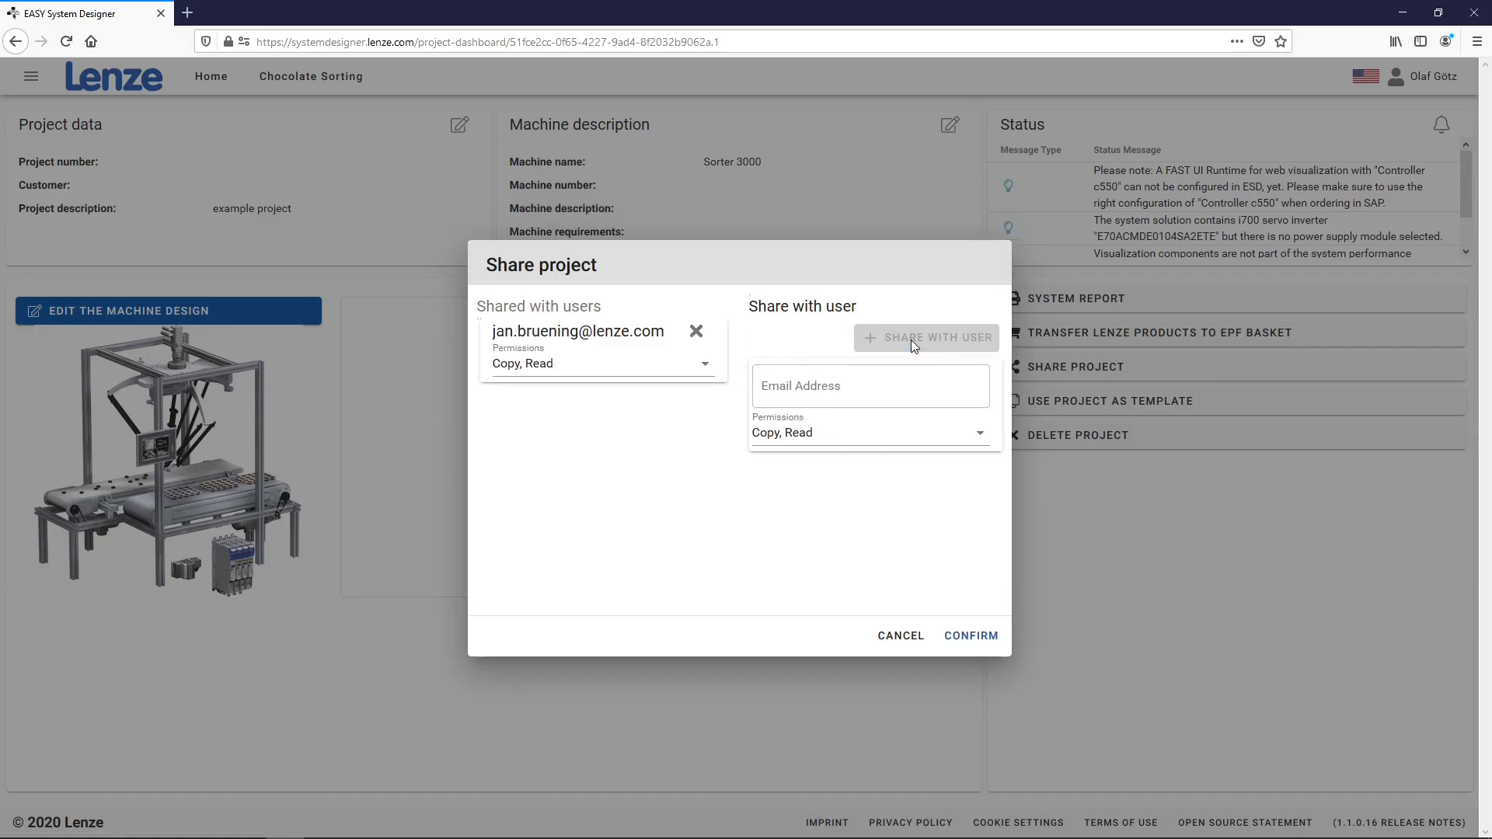
left_click(968, 637)
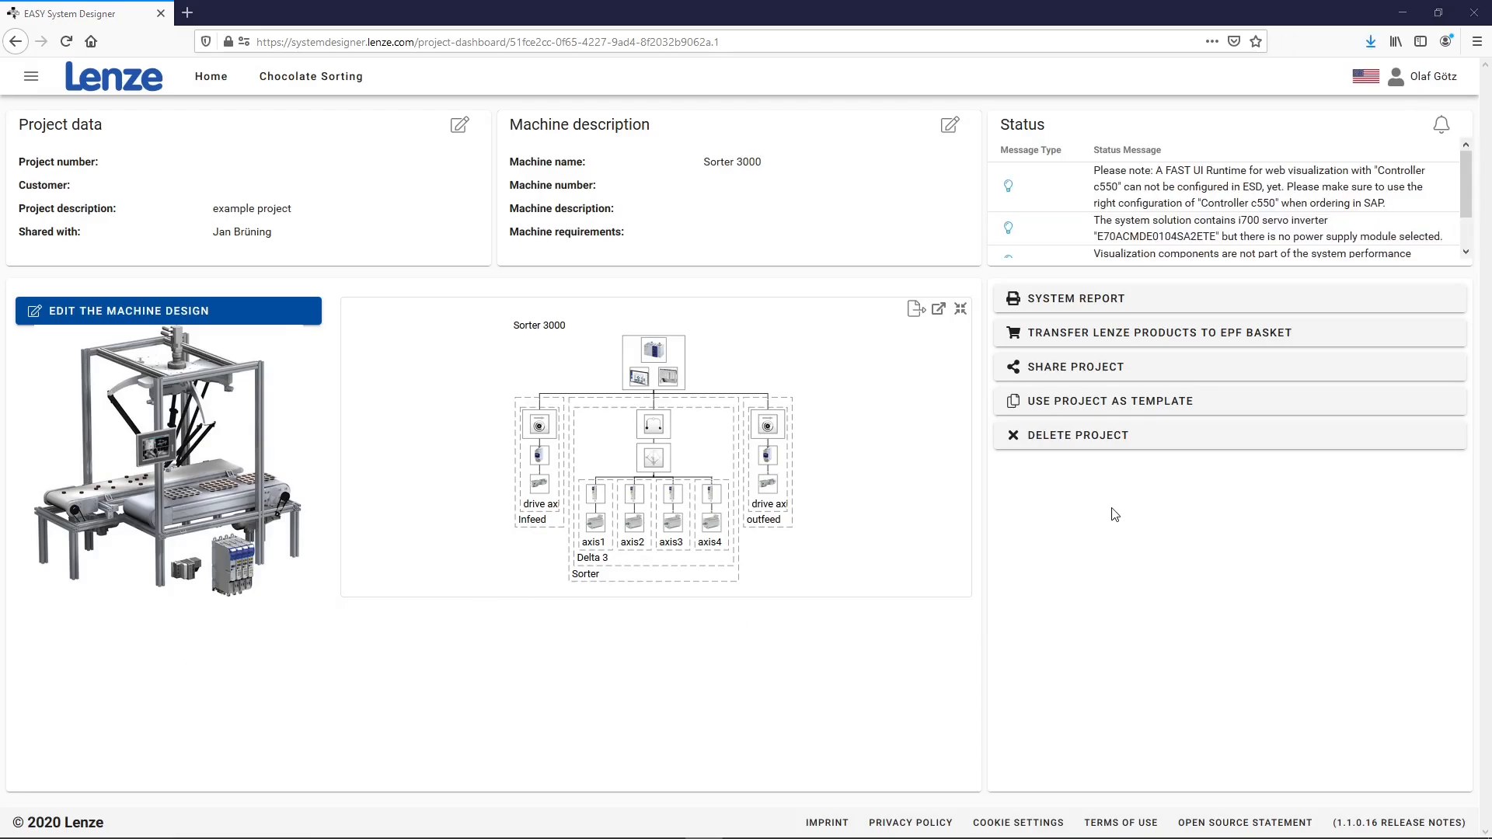
Generate the system report and read the 14-page SystemReport-15.docx in Word
left_click(1114, 298)
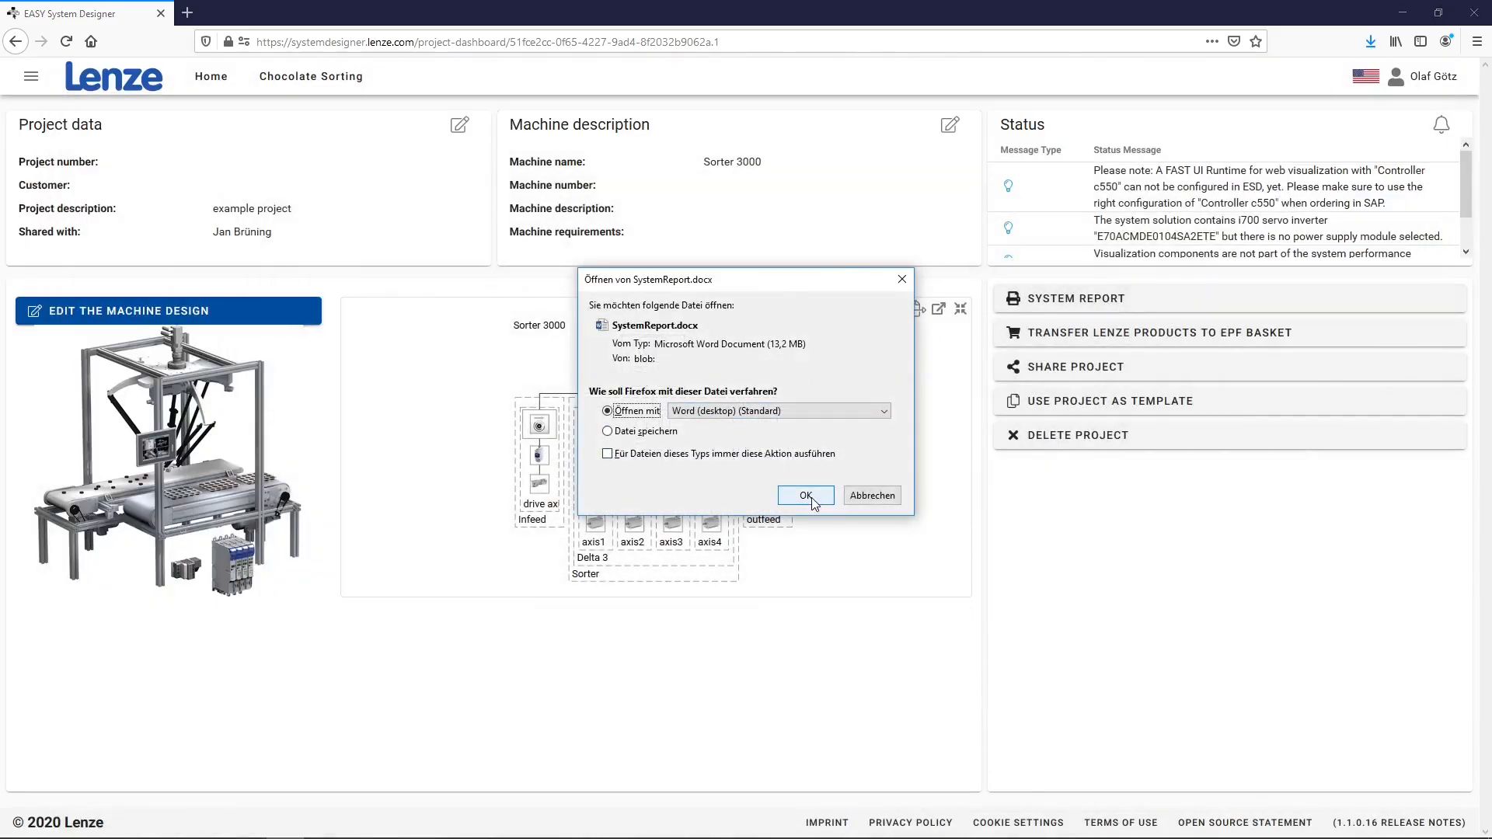
left_click(806, 496)
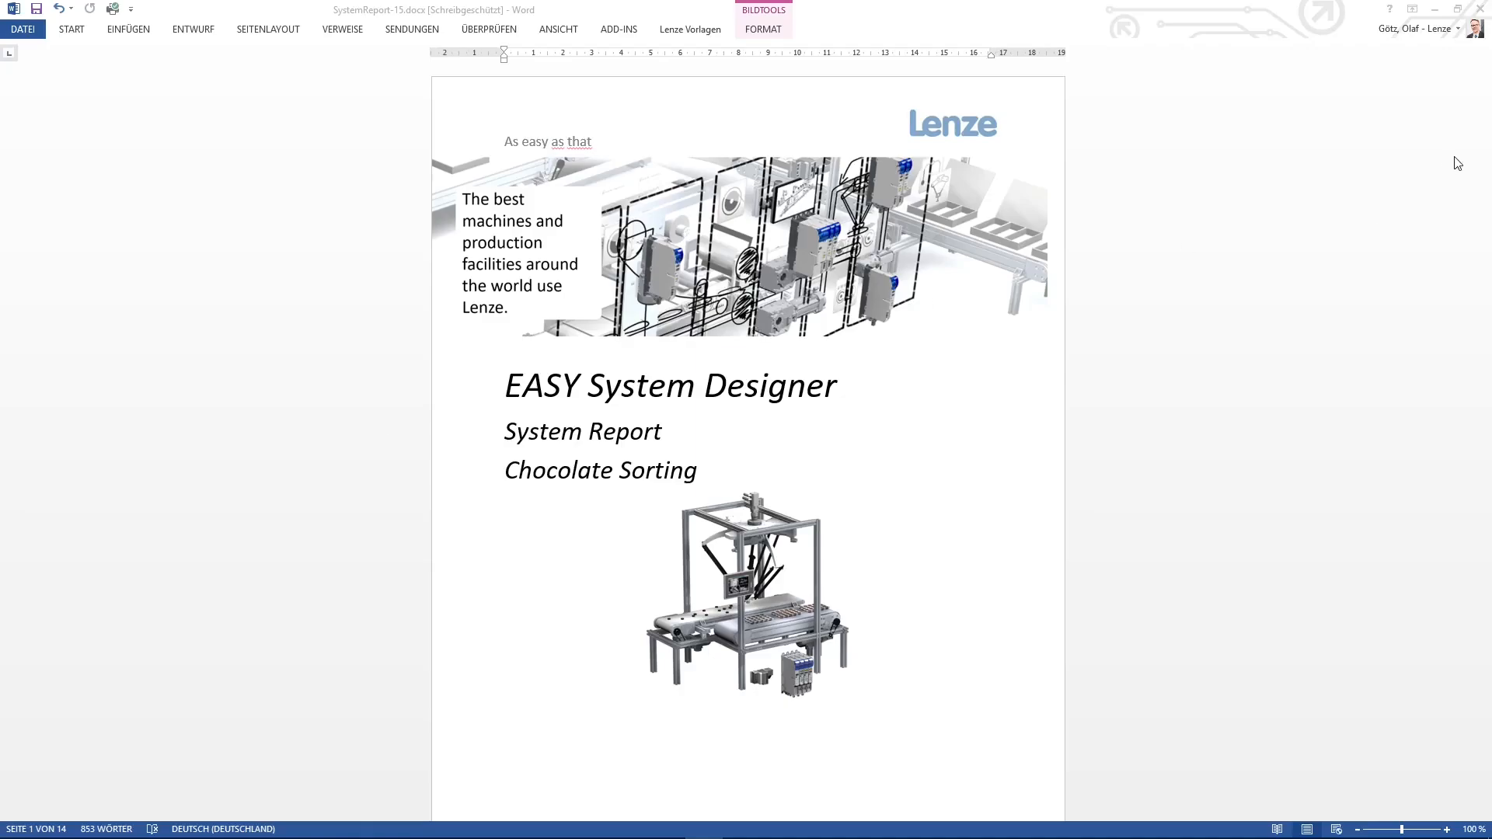
scroll(1452, 160, "down", 1)
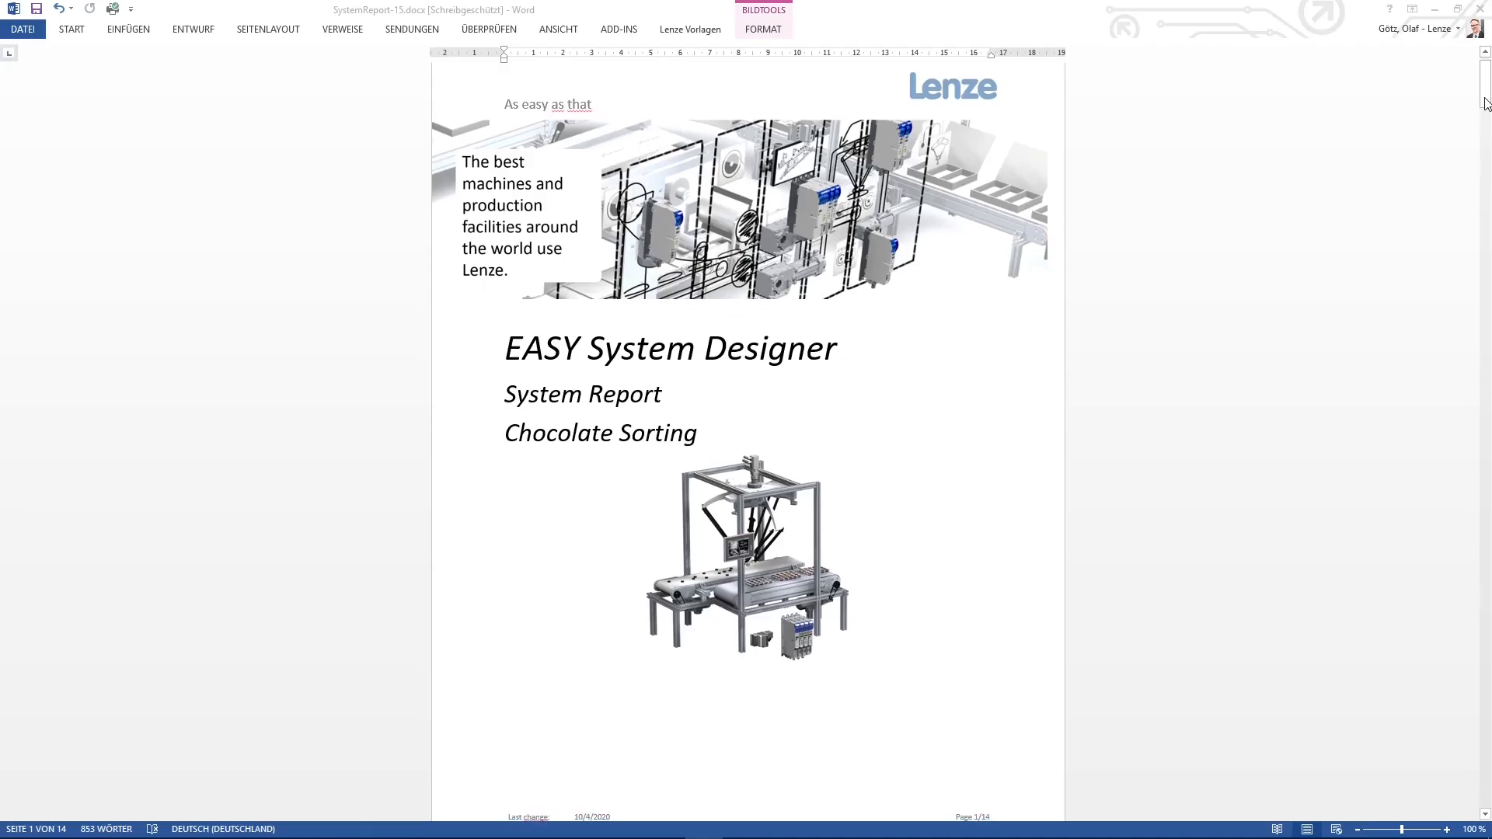
left_click_drag(1485, 100, 1487, 732)
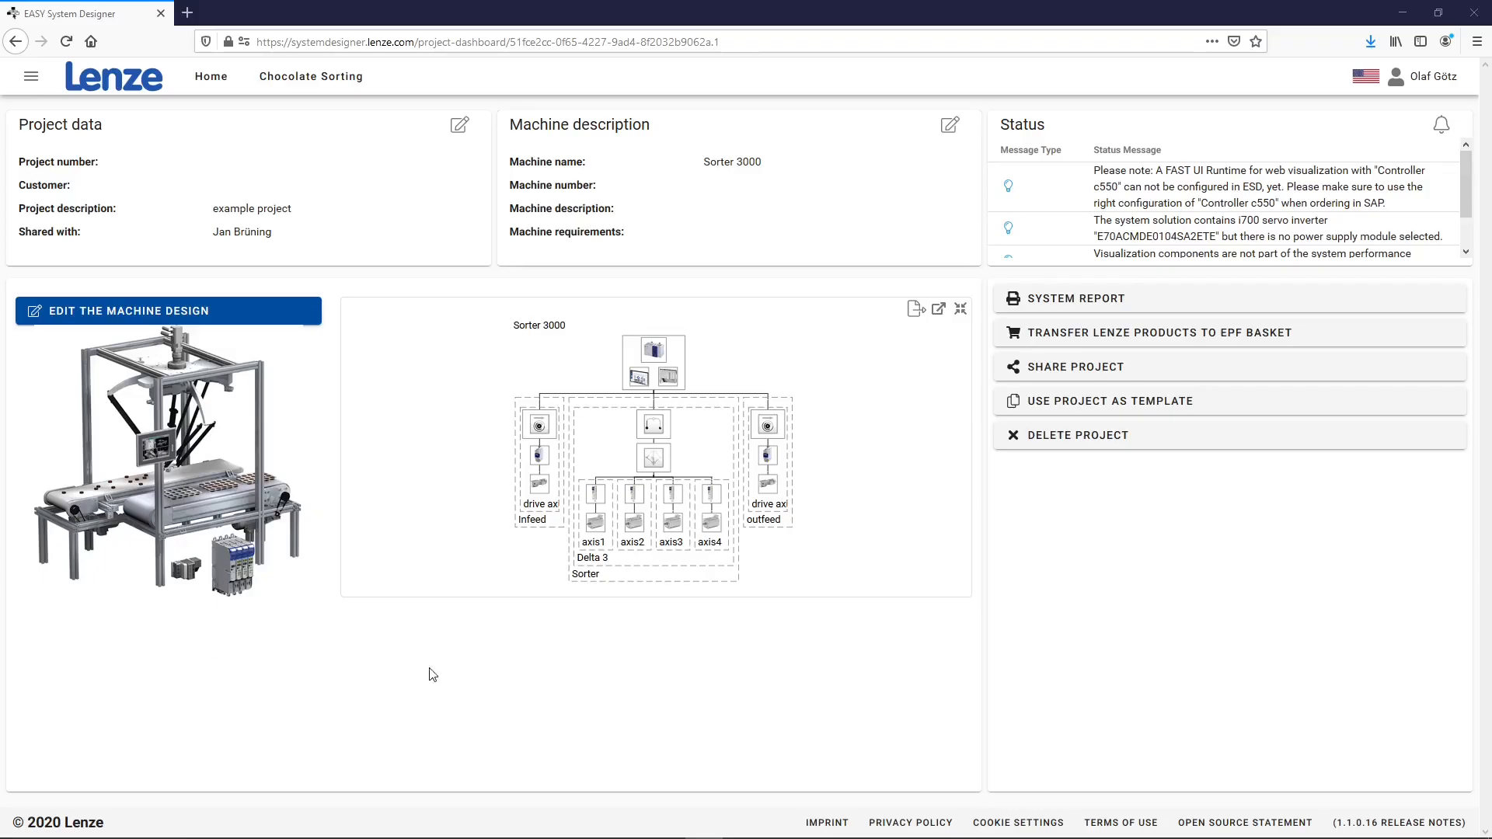
Transfer the project's Lenze products, including i550 inverters and m850 servo motors, to the EPF basket
left_click(1139, 333)
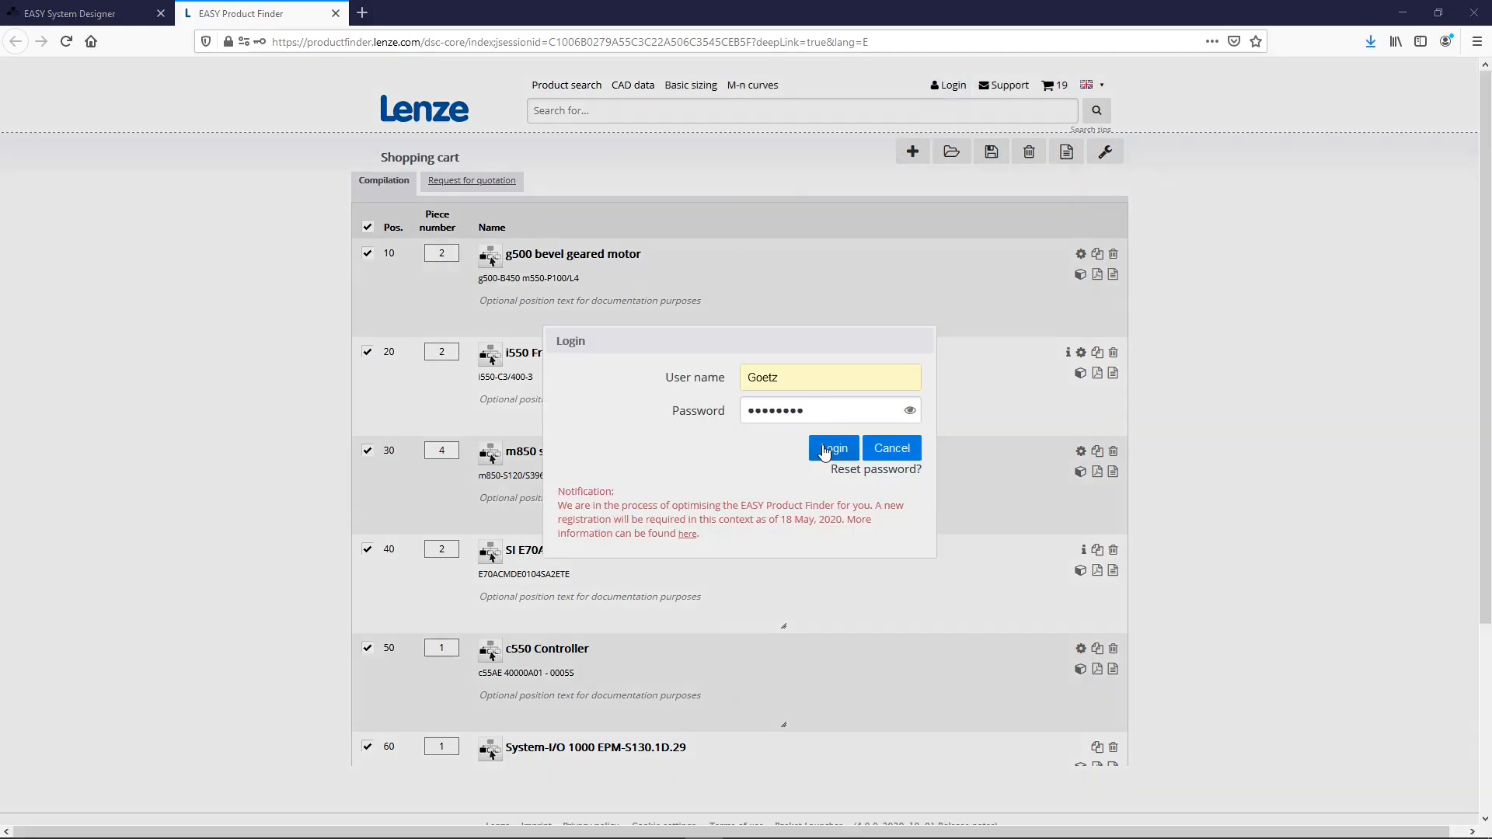
Log in to EASY Product Finder and refresh cart prices and availability, e.g. c550 Controller at 4208.93 EUR
left_click(948, 85)
left_click(824, 451)
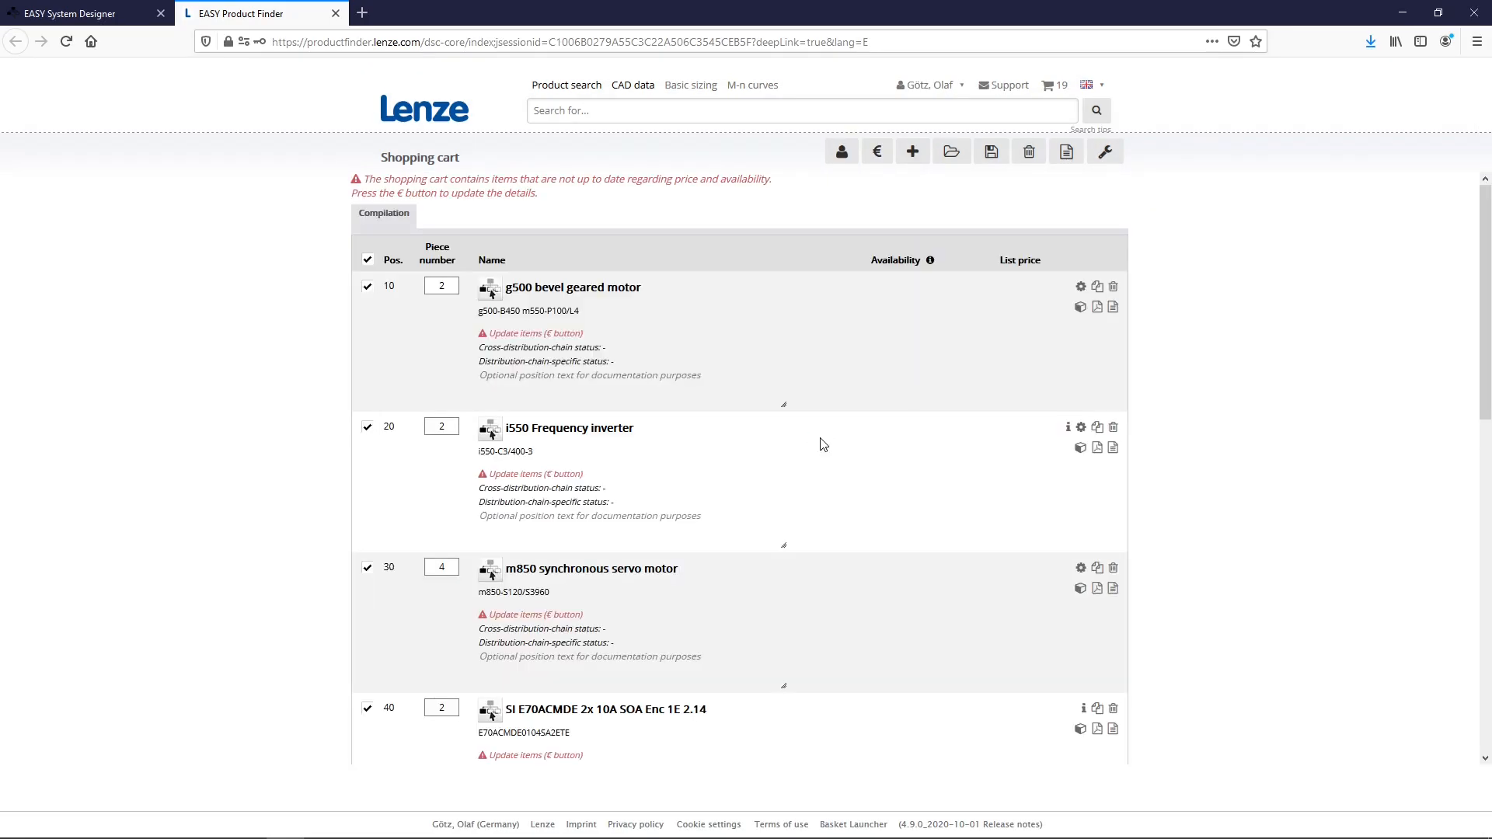
left_click(878, 151)
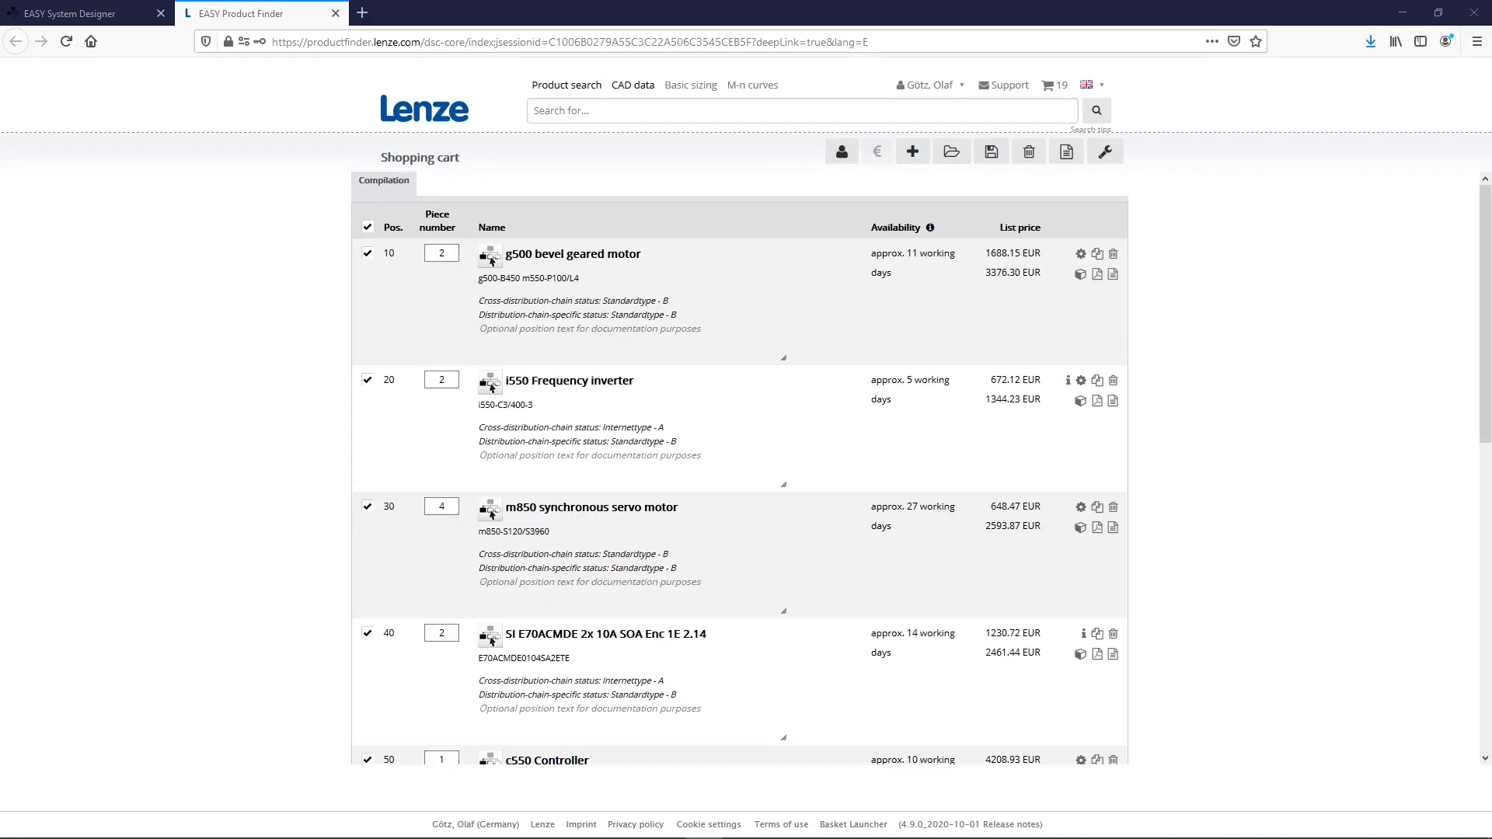
scroll(735, 556, "down", 3)
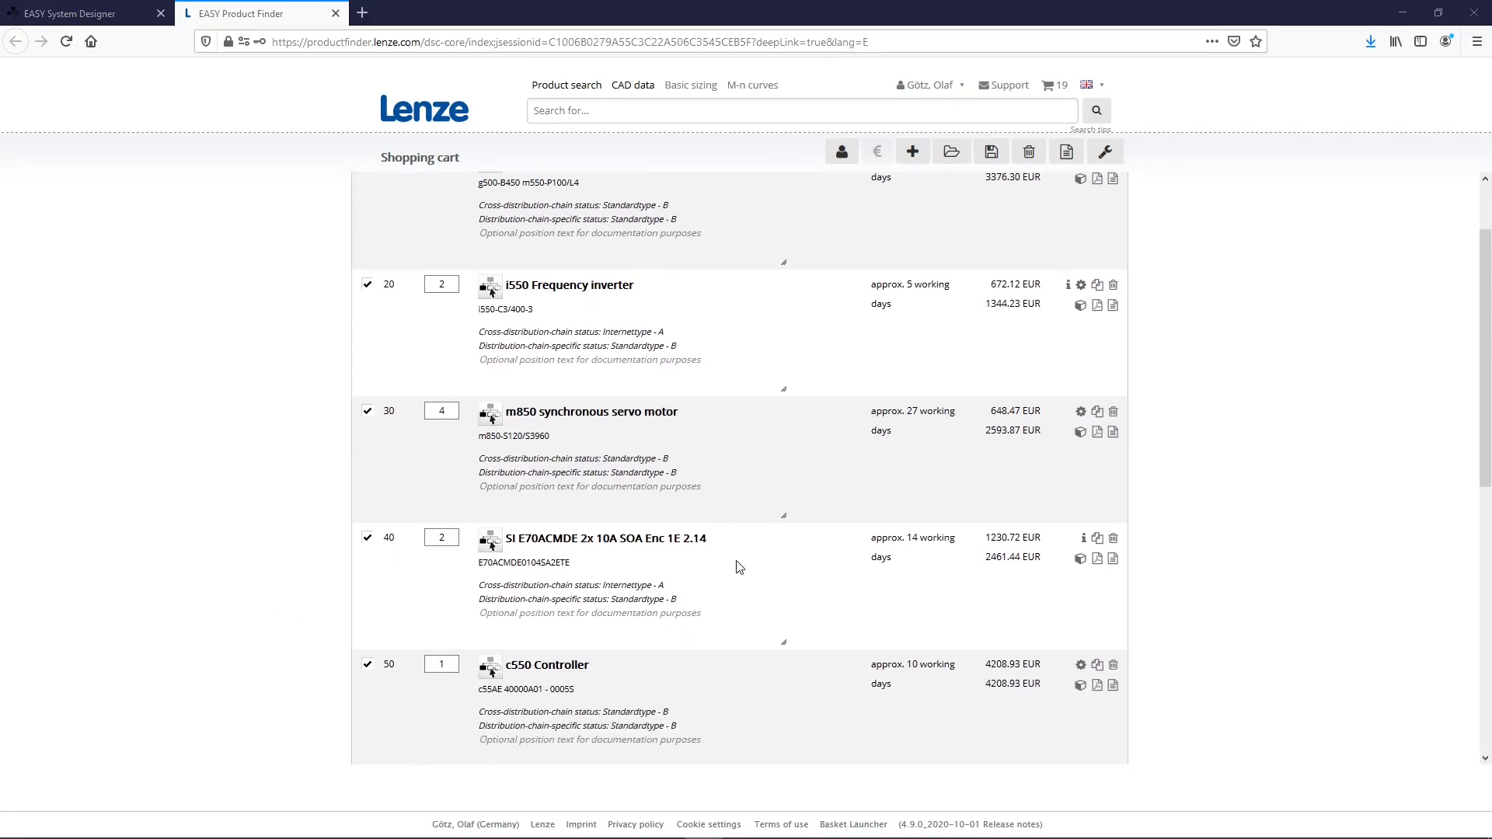
scroll(737, 561, "down", 2)
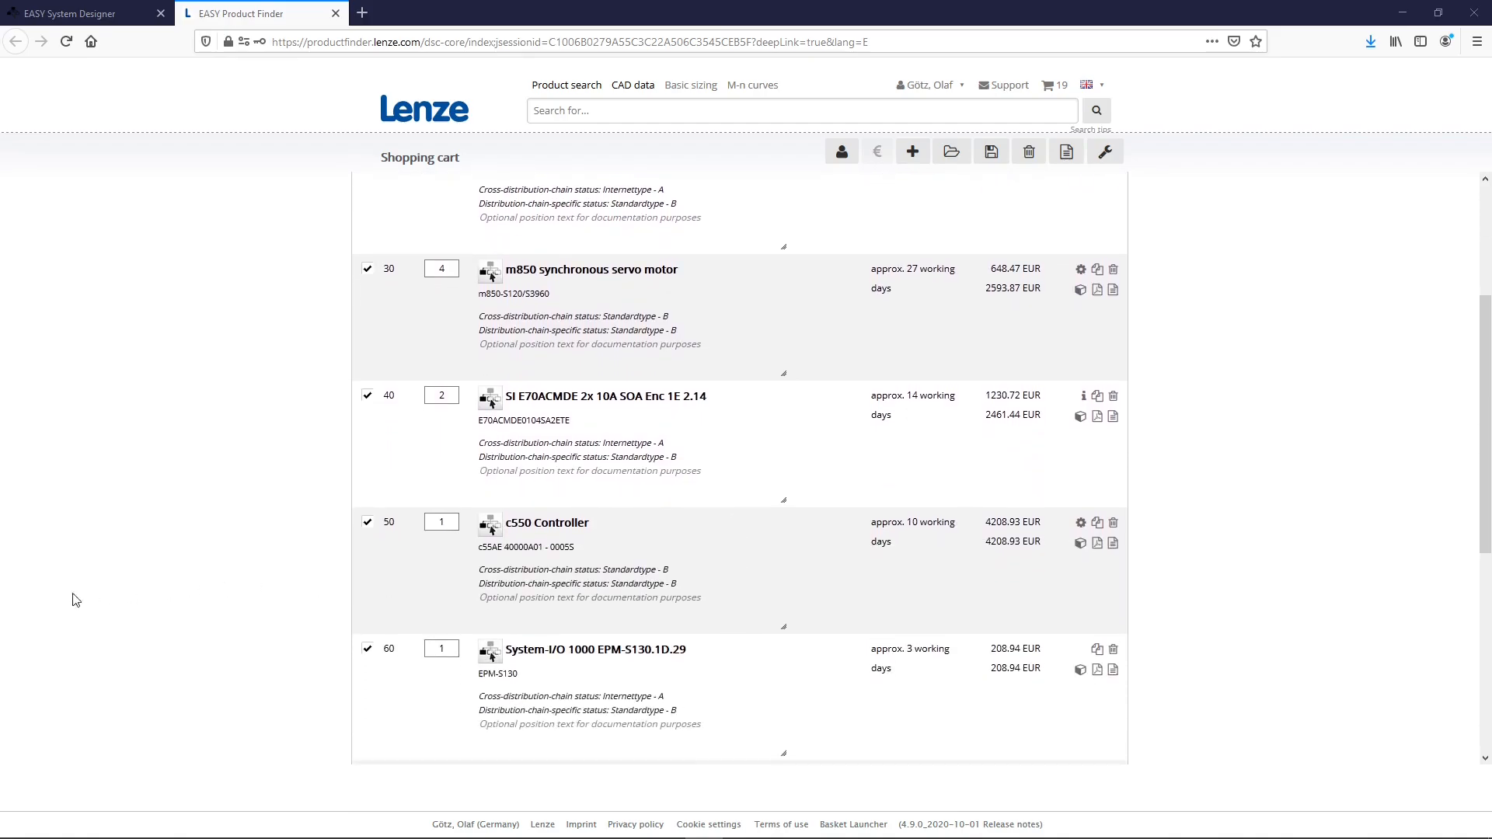